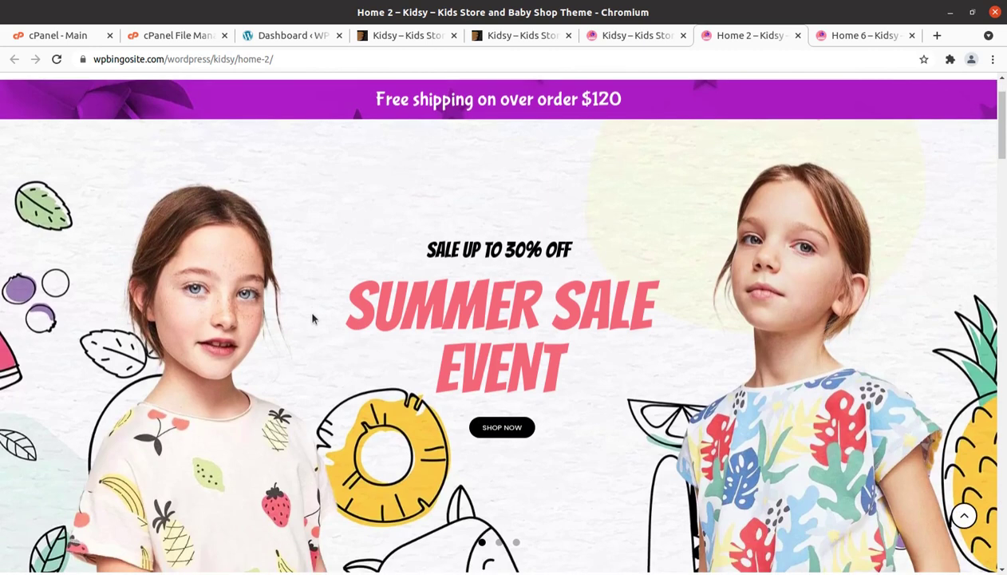
Look through the Kidsy Home 2 demo from the Summer Sale banner down to the Hot Product section.
{"action": "scroll", "coordinate": [312, 319], "scroll_direction": "down", "scroll_amount": 5}
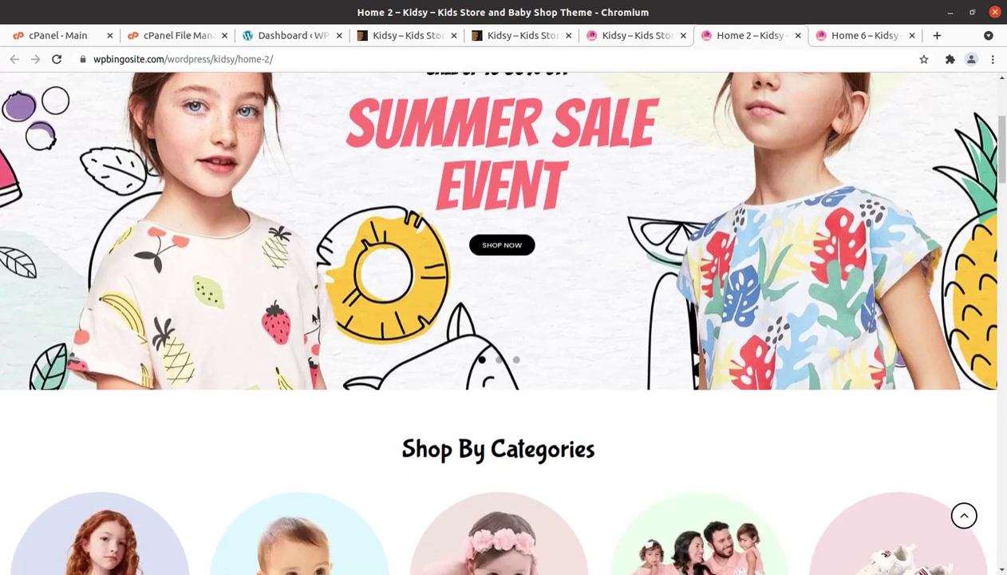
{"action": "scroll", "coordinate": [312, 318], "scroll_direction": "down", "scroll_amount": 6}
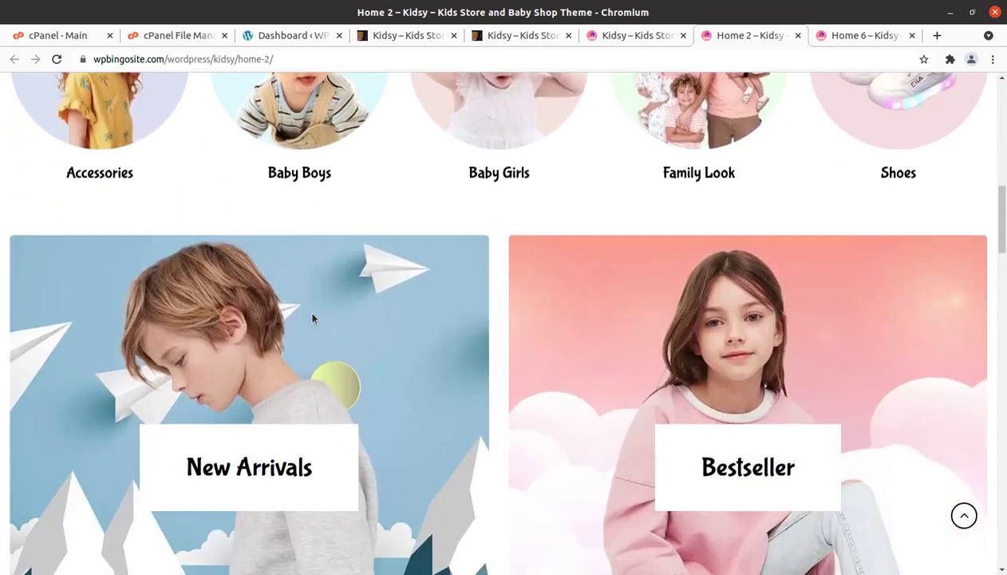
{"action": "scroll", "coordinate": [313, 319], "scroll_direction": "down", "scroll_amount": 2}
{"action": "scroll", "coordinate": [529, 286], "scroll_direction": "down", "scroll_amount": 4}
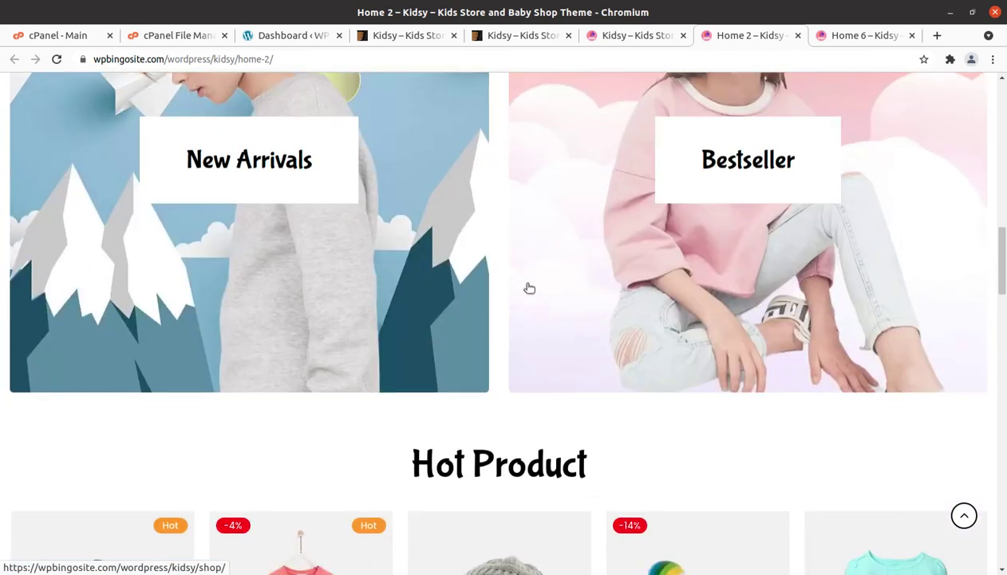
{"action": "scroll", "coordinate": [526, 289], "scroll_direction": "down", "scroll_amount": 2}
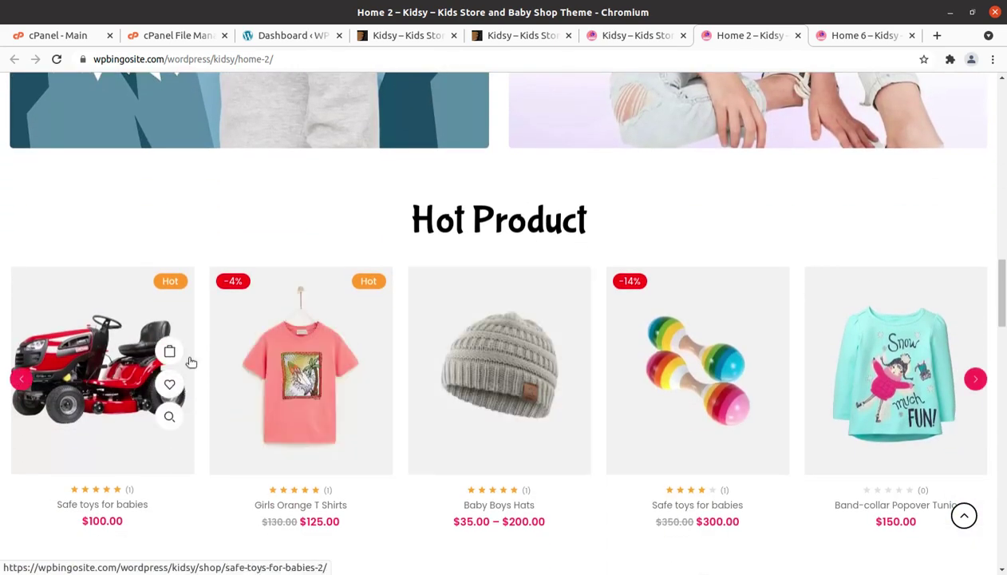
{"action": "scroll", "coordinate": [306, 359], "scroll_direction": "down", "scroll_amount": 2}
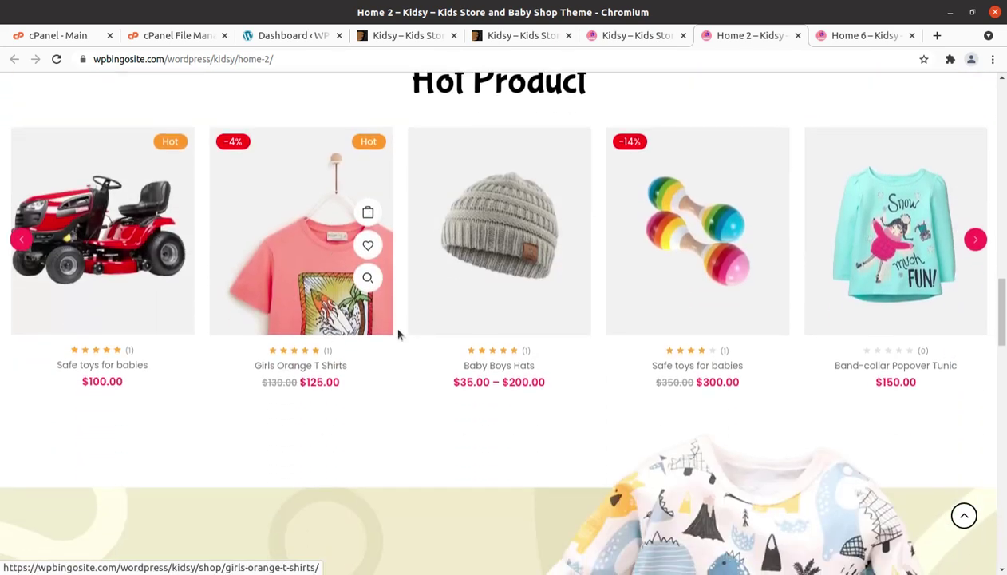
Switch to the Kidsy Home 6 demo and look through its banner, category images, product row and promotional banners.
{"action": "left_click", "coordinate": [846, 37]}
{"action": "scroll", "coordinate": [357, 395], "scroll_direction": "down", "scroll_amount": 6}
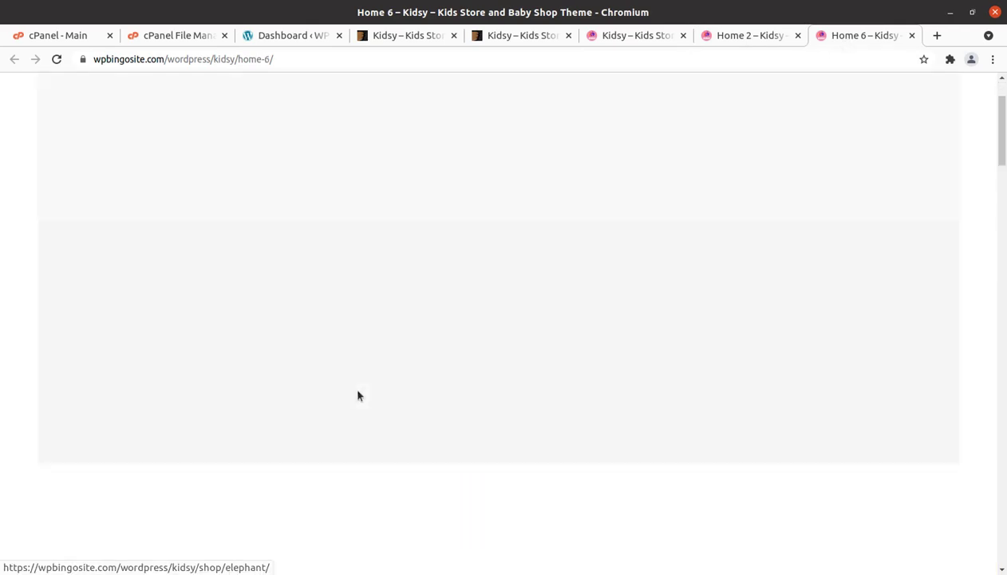
{"action": "scroll", "coordinate": [358, 396], "scroll_direction": "down", "scroll_amount": 1}
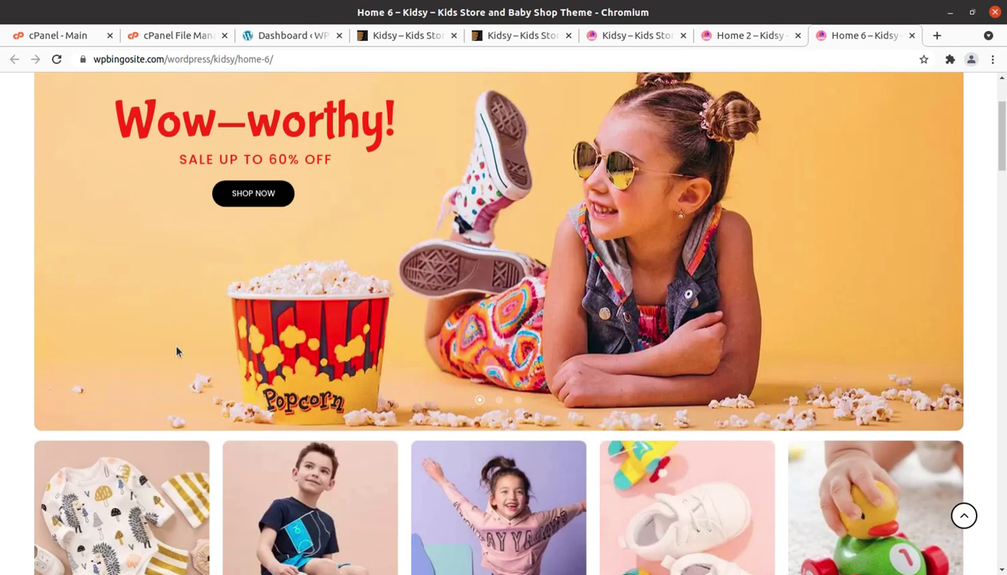
{"action": "scroll", "coordinate": [177, 352], "scroll_direction": "down", "scroll_amount": 5}
{"action": "scroll", "coordinate": [177, 351], "scroll_direction": "down", "scroll_amount": 5}
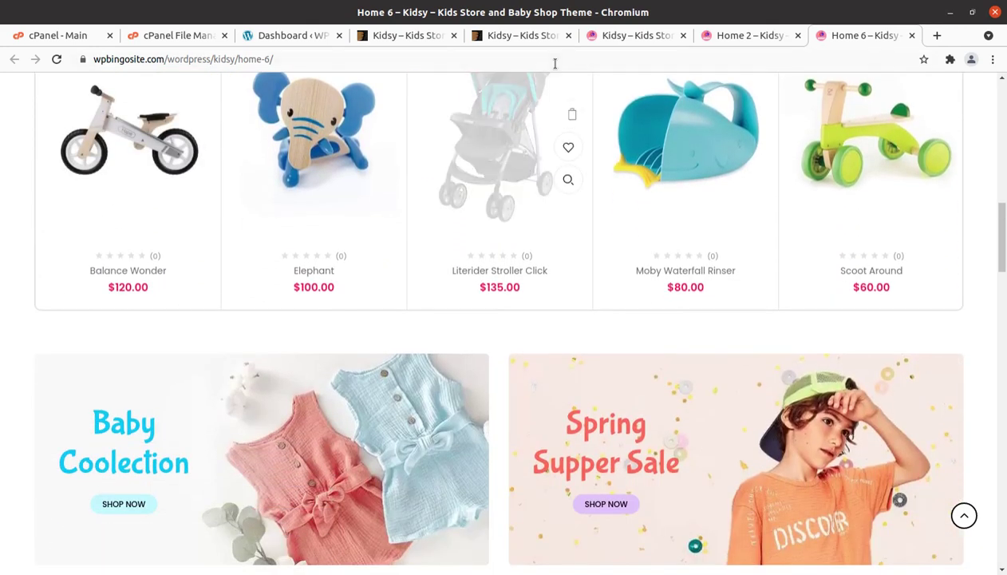
Switch to the ThemeForest preview of Kidsy and review the Pre-Built Demos gallery from Home 1 to Home 8.
{"action": "left_click", "coordinate": [525, 35]}
{"action": "scroll", "coordinate": [90, 463], "scroll_direction": "up", "scroll_amount": 9}
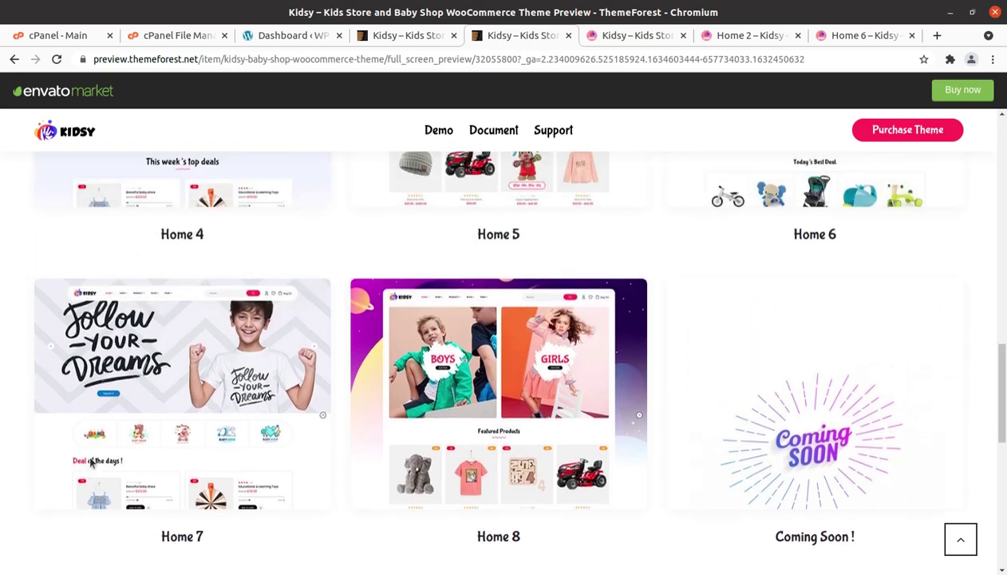
{"action": "scroll", "coordinate": [90, 463], "scroll_direction": "up", "scroll_amount": 3}
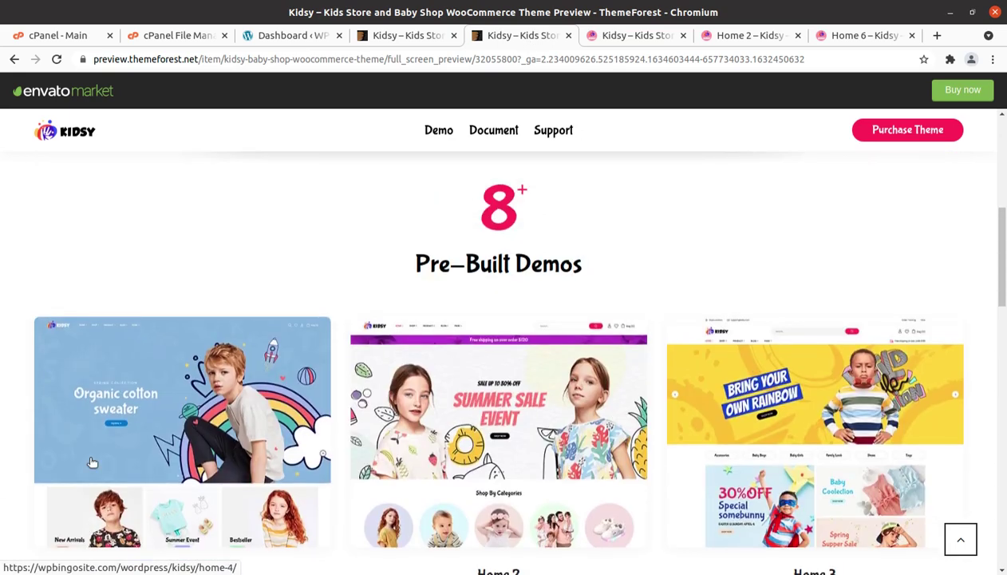
{"action": "scroll", "coordinate": [90, 463], "scroll_direction": "up", "scroll_amount": 3}
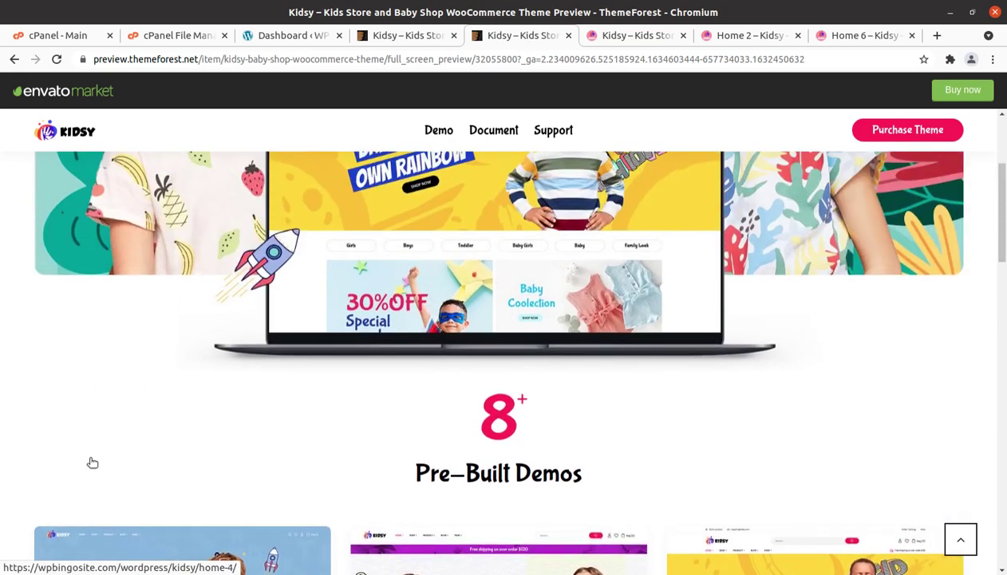
{"action": "scroll", "coordinate": [86, 457], "scroll_direction": "down", "scroll_amount": 5}
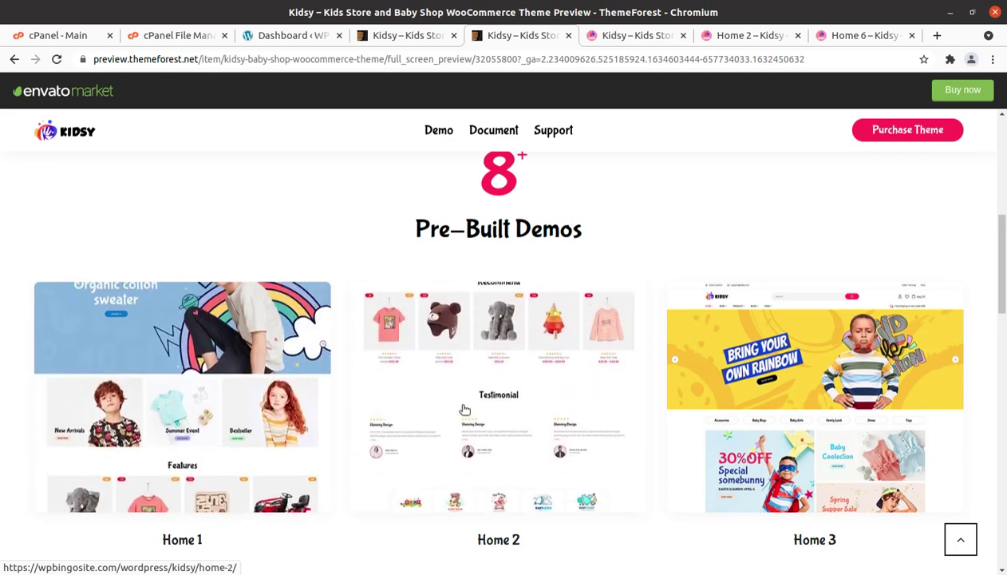
{"action": "scroll", "coordinate": [812, 369], "scroll_direction": "down", "scroll_amount": 4}
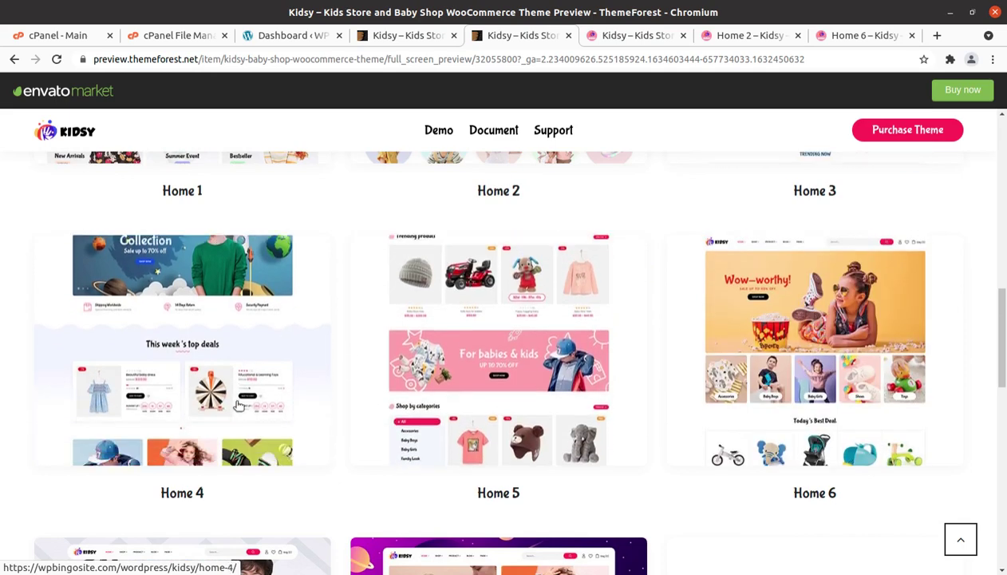
{"action": "scroll", "coordinate": [238, 406], "scroll_direction": "down", "scroll_amount": 3}
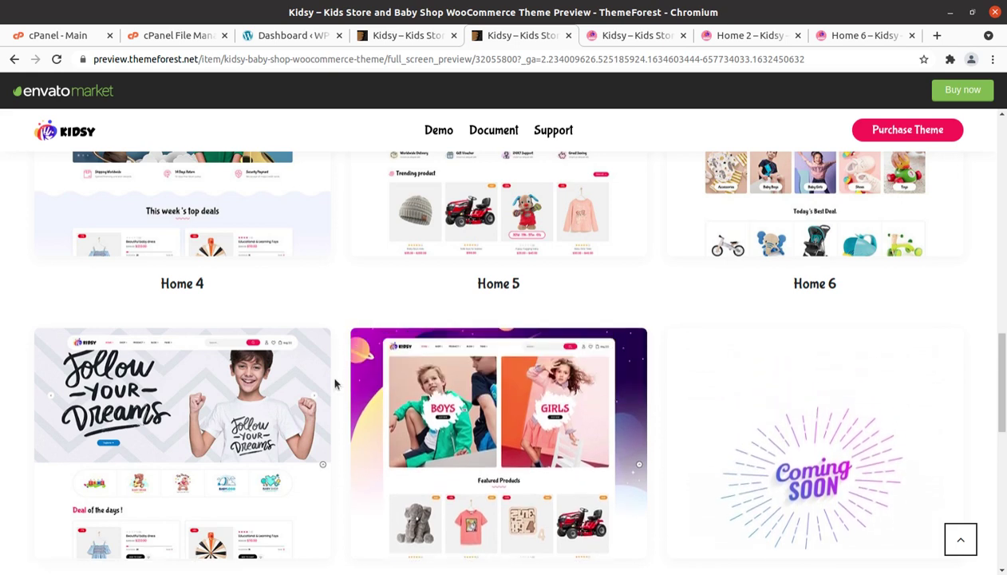
{"action": "scroll", "coordinate": [339, 365], "scroll_direction": "up", "scroll_amount": 2}
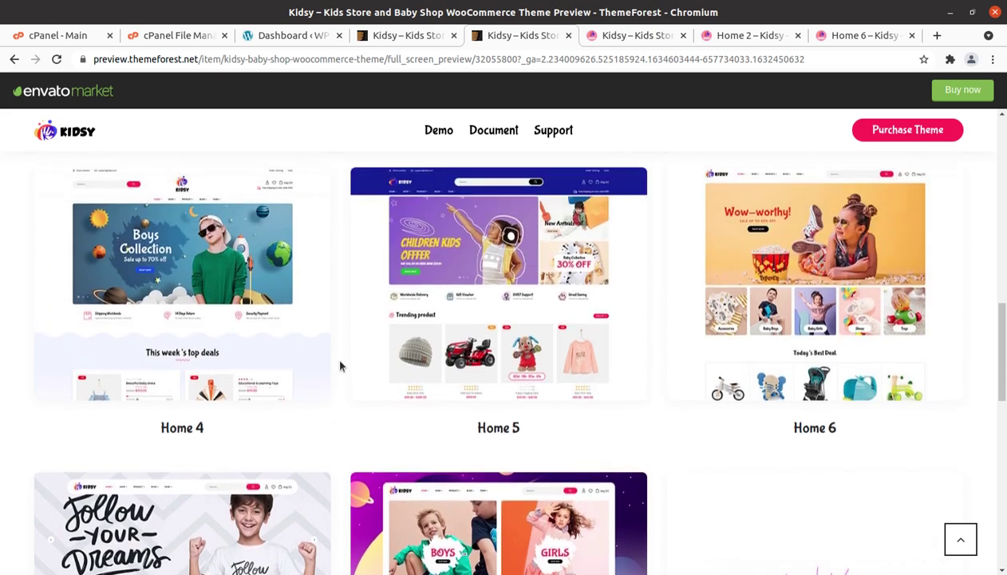
{"action": "scroll", "coordinate": [339, 366], "scroll_direction": "up", "scroll_amount": 3}
{"action": "scroll", "coordinate": [339, 366], "scroll_direction": "up", "scroll_amount": 2}
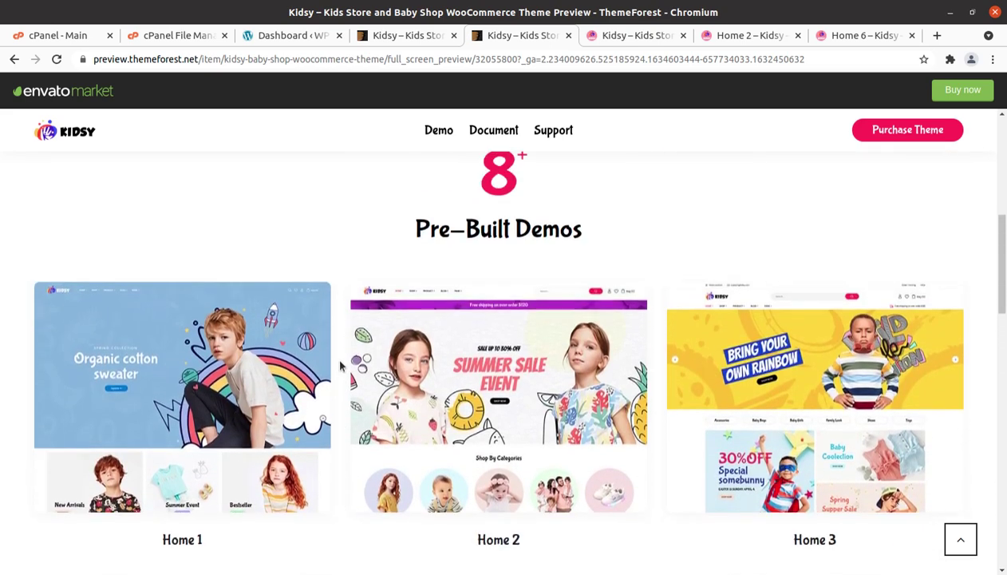
{"action": "scroll", "coordinate": [339, 366], "scroll_direction": "up", "scroll_amount": 2}
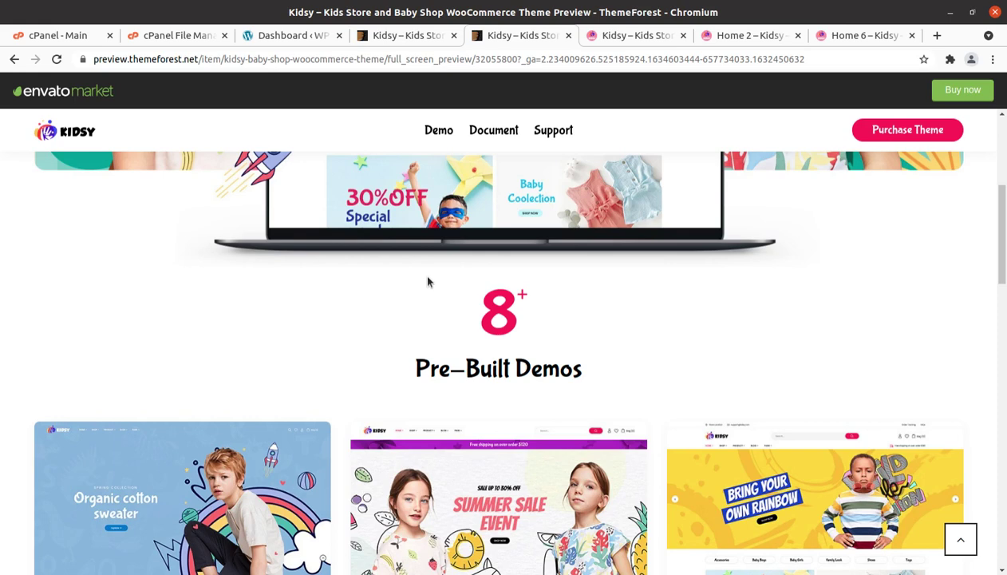
{"action": "scroll", "coordinate": [400, 281], "scroll_direction": "up", "scroll_amount": 4}
On Kidsy's ThemeForest item page, examine the theme's published date and last update date, highlighting each.
{"action": "left_click", "coordinate": [405, 37]}
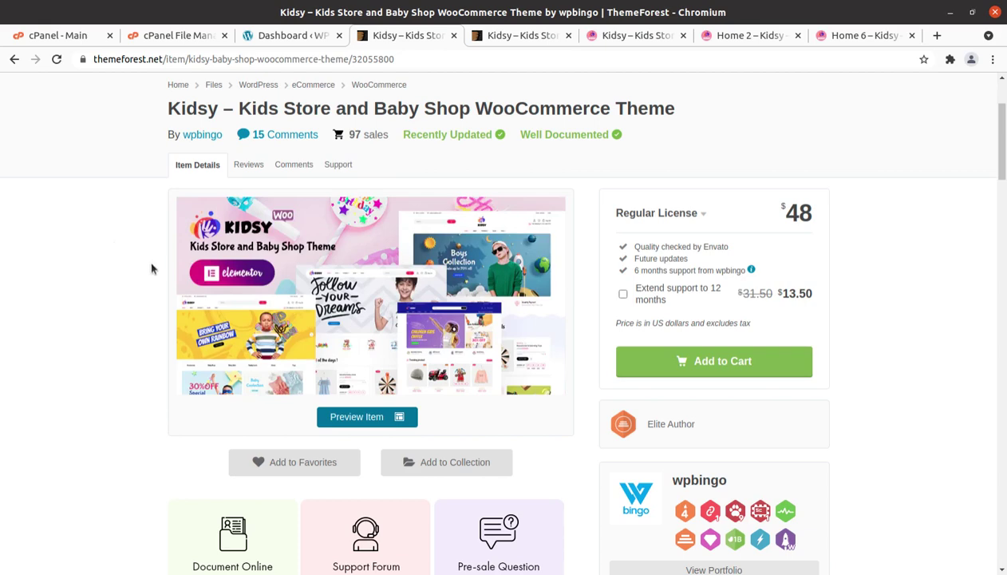
{"action": "scroll", "coordinate": [159, 268], "scroll_direction": "down", "scroll_amount": 2}
{"action": "scroll", "coordinate": [236, 323], "scroll_direction": "down", "scroll_amount": 2}
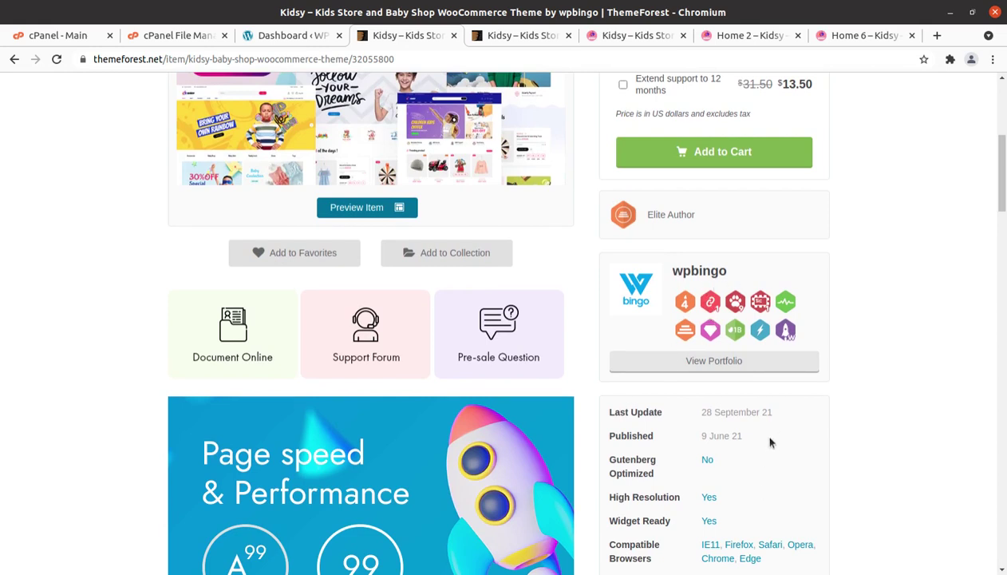
{"action": "left_click_drag", "start_coordinate": [745, 436], "coordinate": [702, 435]}
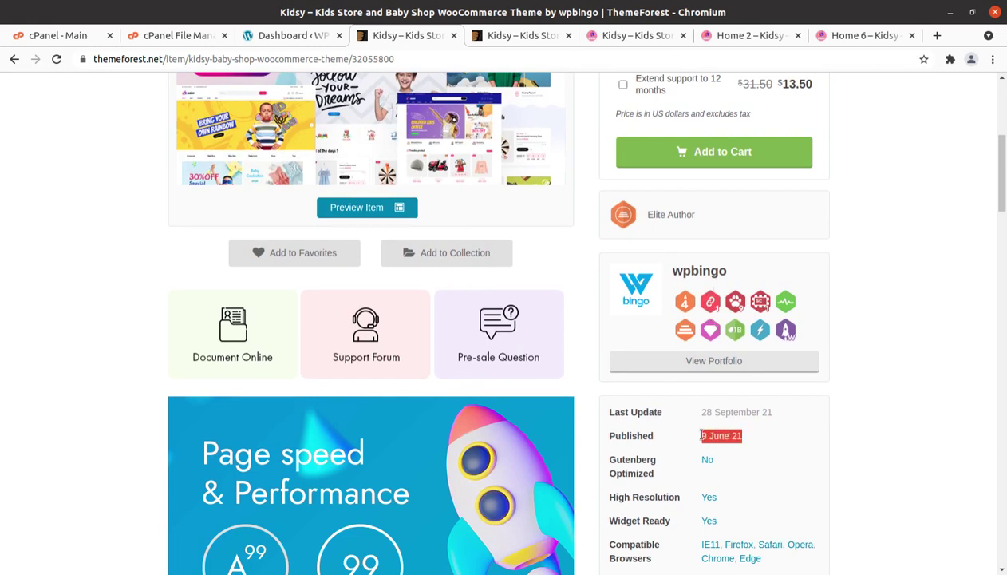
{"action": "left_click", "coordinate": [756, 439]}
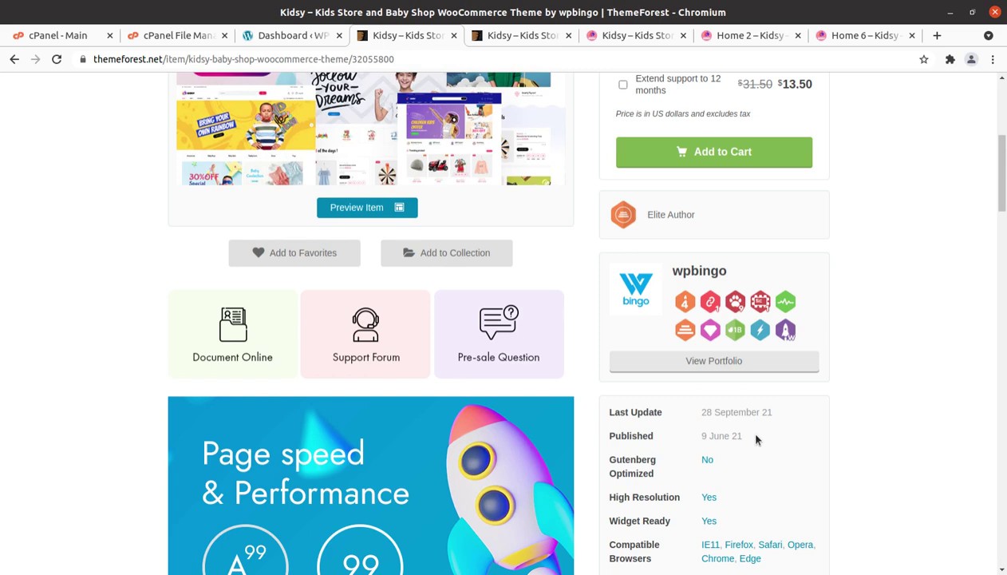
{"action": "left_click_drag", "start_coordinate": [771, 412], "coordinate": [667, 427]}
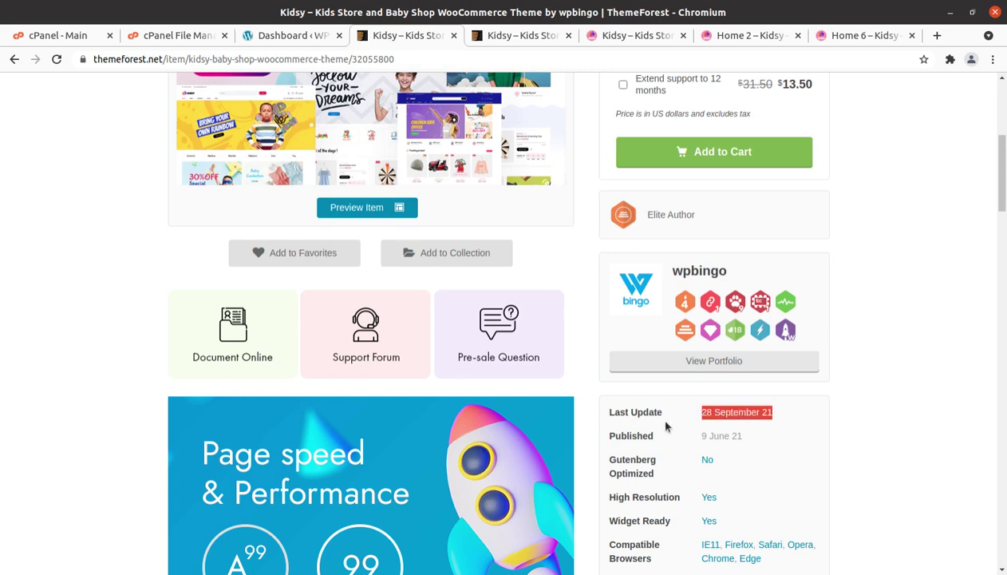
Examine the theme's page speed banner, plugin compatibility list and supported WordPress versions in the item attributes.
{"action": "scroll", "coordinate": [638, 512], "scroll_direction": "down", "scroll_amount": 5}
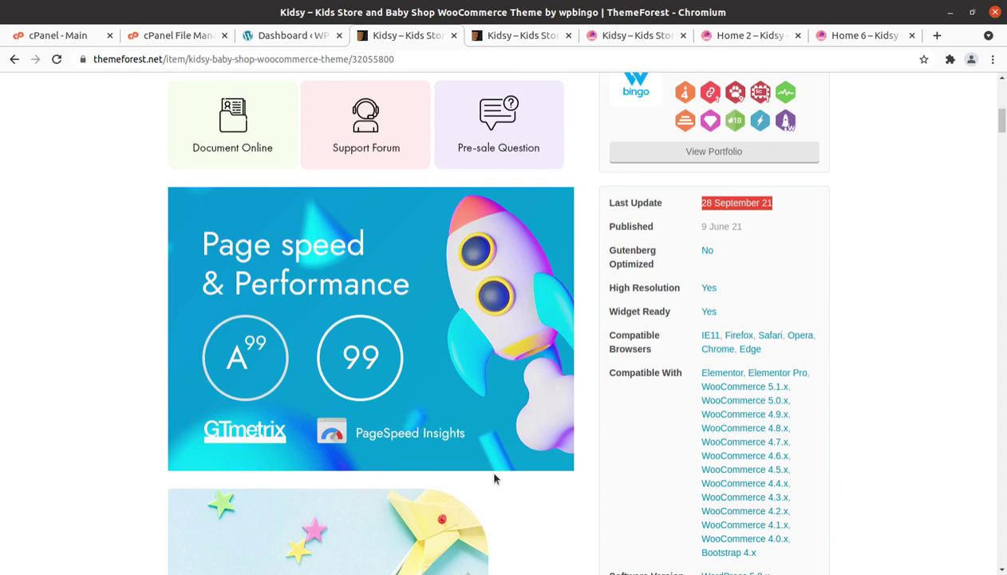
{"action": "scroll", "coordinate": [494, 478], "scroll_direction": "down", "scroll_amount": 4}
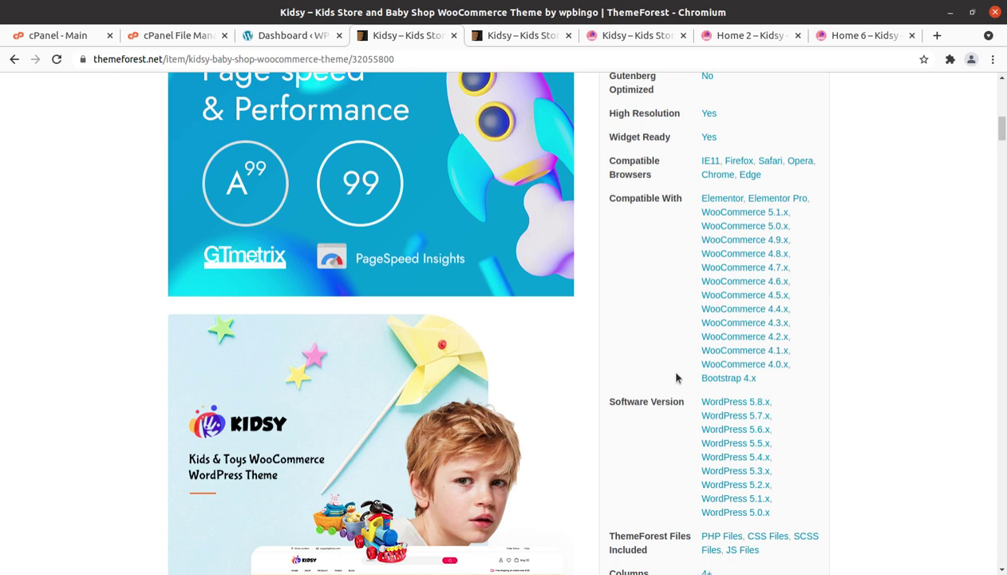
{"action": "scroll", "coordinate": [676, 378], "scroll_direction": "up", "scroll_amount": 1}
{"action": "scroll", "coordinate": [676, 378], "scroll_direction": "up", "scroll_amount": 2}
{"action": "scroll", "coordinate": [676, 378], "scroll_direction": "up", "scroll_amount": 2}
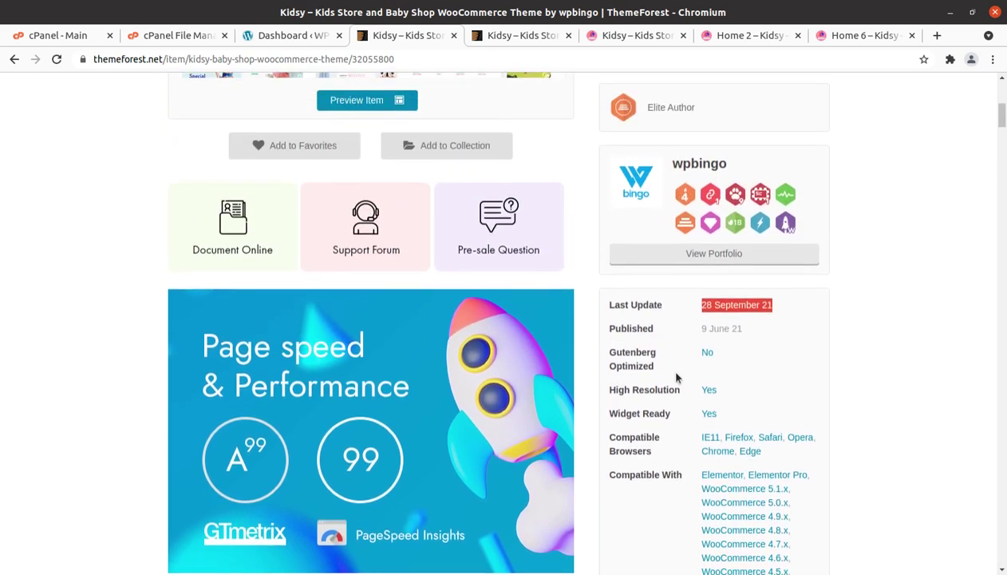
{"action": "scroll", "coordinate": [677, 377], "scroll_direction": "down", "scroll_amount": 3}
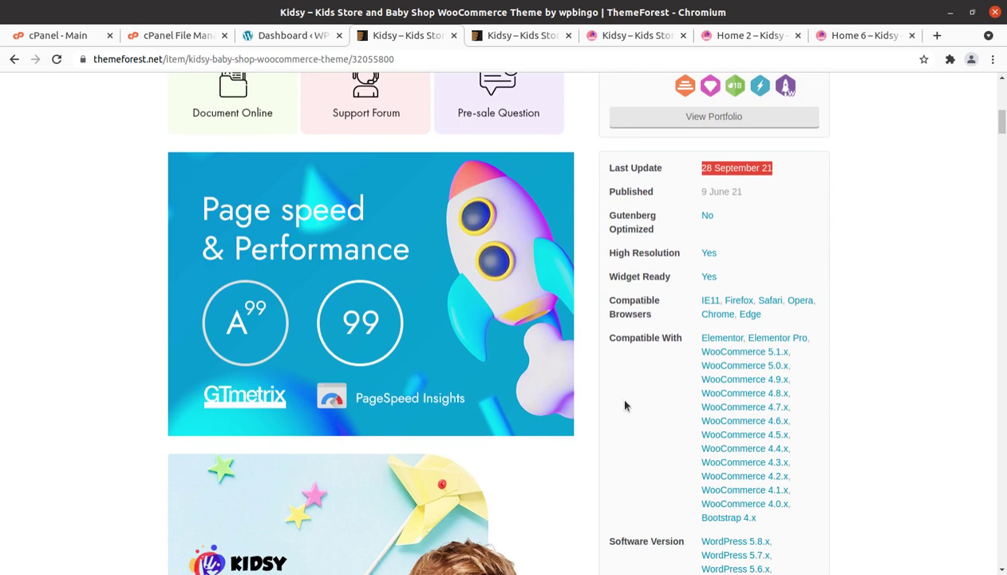
{"action": "scroll", "coordinate": [625, 406], "scroll_direction": "down", "scroll_amount": 5}
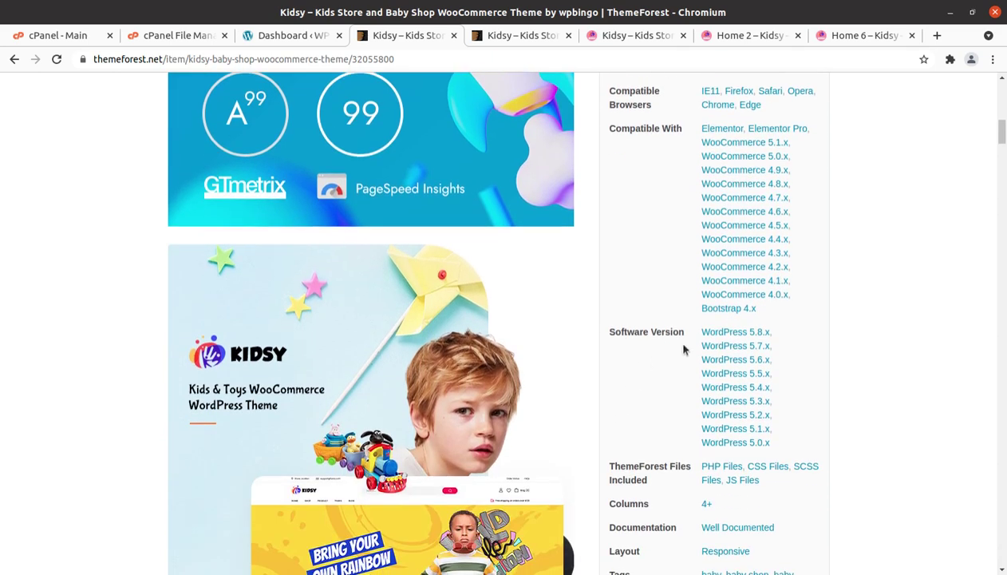
{"action": "left_click_drag", "start_coordinate": [822, 332], "coordinate": [728, 330]}
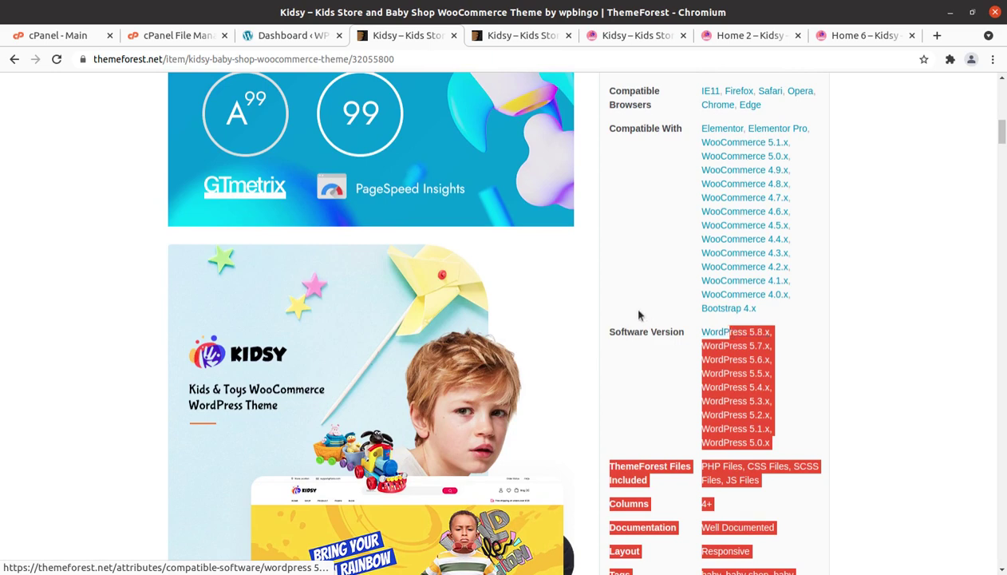
{"action": "left_click", "coordinate": [662, 319]}
{"action": "scroll", "coordinate": [693, 415], "scroll_direction": "down", "scroll_amount": 2}
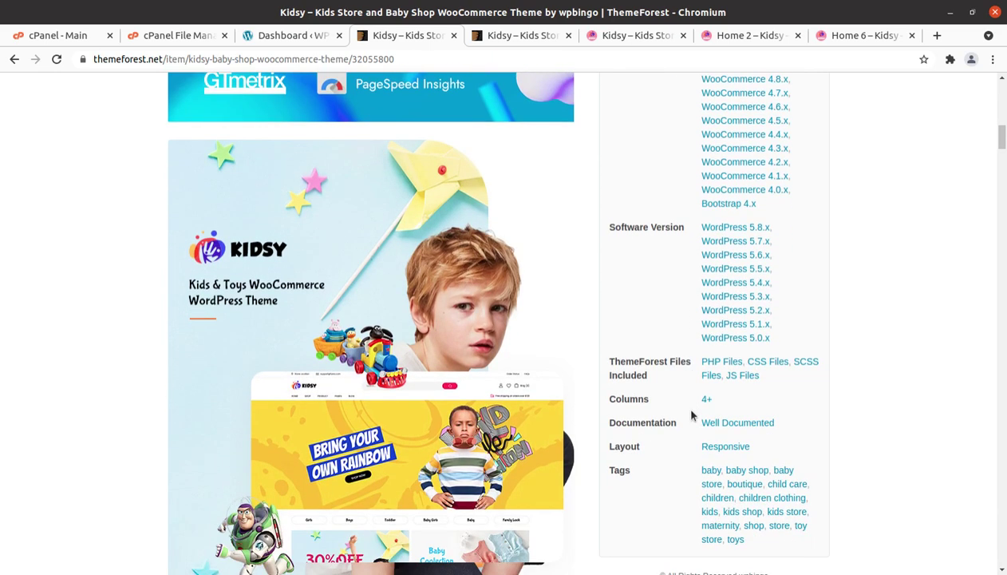
Read the item description through the pre-built homepage layouts, Express Installation and Multi-currency support sections.
{"action": "scroll", "coordinate": [522, 429], "scroll_direction": "down", "scroll_amount": 3}
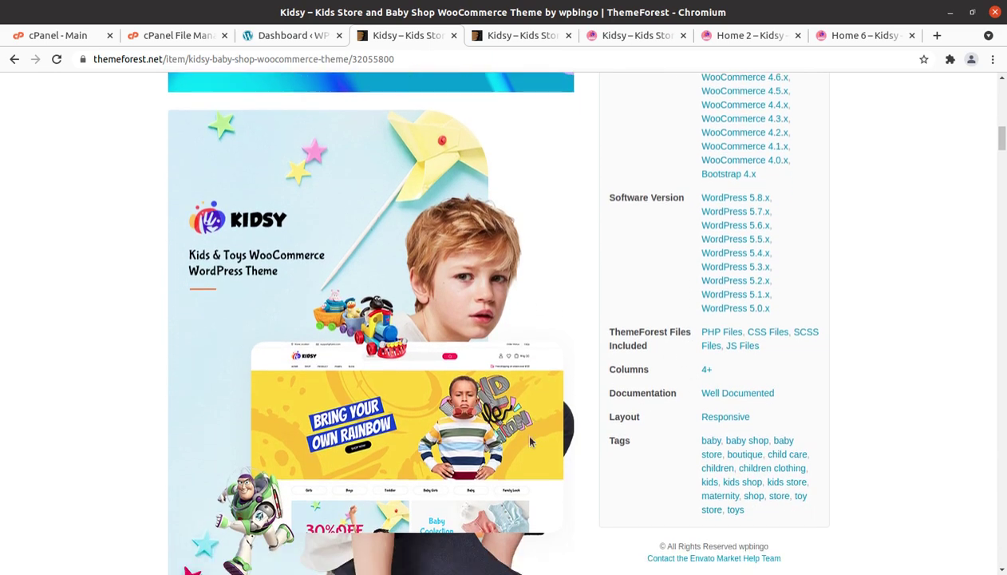
{"action": "scroll", "coordinate": [161, 363], "scroll_direction": "down", "scroll_amount": 2}
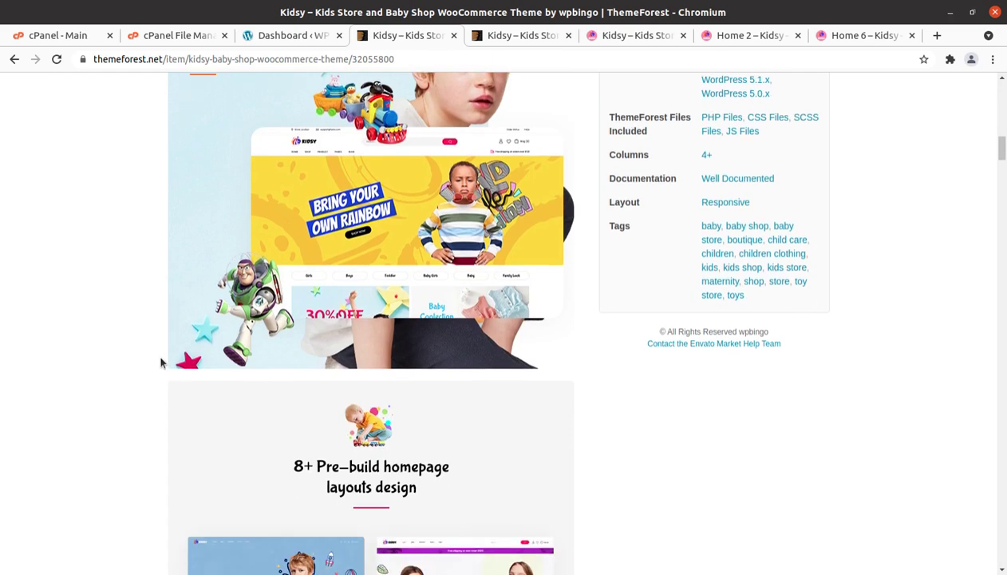
{"action": "scroll", "coordinate": [160, 364], "scroll_direction": "down", "scroll_amount": 4}
{"action": "scroll", "coordinate": [166, 374], "scroll_direction": "down", "scroll_amount": 2}
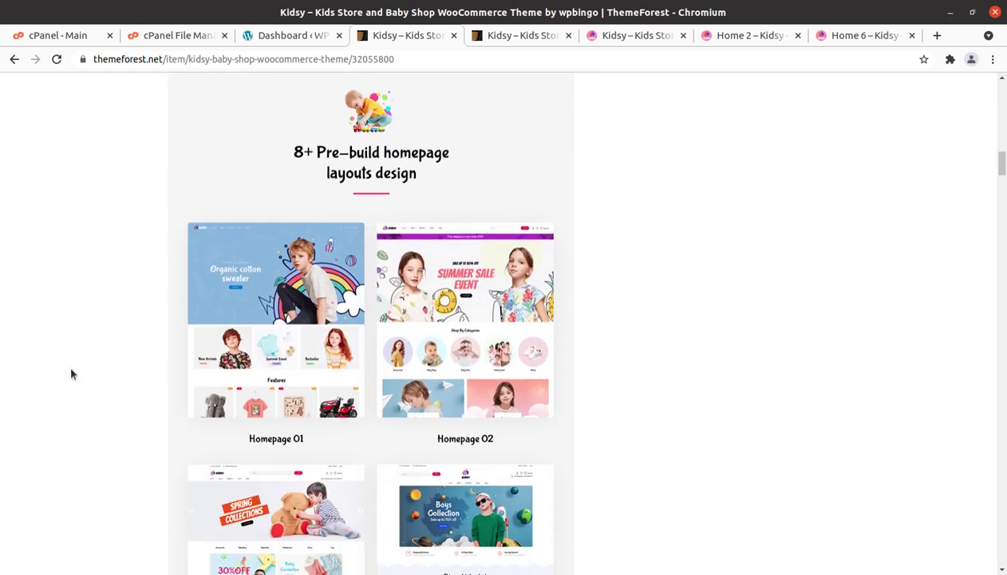
{"action": "scroll", "coordinate": [108, 391], "scroll_direction": "down", "scroll_amount": 5}
{"action": "scroll", "coordinate": [136, 380], "scroll_direction": "down", "scroll_amount": 5}
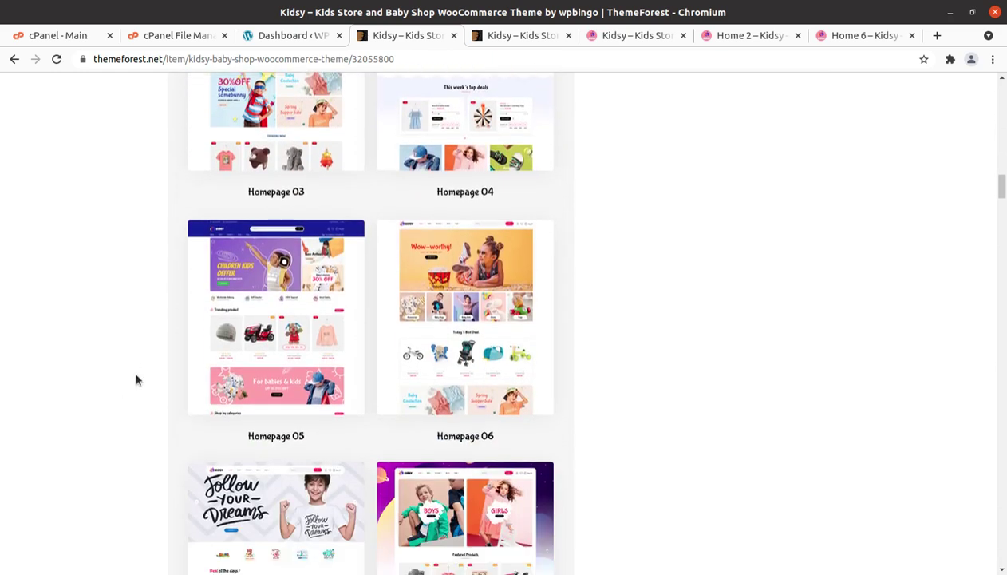
{"action": "scroll", "coordinate": [136, 380], "scroll_direction": "down", "scroll_amount": 2}
{"action": "scroll", "coordinate": [135, 380], "scroll_direction": "down", "scroll_amount": 7}
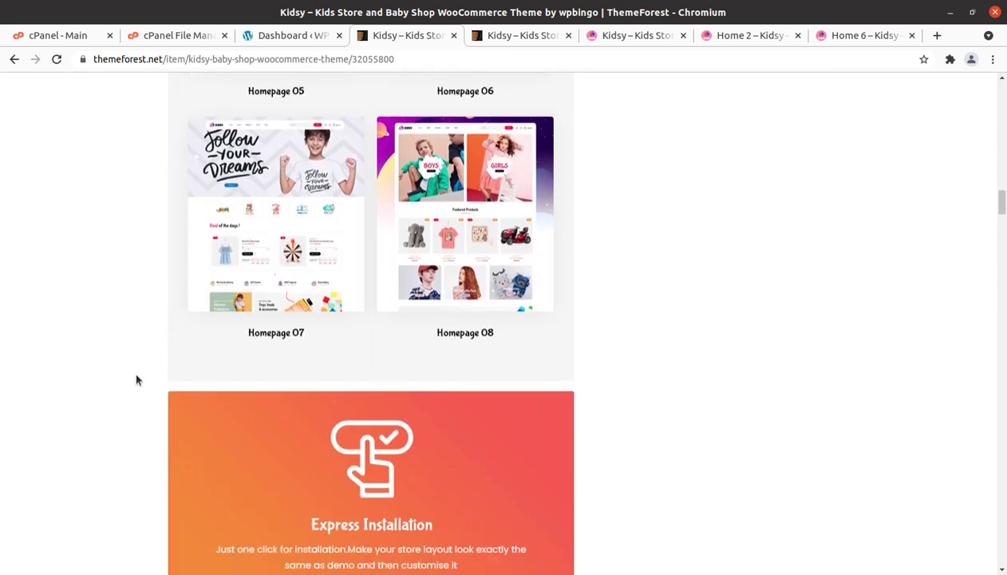
{"action": "scroll", "coordinate": [135, 380], "scroll_direction": "down", "scroll_amount": 2}
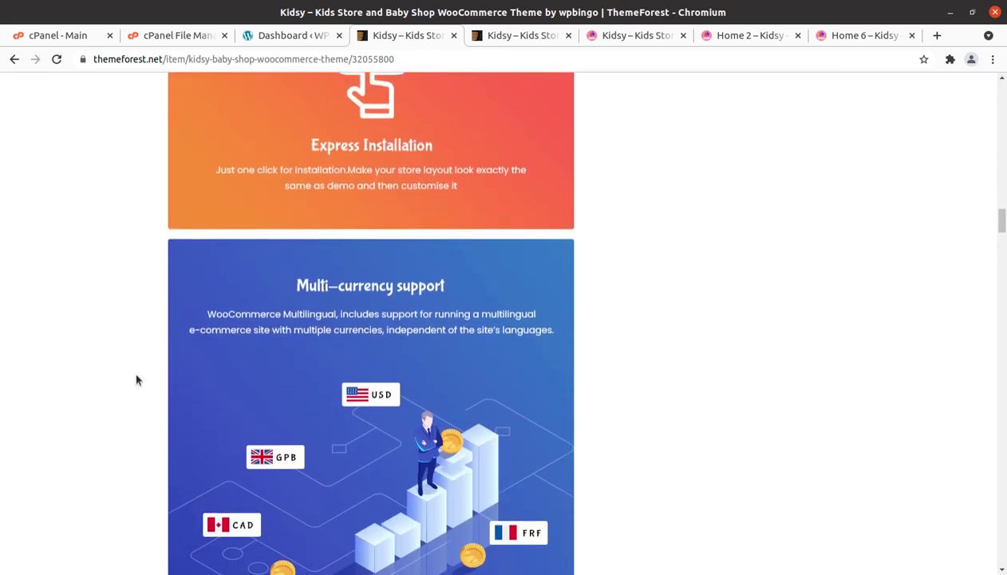
Read on through the item description's search, Ajax Sidebar Cart, Ajax Products, Quick View and Unlimited Filters sections.
{"action": "scroll", "coordinate": [135, 380], "scroll_direction": "down", "scroll_amount": 2}
{"action": "scroll", "coordinate": [136, 380], "scroll_direction": "down", "scroll_amount": 8}
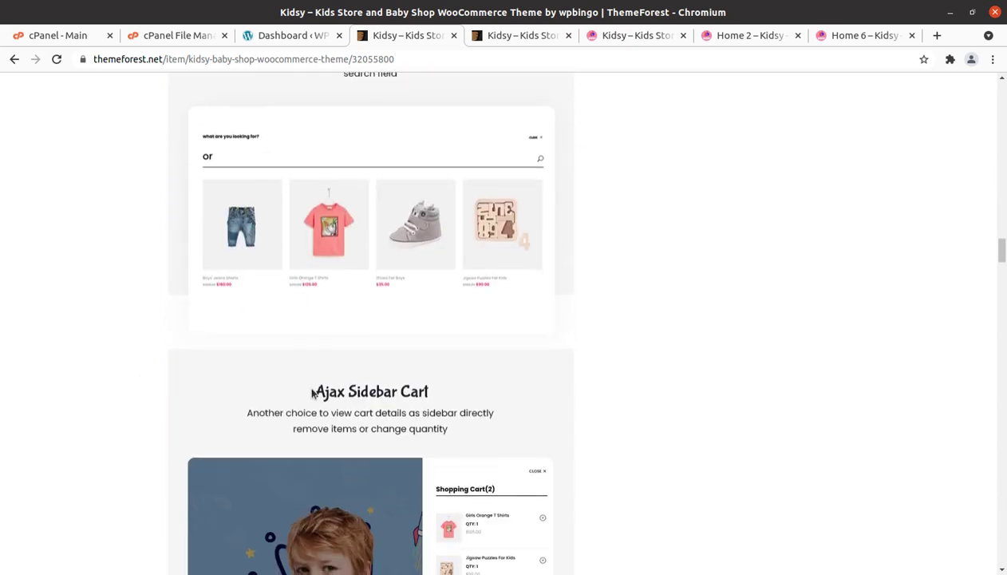
{"action": "scroll", "coordinate": [307, 387], "scroll_direction": "down", "scroll_amount": 2}
{"action": "scroll", "coordinate": [606, 379], "scroll_direction": "down", "scroll_amount": 4}
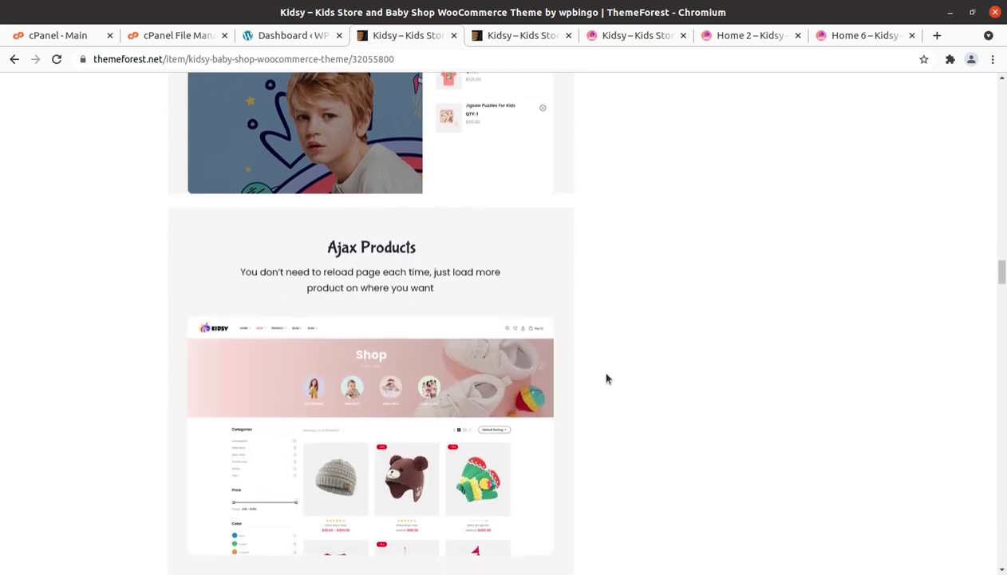
{"action": "scroll", "coordinate": [606, 378], "scroll_direction": "down", "scroll_amount": 6}
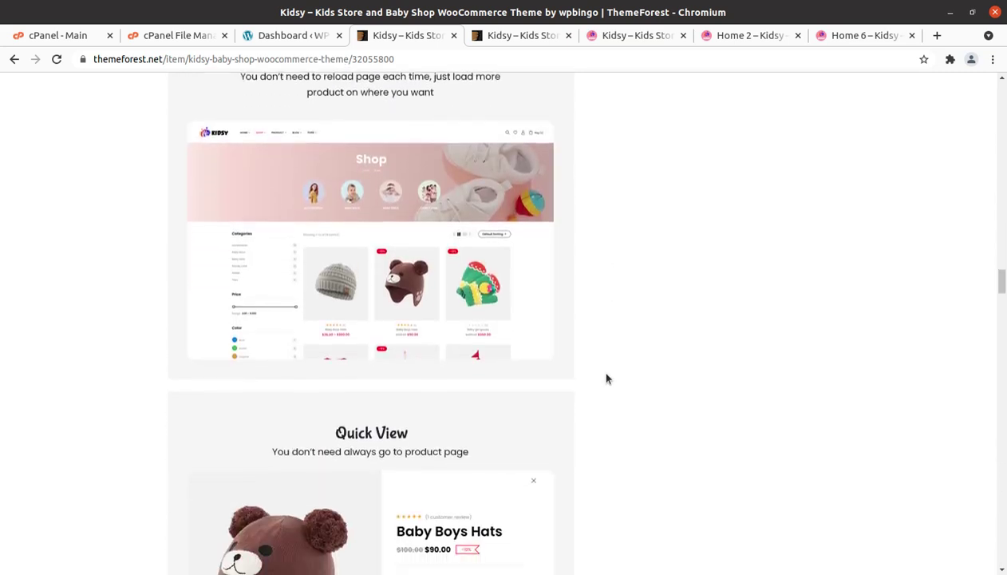
{"action": "scroll", "coordinate": [607, 378], "scroll_direction": "down", "scroll_amount": 4}
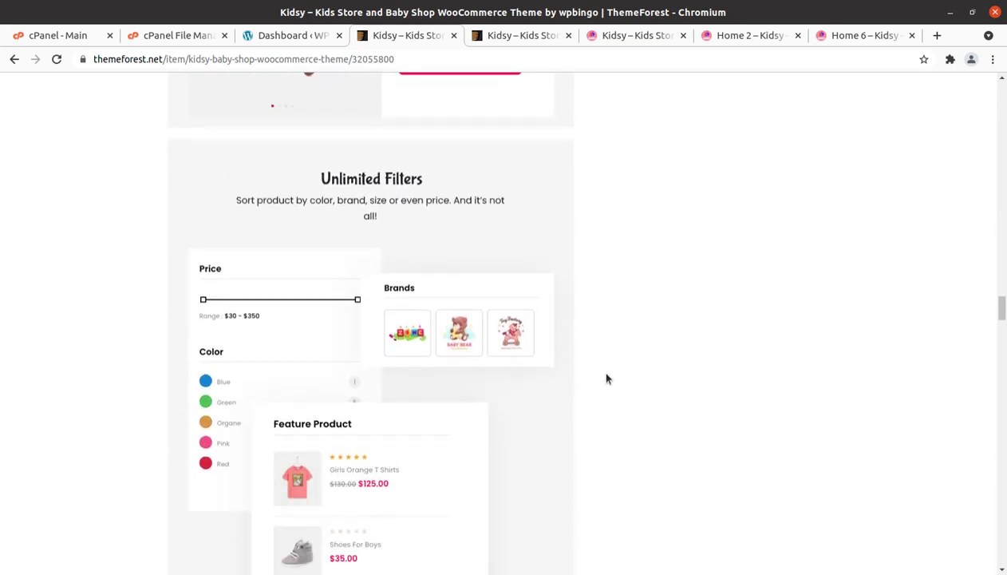
Review the Kidsy main demo, Home 2 and Home 6 homepages again, moving up towards each page's banner.
{"action": "left_click", "coordinate": [620, 35]}
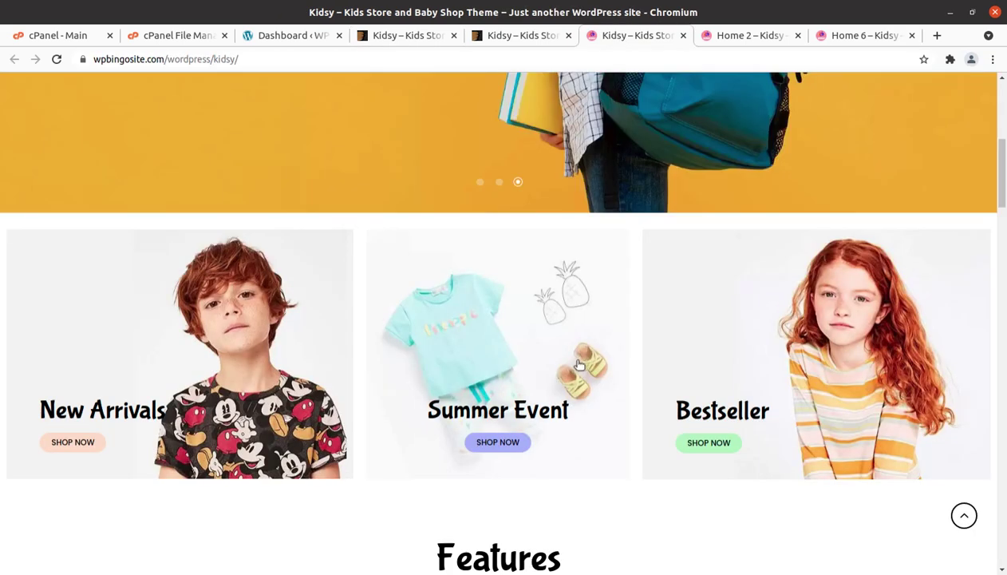
{"action": "scroll", "coordinate": [603, 303], "scroll_direction": "up", "scroll_amount": 5}
{"action": "scroll", "coordinate": [602, 304], "scroll_direction": "up", "scroll_amount": 1}
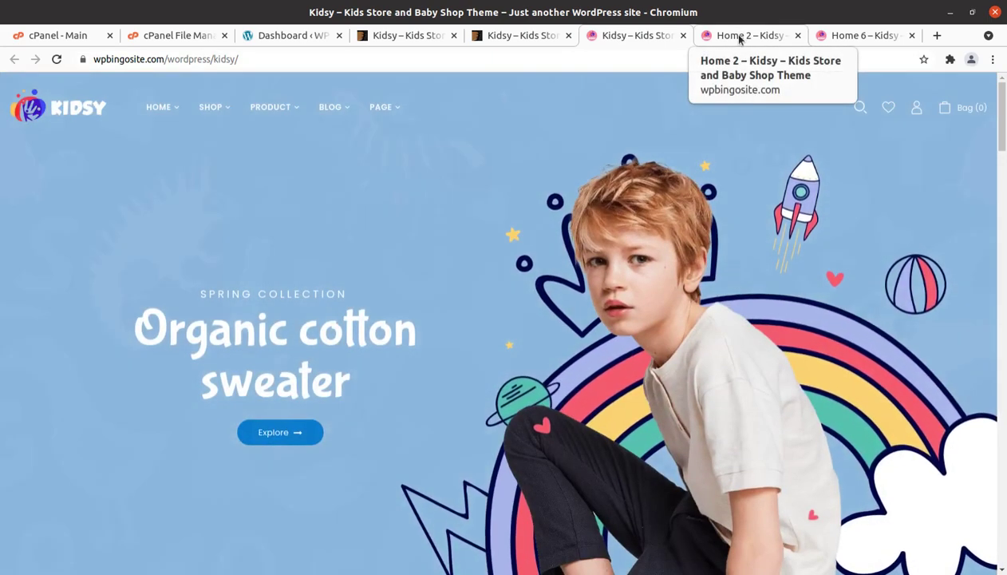
{"action": "left_click", "coordinate": [739, 35]}
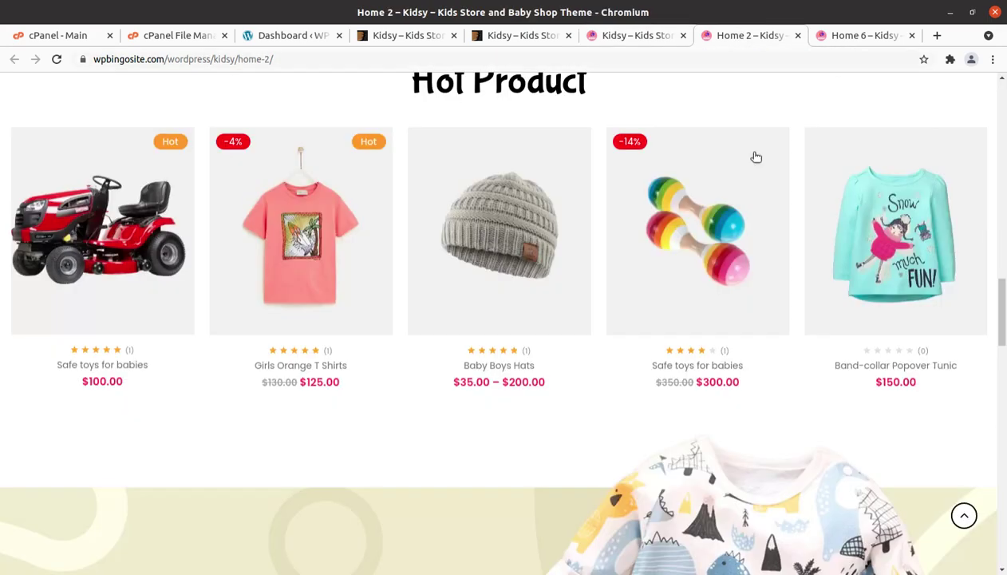
{"action": "scroll", "coordinate": [693, 264], "scroll_direction": "up", "scroll_amount": 5}
{"action": "scroll", "coordinate": [693, 263], "scroll_direction": "up", "scroll_amount": 5}
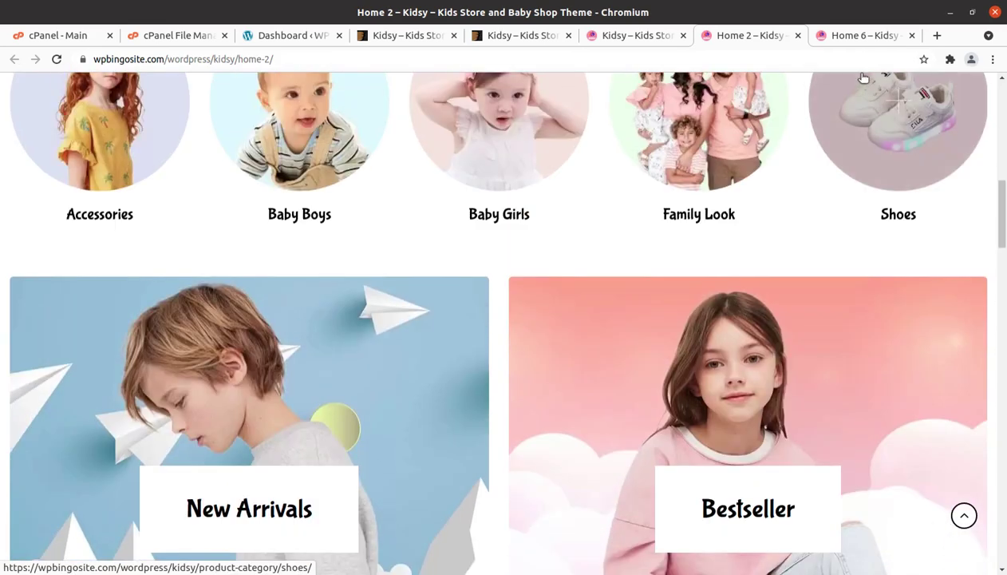
{"action": "left_click", "coordinate": [847, 35]}
{"action": "scroll", "coordinate": [562, 328], "scroll_direction": "up", "scroll_amount": 5}
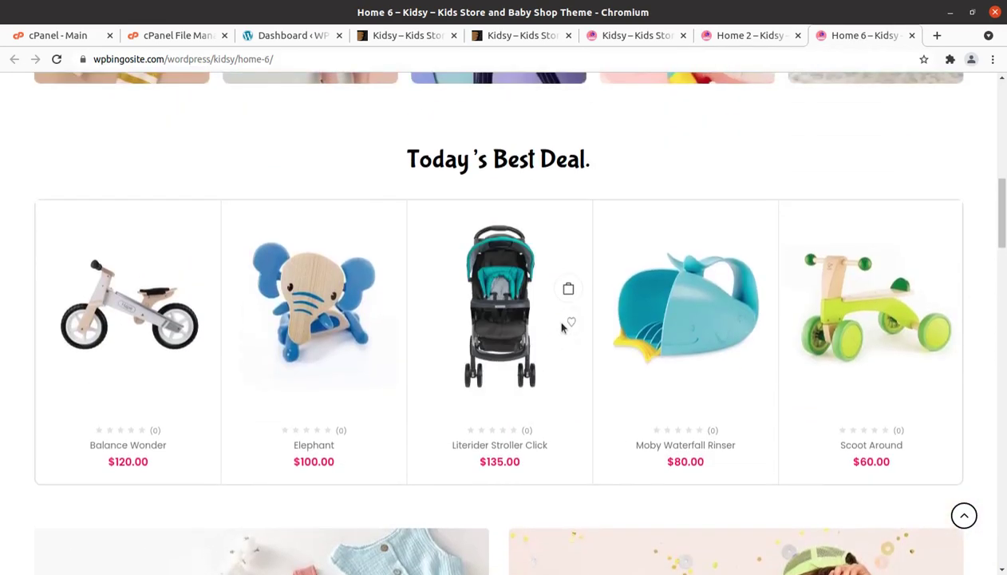
{"action": "scroll", "coordinate": [561, 322], "scroll_direction": "up", "scroll_amount": 3}
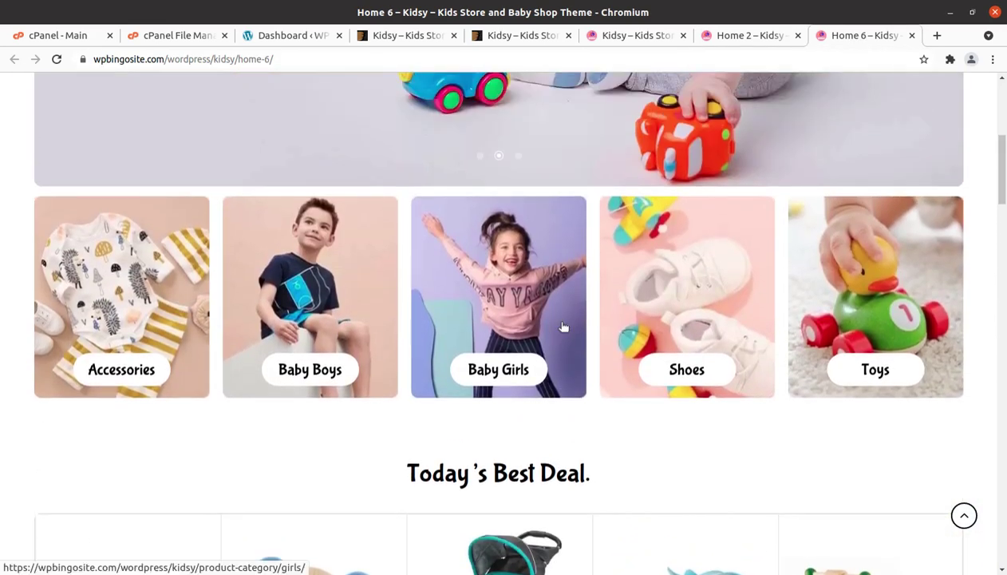
{"action": "scroll", "coordinate": [561, 323], "scroll_direction": "up", "scroll_amount": 3}
{"action": "scroll", "coordinate": [561, 327], "scroll_direction": "up", "scroll_amount": 2}
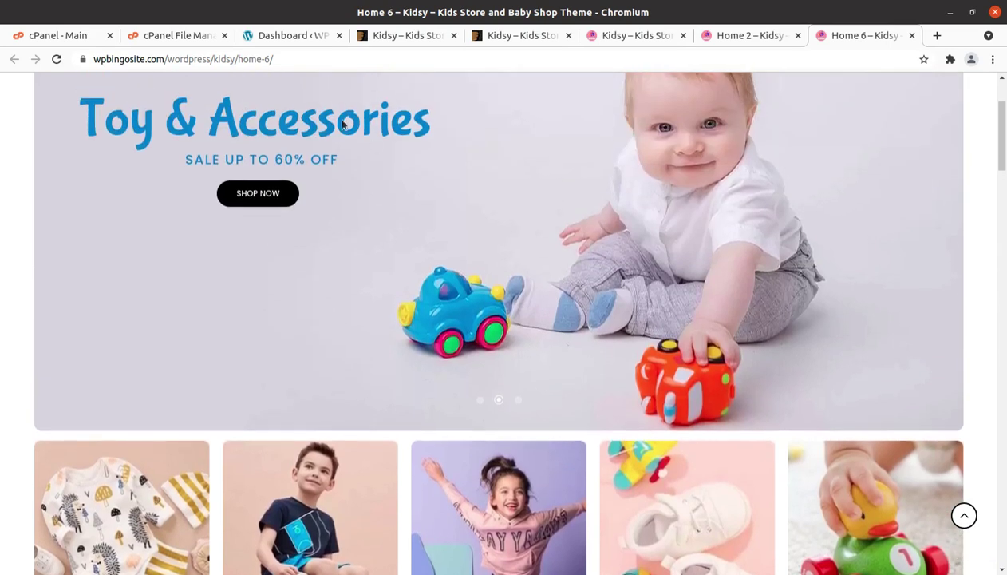
Switch to the WordPress dashboard and highlight the installed WordPress version in the At a Glance section.
{"action": "left_click", "coordinate": [281, 37]}
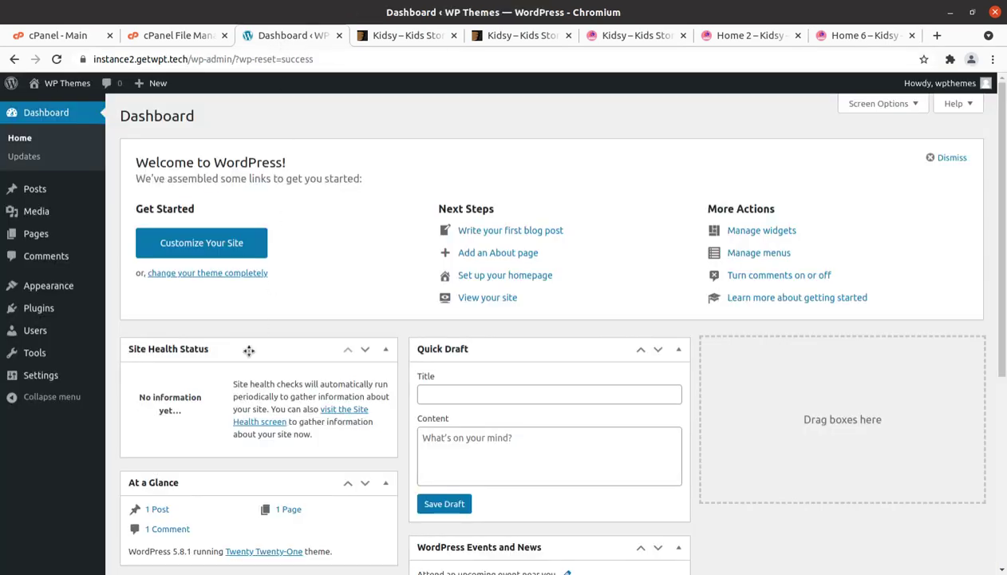
{"action": "scroll", "coordinate": [154, 495], "scroll_direction": "down", "scroll_amount": 2}
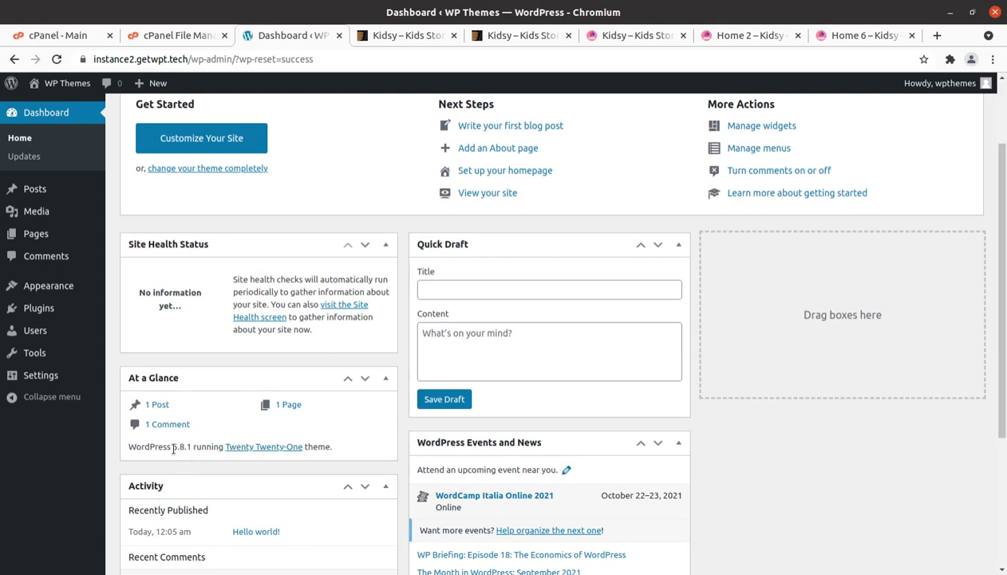
{"action": "left_click_drag", "start_coordinate": [174, 450], "coordinate": [189, 448]}
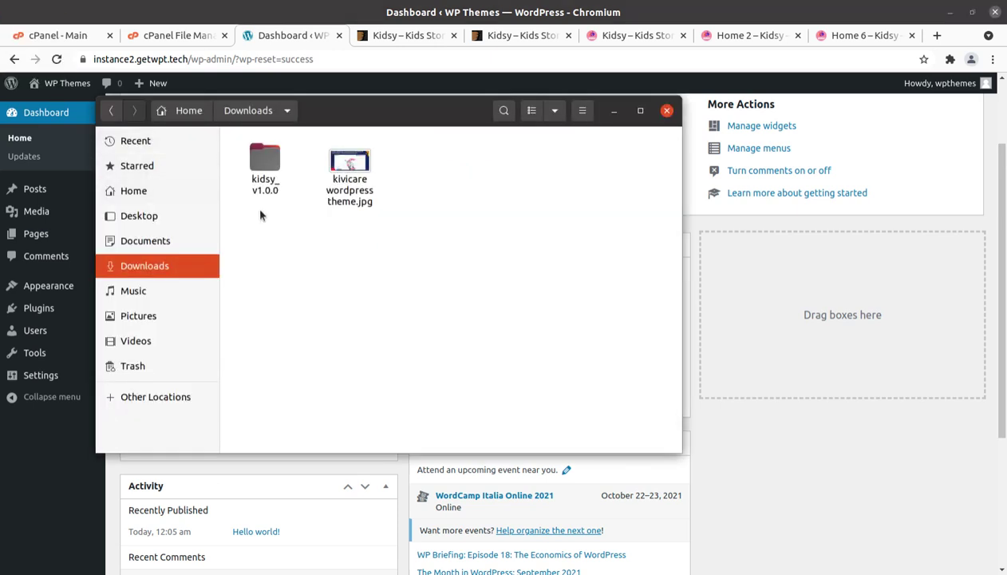
Open the kidsy_v1.0.0 folder in Downloads and examine its subfolders and the zip files inside plugins.
{"action": "double_click", "coordinate": [264, 164]}
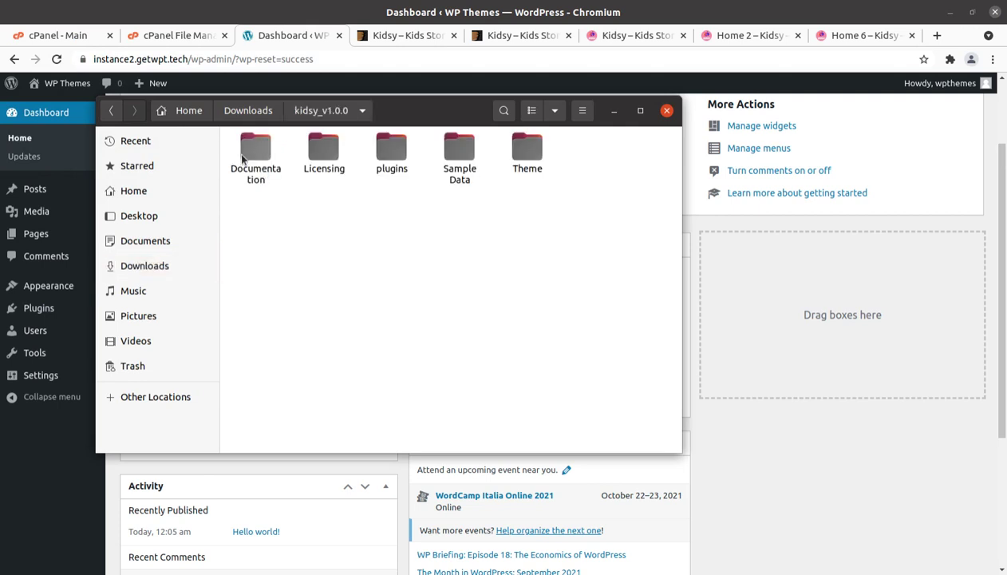
{"action": "left_click", "coordinate": [244, 157]}
{"action": "left_click", "coordinate": [316, 158]}
{"action": "double_click", "coordinate": [394, 152]}
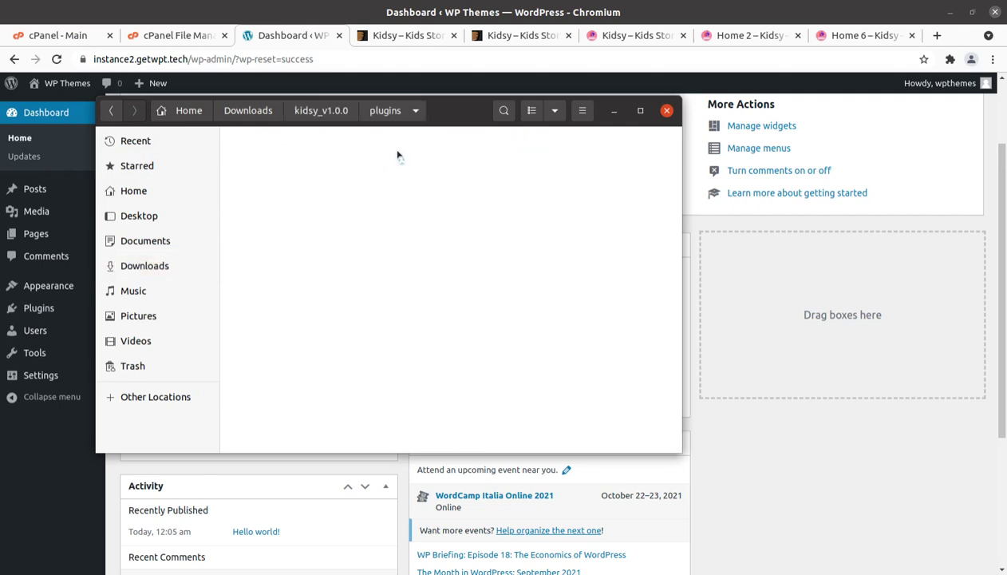
{"action": "left_click", "coordinate": [340, 174]}
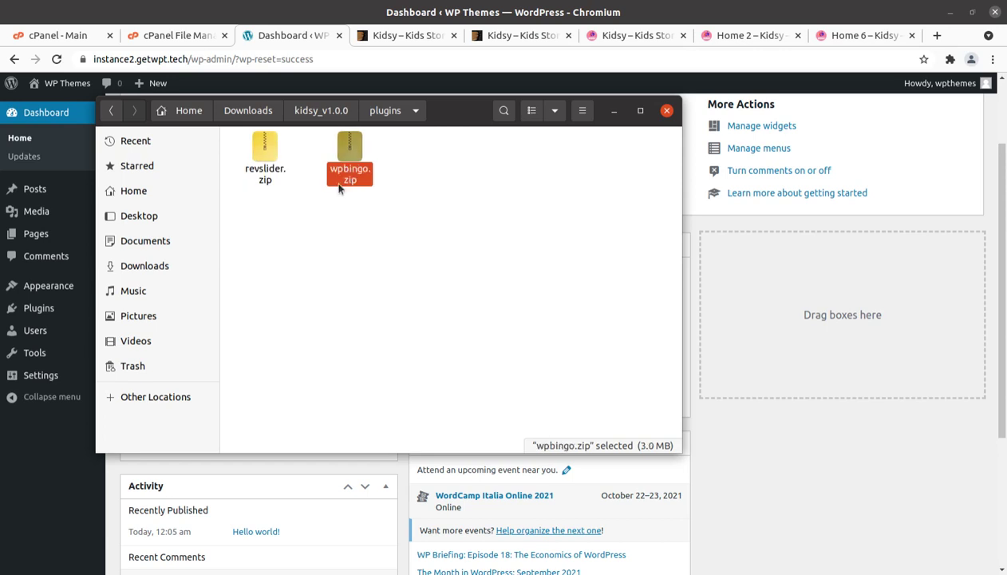
{"action": "left_click", "coordinate": [302, 113]}
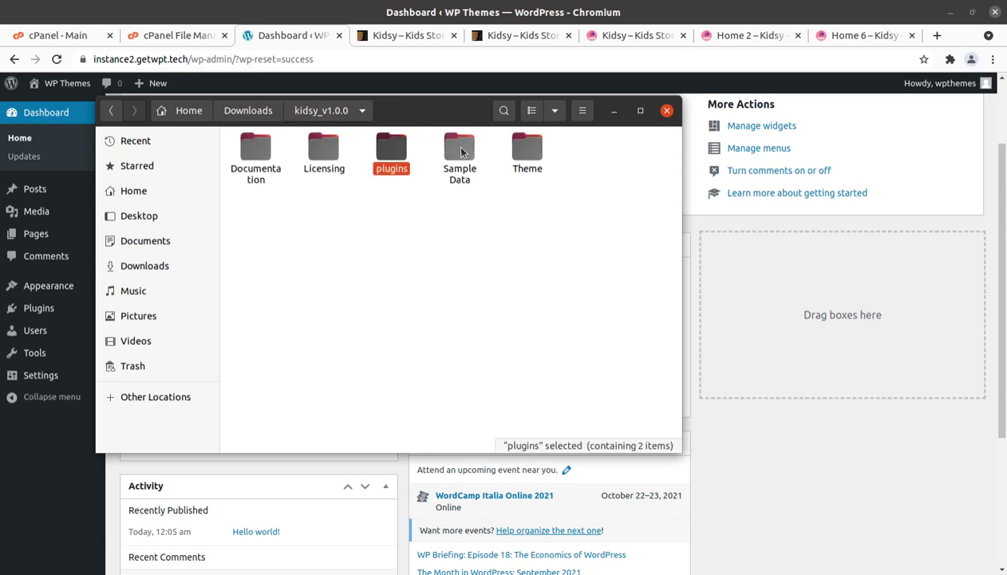
Examine the demo import files in the Sample Data folder's kidsy subfolder, then return to kidsy_v1.0.0.
{"action": "double_click", "coordinate": [459, 150]}
{"action": "left_click", "coordinate": [273, 151]}
{"action": "double_click", "coordinate": [273, 152]}
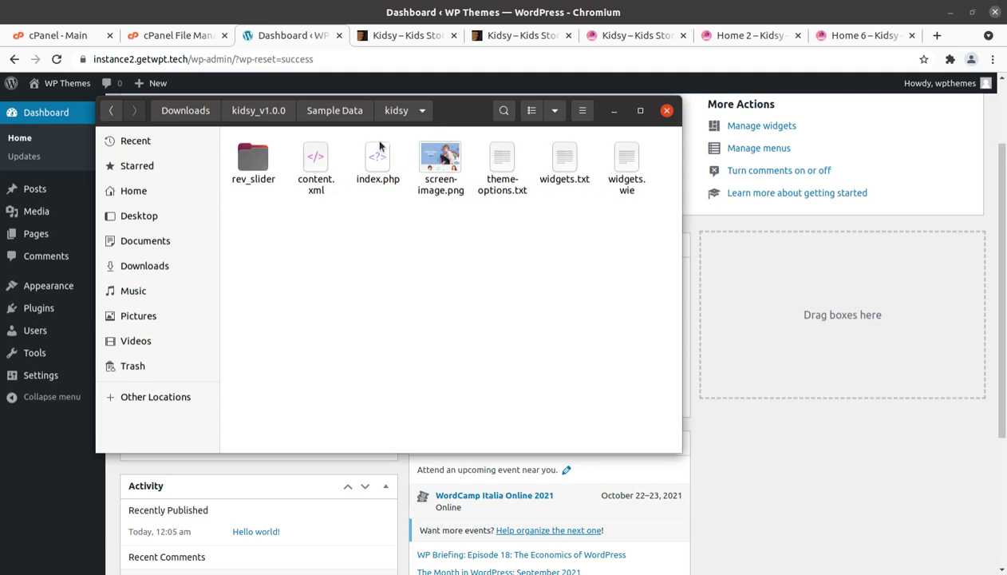
{"action": "left_click", "coordinate": [331, 115]}
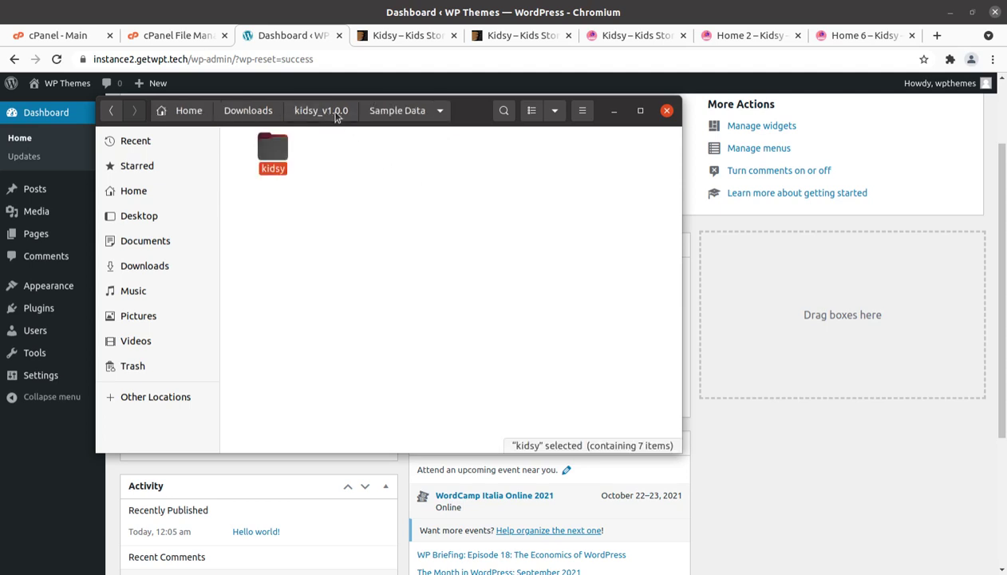
{"action": "left_click", "coordinate": [306, 114]}
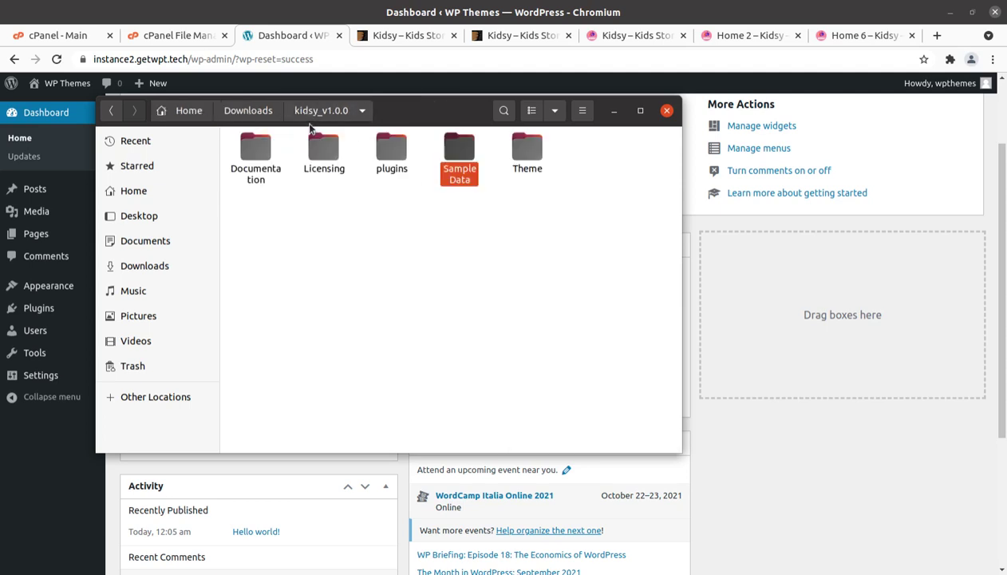
Examine the parent and child theme archives, kidsy.zip and kidsy-child.zip, in the Theme folder and minimise the file window.
{"action": "double_click", "coordinate": [526, 153]}
{"action": "left_click", "coordinate": [262, 162]}
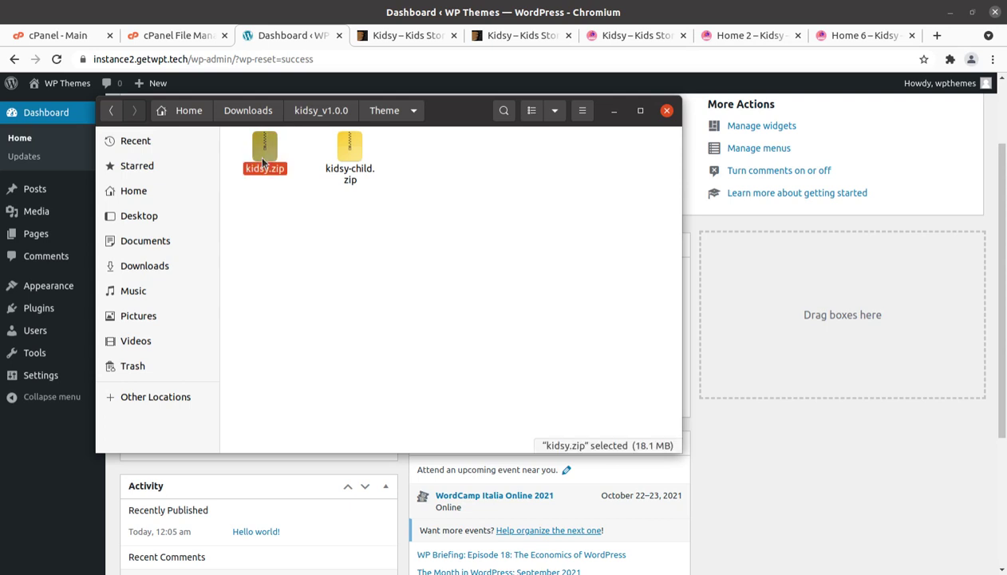
{"action": "left_click", "coordinate": [340, 162]}
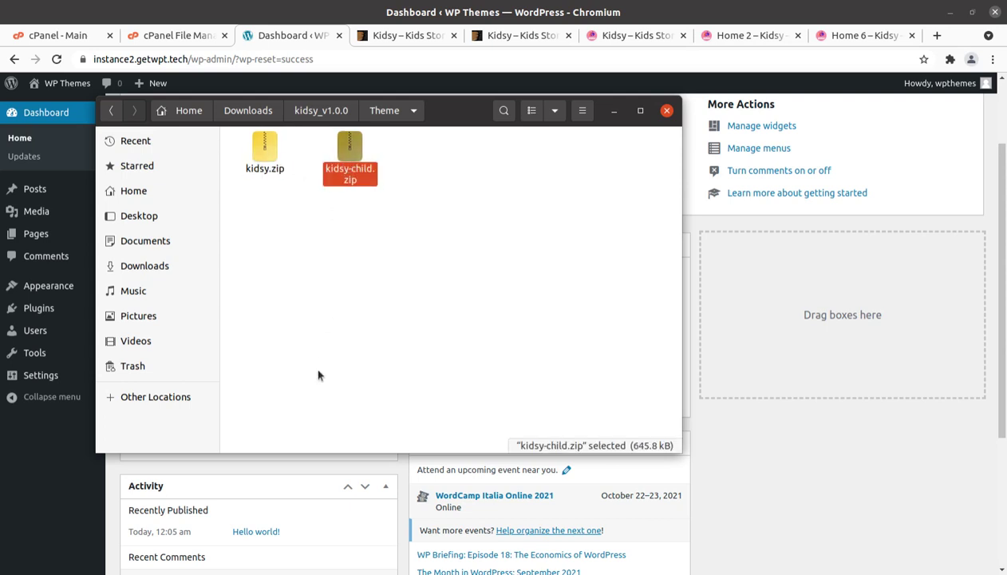
{"action": "left_click", "coordinate": [613, 110]}
{"action": "mouse_move", "coordinate": [37, 289]}
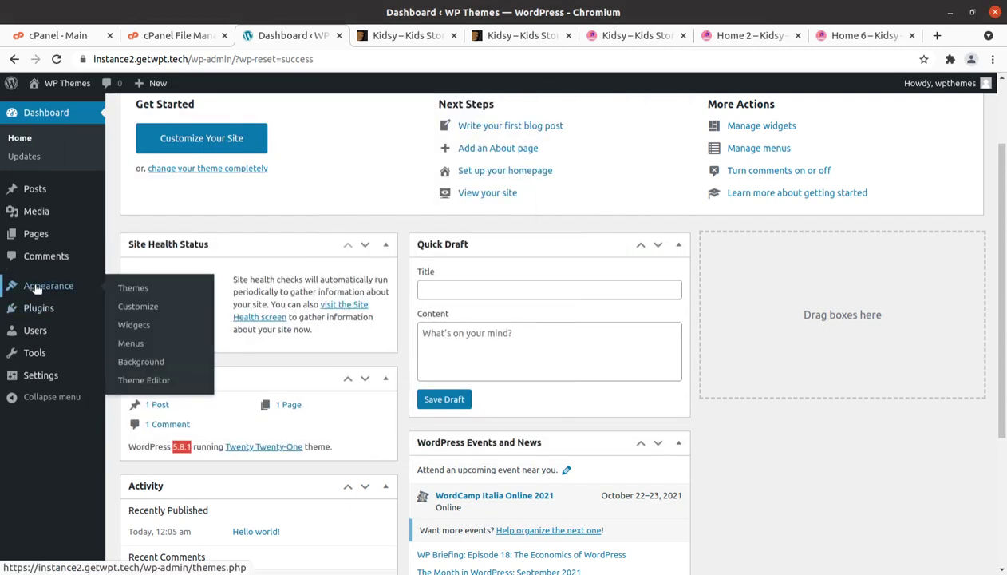
{"action": "left_click", "coordinate": [138, 289]}
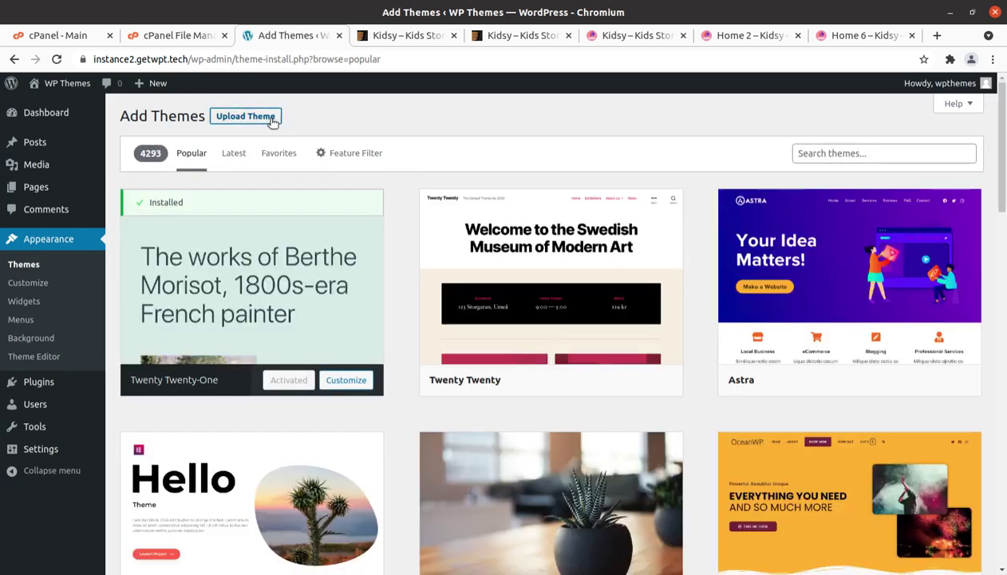
{"action": "left_click", "coordinate": [271, 120]}
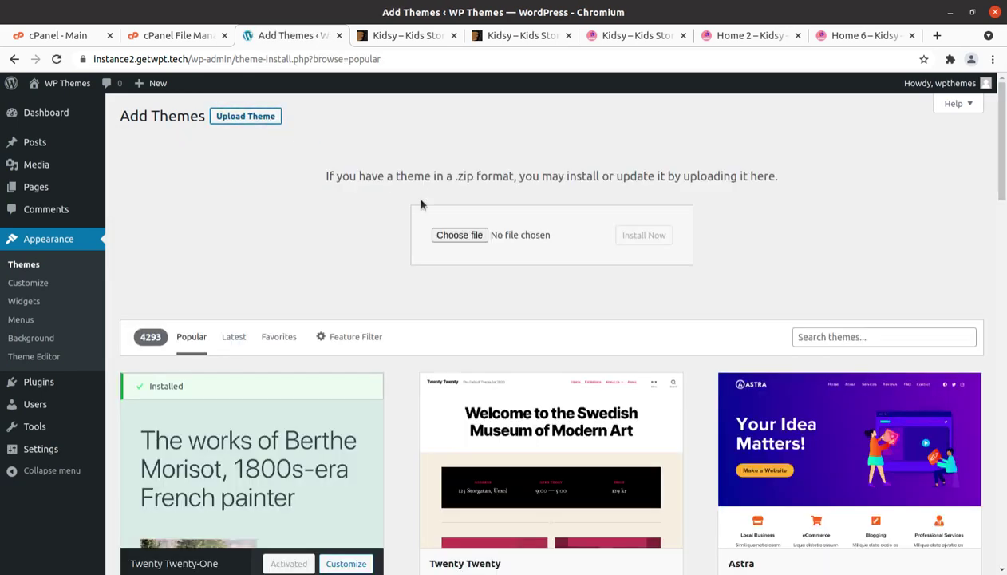
{"action": "left_click", "coordinate": [472, 236]}
{"action": "double_click", "coordinate": [267, 90]}
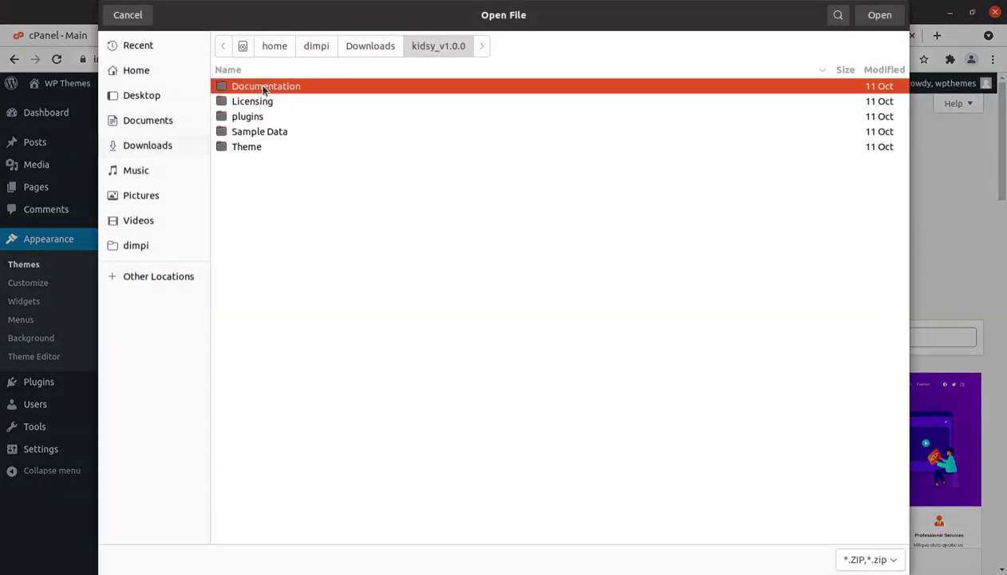
{"action": "double_click", "coordinate": [243, 149]}
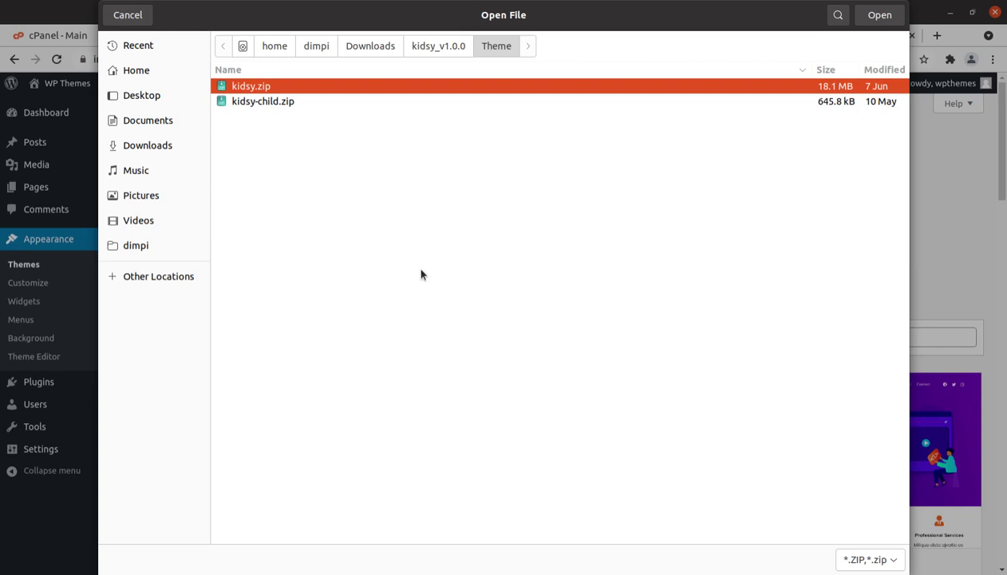
{"action": "left_click", "coordinate": [130, 18]}
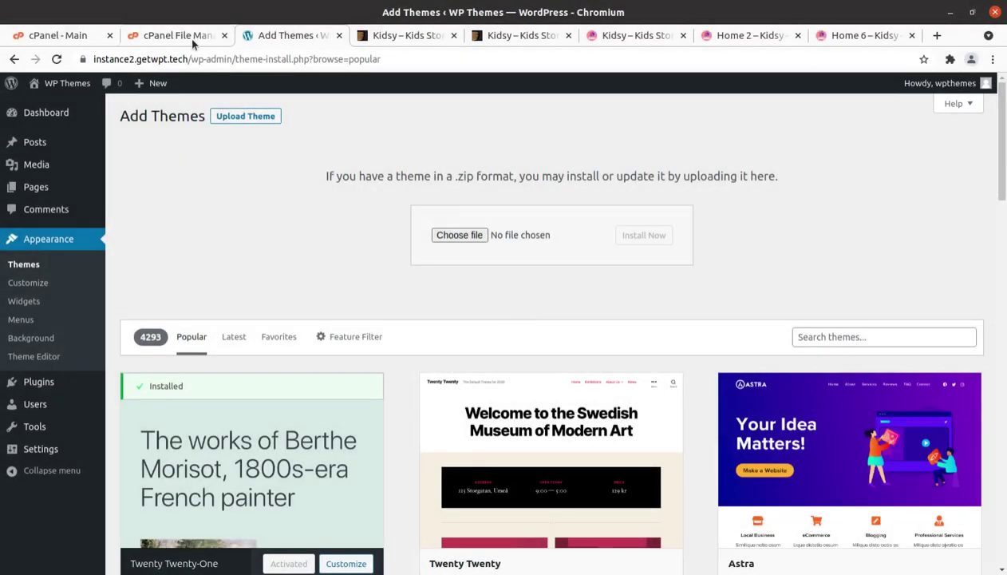
Switch to cPanel File Manager, open the themes folder inside wp-content and highlight the wp-content/themes part of its path.
{"action": "left_click", "coordinate": [185, 36]}
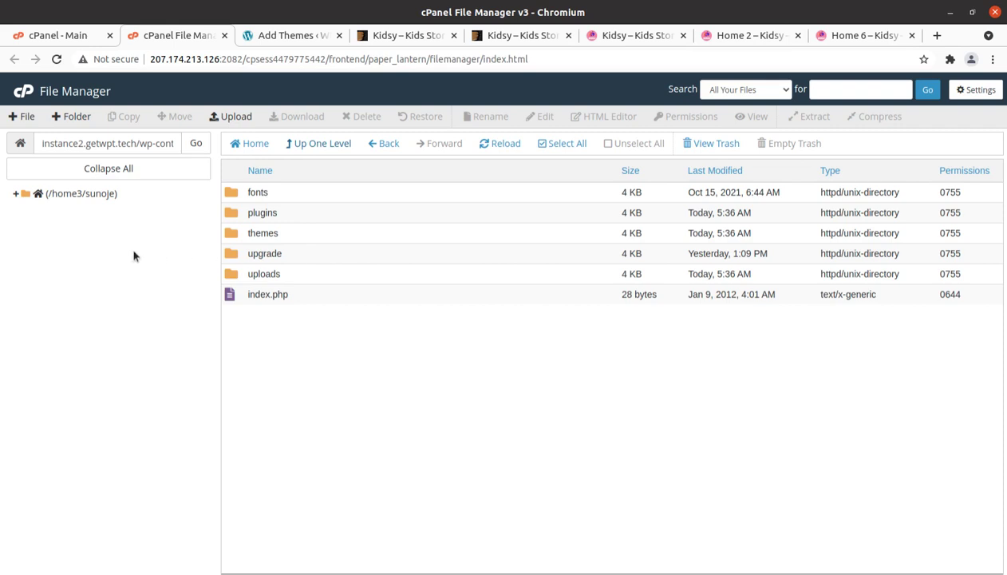
{"action": "double_click", "coordinate": [331, 240]}
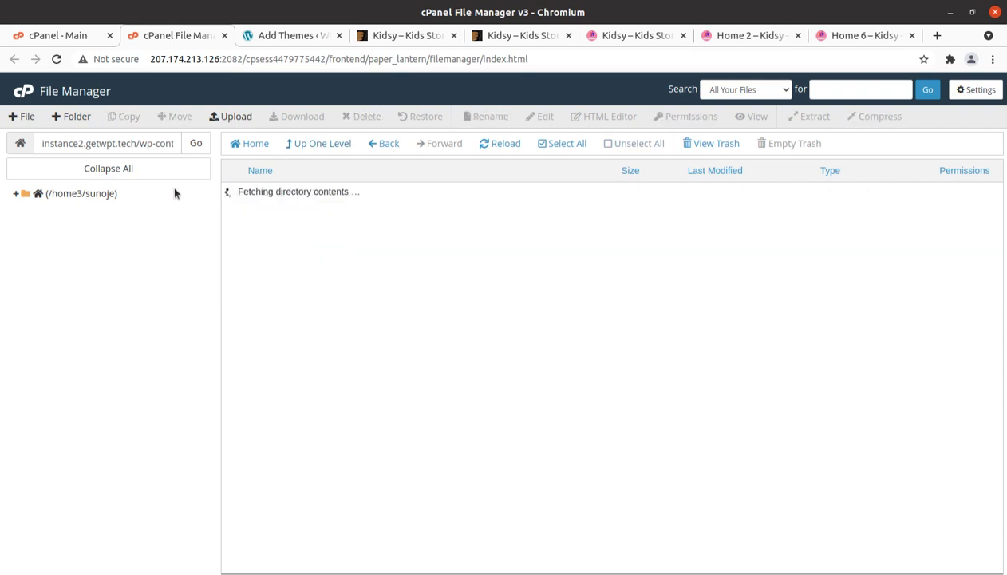
{"action": "left_click_drag", "start_coordinate": [139, 143], "coordinate": [233, 142]}
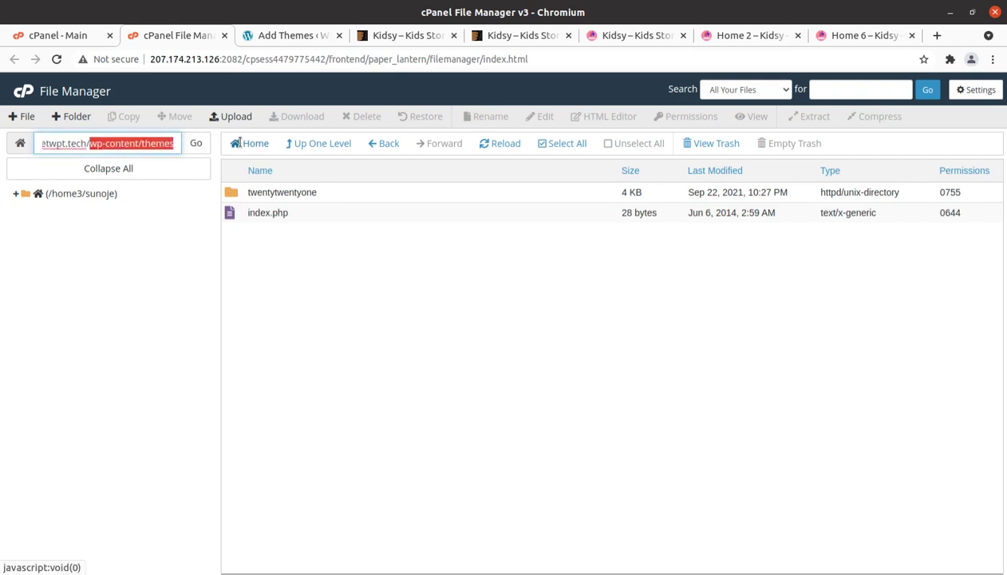
Upload kidsy.zip from the Theme folder of kidsy_v1.0.0 in Downloads to wp-content/themes and return to that directory.
{"action": "left_click", "coordinate": [231, 117]}
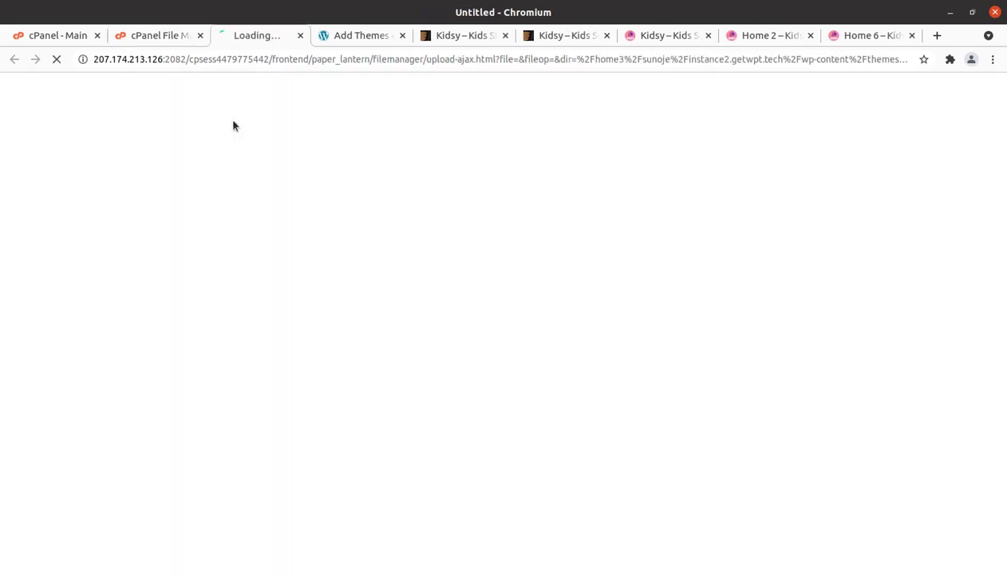
{"action": "left_click", "coordinate": [483, 303]}
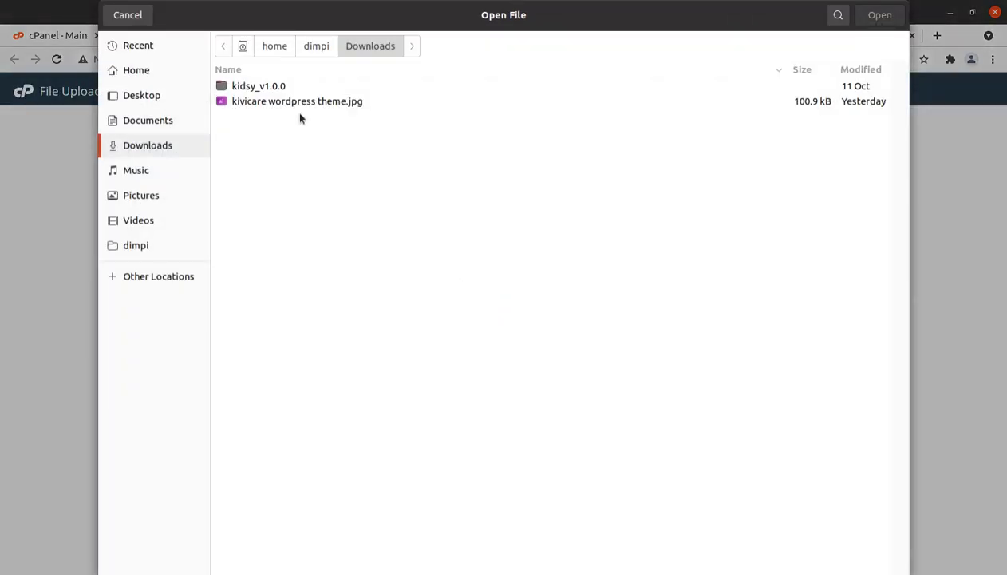
{"action": "double_click", "coordinate": [247, 86]}
{"action": "double_click", "coordinate": [264, 148]}
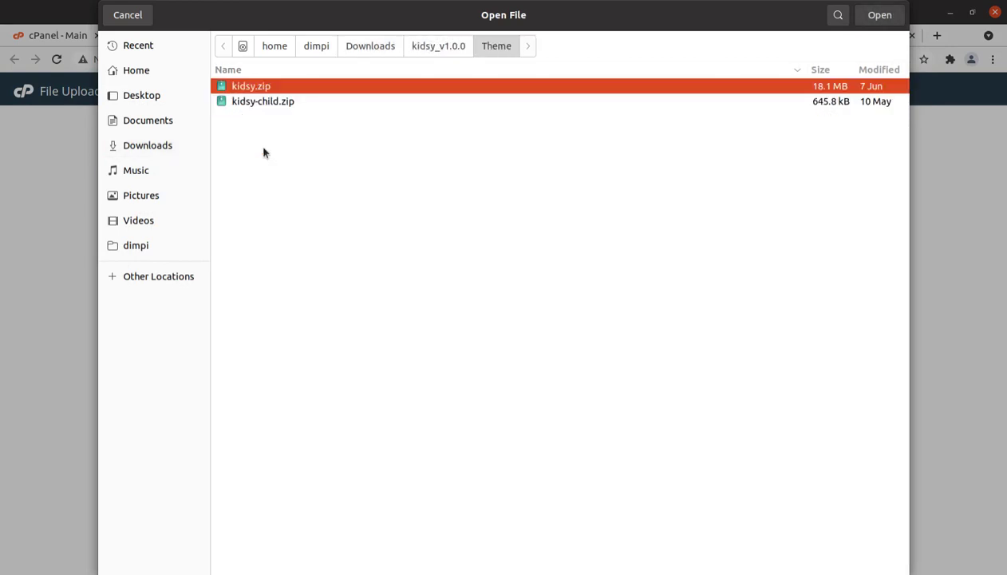
{"action": "left_click", "coordinate": [879, 15]}
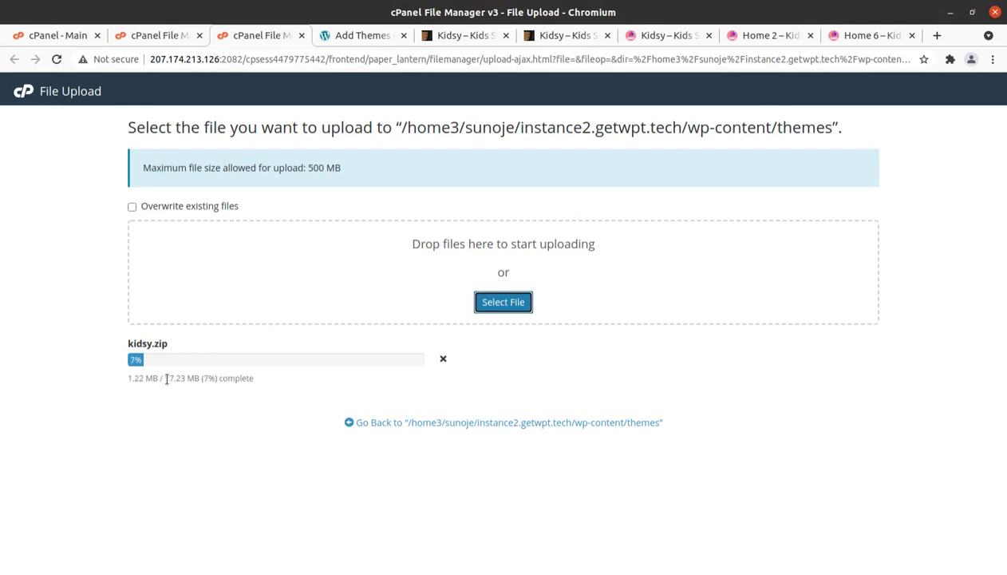
{"action": "left_click_drag", "start_coordinate": [163, 377], "coordinate": [184, 380]}
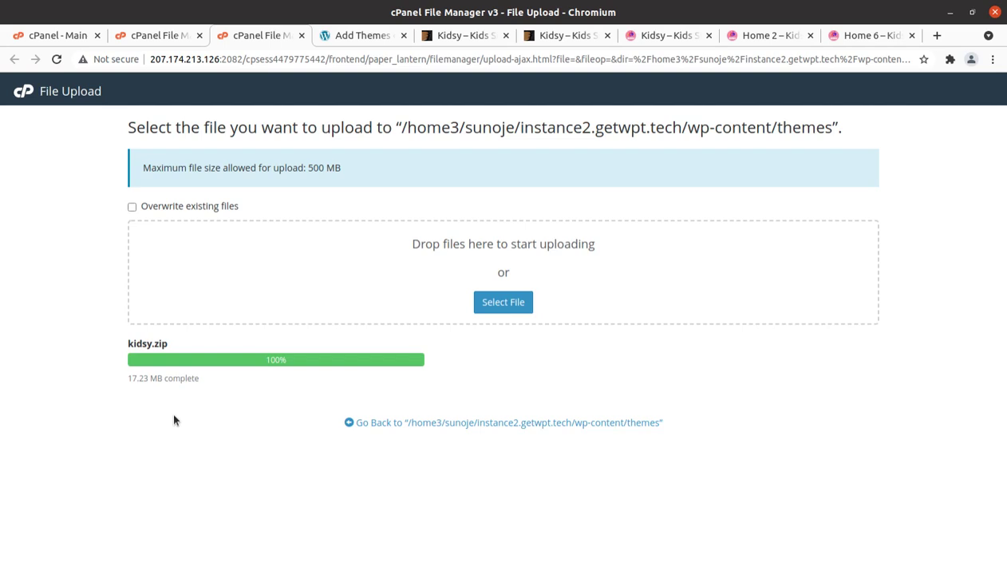
{"action": "left_click", "coordinate": [157, 37]}
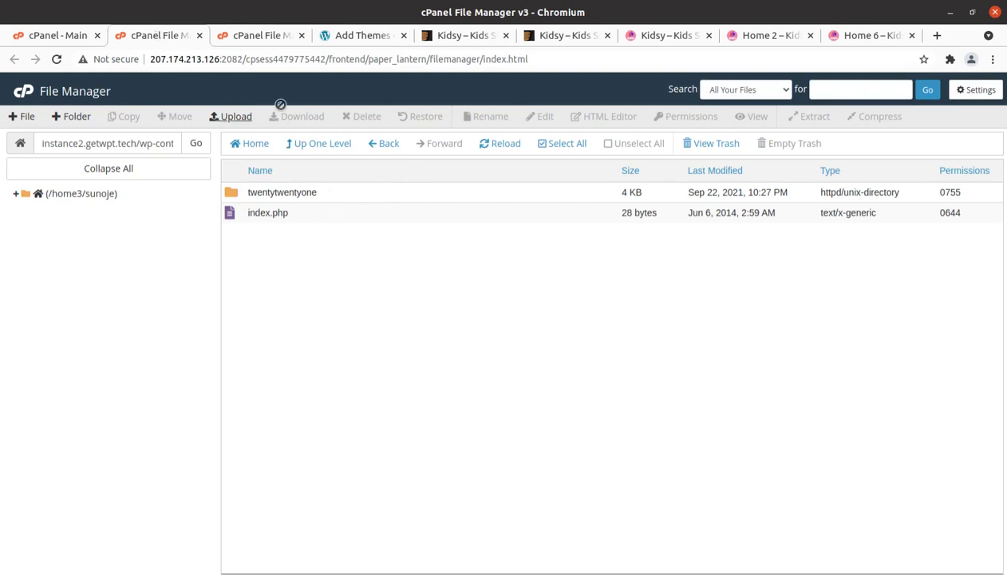
{"action": "left_click", "coordinate": [252, 37]}
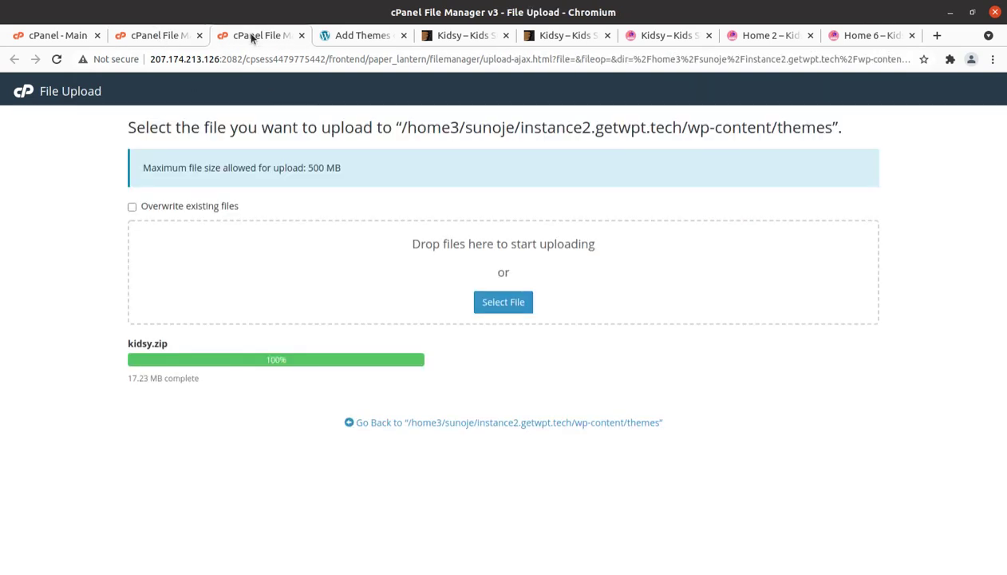
{"action": "left_click", "coordinate": [427, 424]}
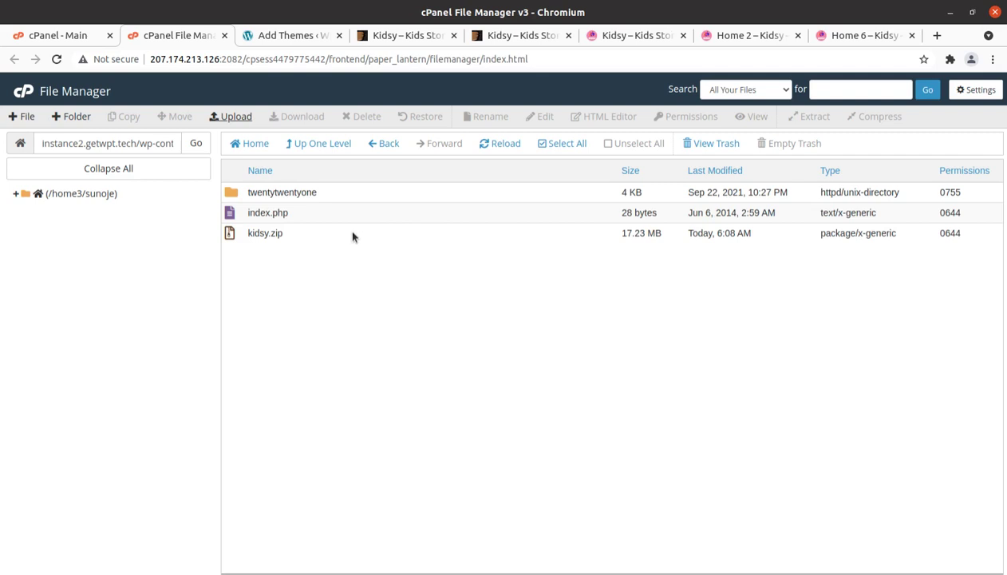
Extract kidsy.zip into /instance2.getwpt.tech/wp-content/themes and reload the directory listing.
{"action": "right_click", "coordinate": [352, 236]}
{"action": "left_click", "coordinate": [382, 380]}
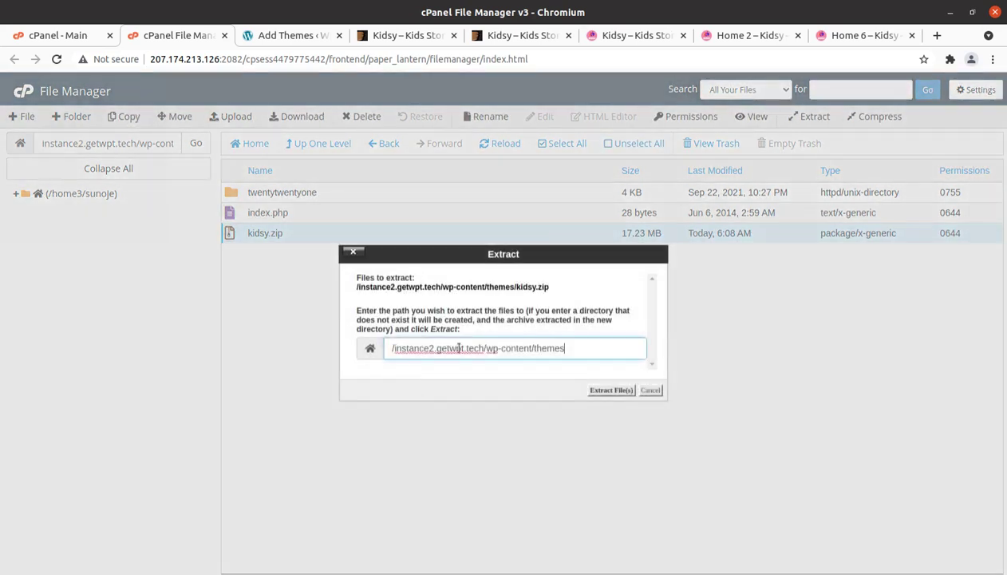
{"action": "left_click", "coordinate": [607, 390]}
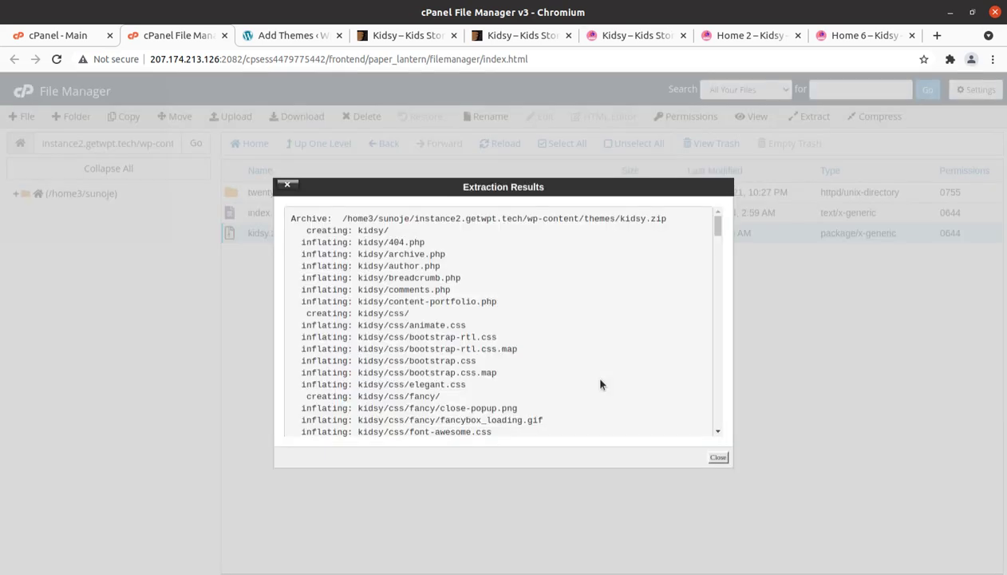
{"action": "left_click", "coordinate": [718, 458]}
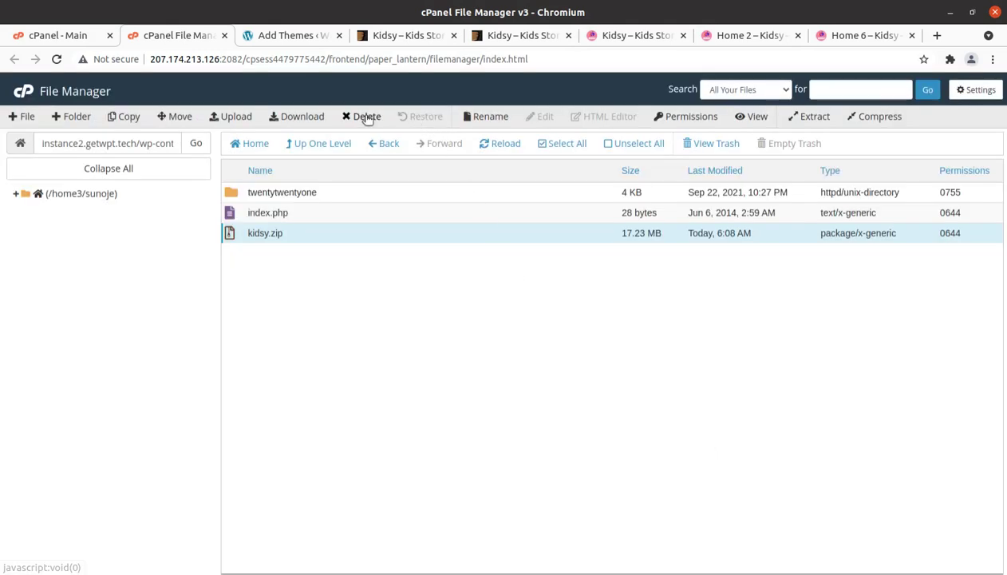
{"action": "left_click", "coordinate": [490, 145]}
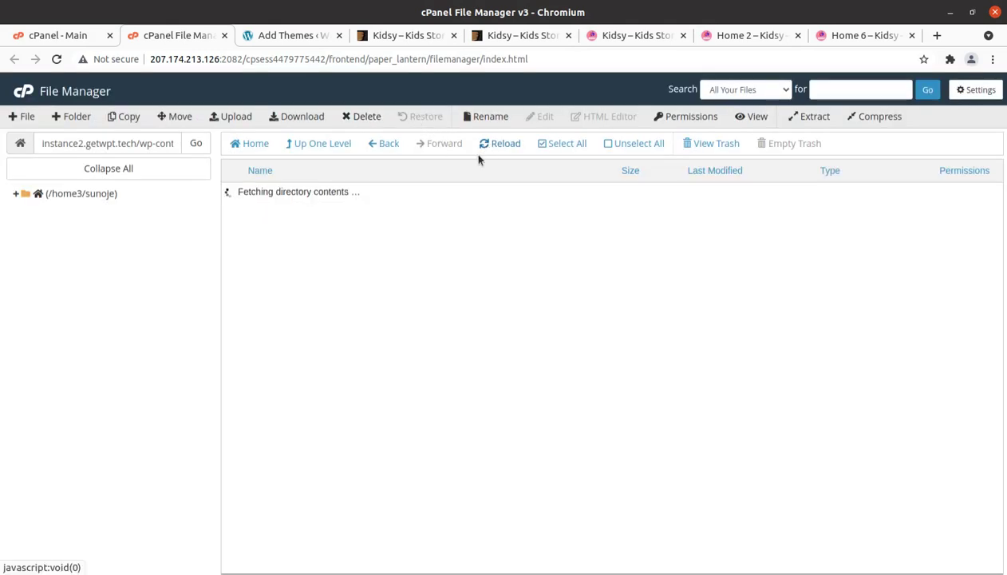
Examine the contents of the extracted kidsy folder and return to the themes directory.
{"action": "double_click", "coordinate": [342, 197]}
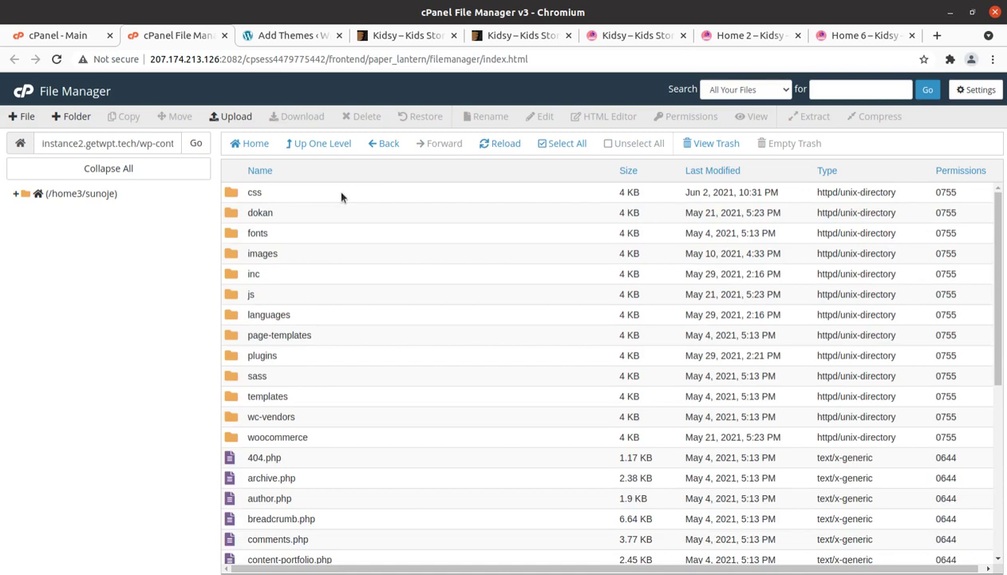
{"action": "scroll", "coordinate": [341, 197], "scroll_direction": "down", "scroll_amount": 5}
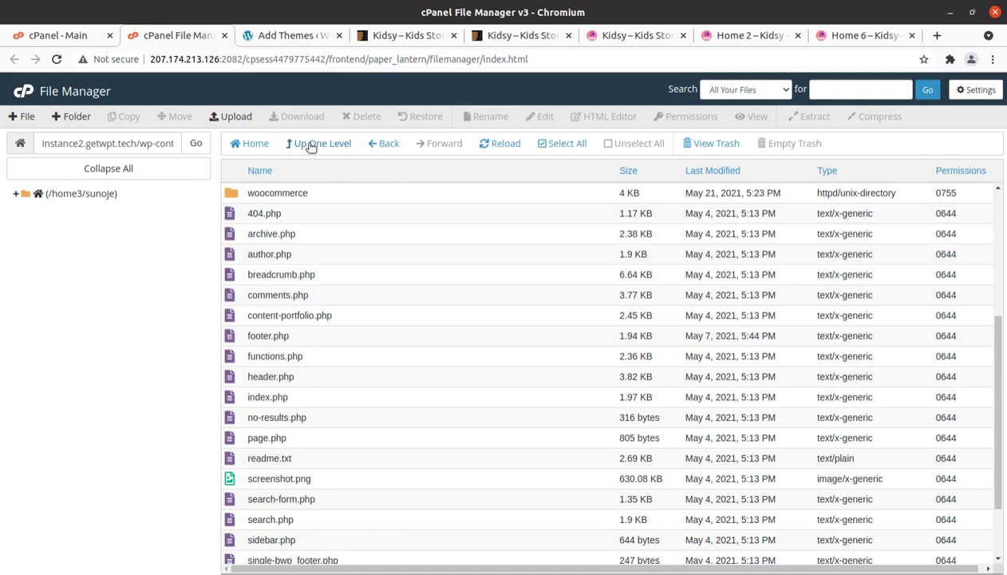
{"action": "left_click", "coordinate": [312, 146]}
Move the kidsy.zip archive in the themes directory to the trash.
{"action": "left_click", "coordinate": [306, 253]}
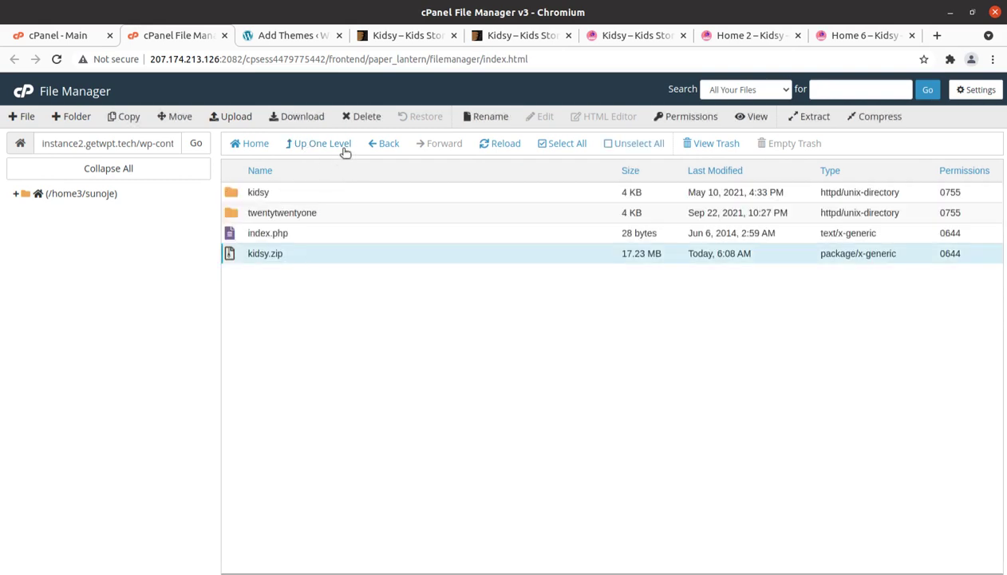
{"action": "left_click", "coordinate": [361, 116]}
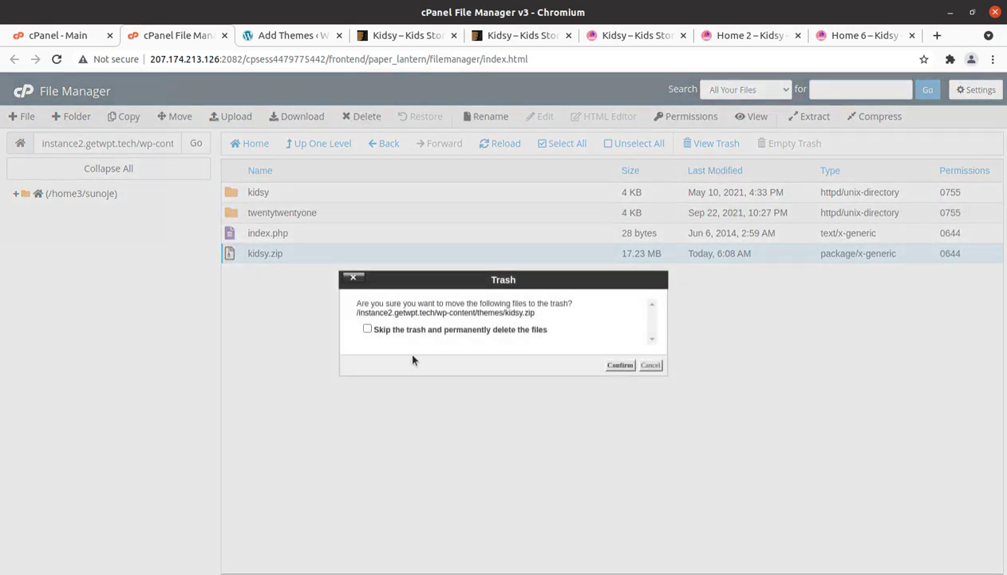
{"action": "left_click", "coordinate": [613, 365]}
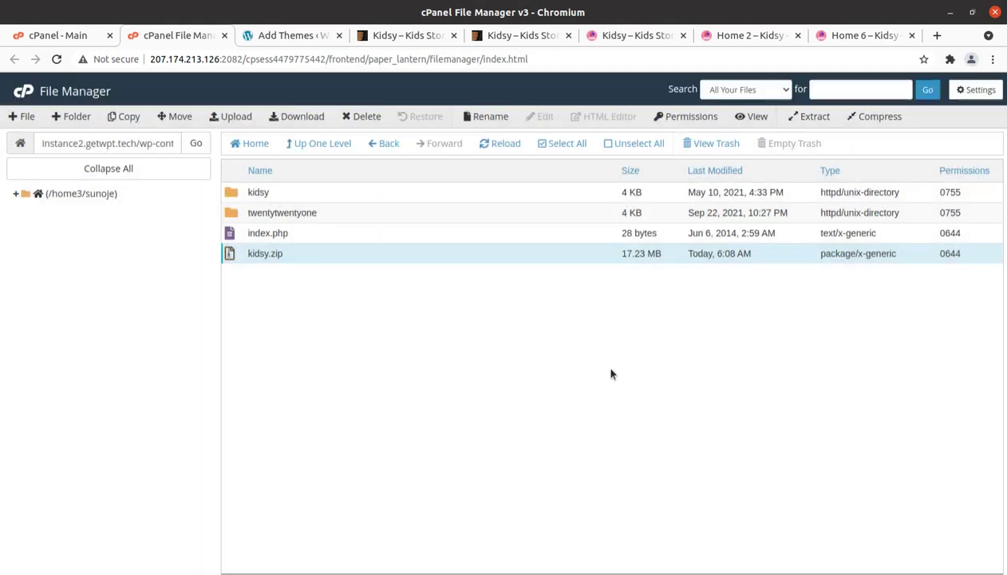
Check the WordPress Add Themes page, then return to cPanel File Manager and highlight wp-content/themes in the directory path.
{"action": "left_click", "coordinate": [283, 37]}
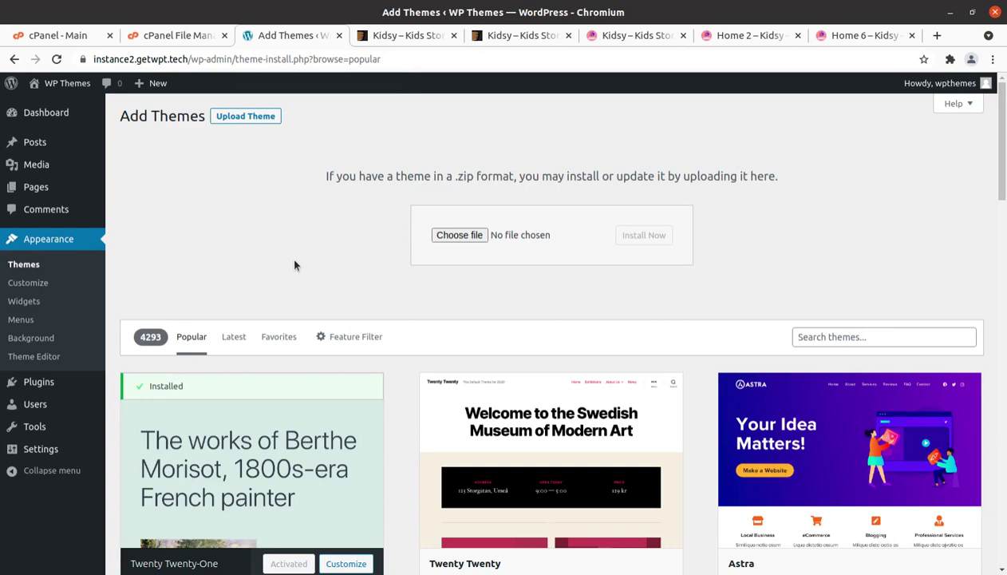
{"action": "left_click", "coordinate": [168, 37]}
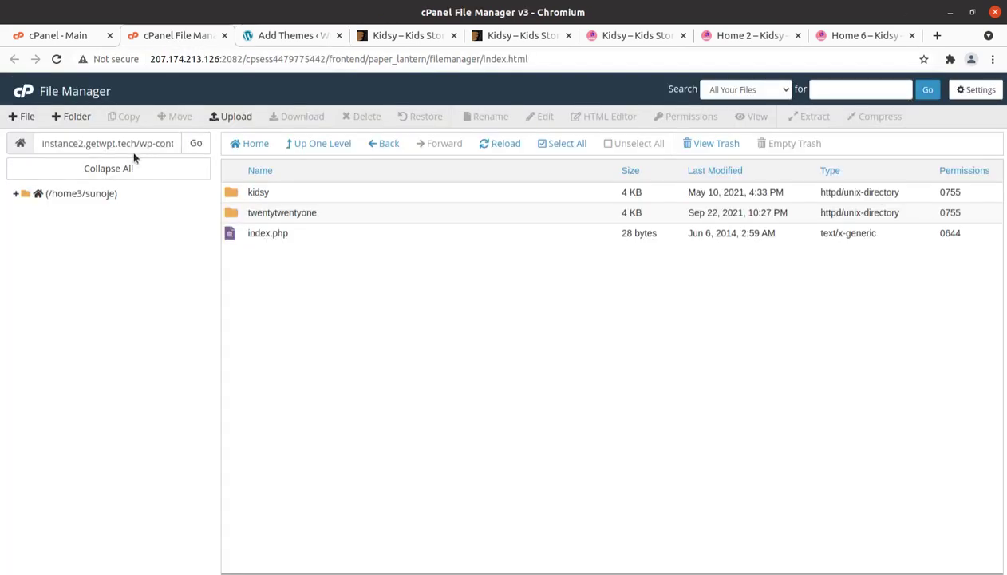
{"action": "left_click_drag", "start_coordinate": [137, 144], "coordinate": [246, 157]}
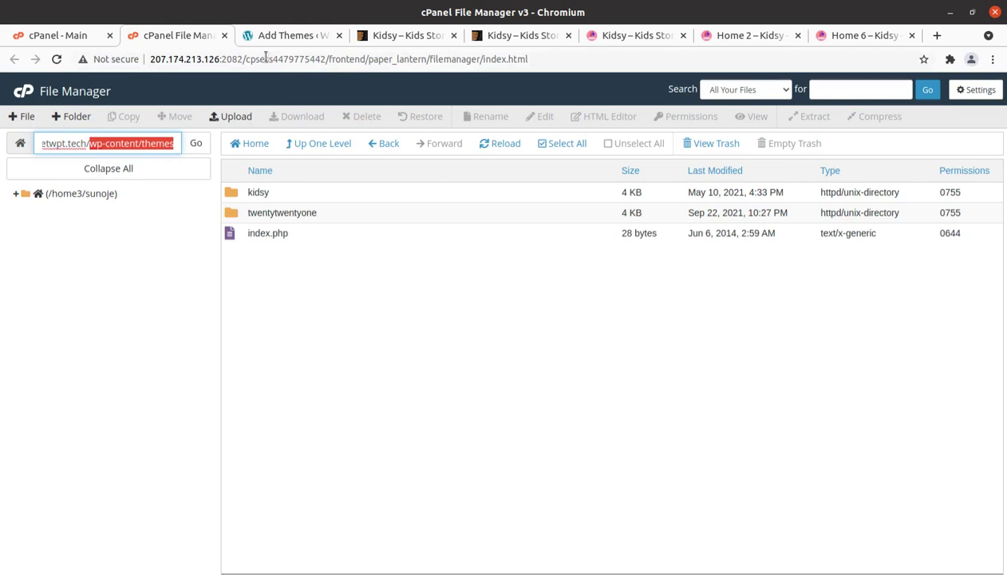
Switch to the WordPress dashboard and open the list of installed themes.
{"action": "left_click", "coordinate": [283, 36]}
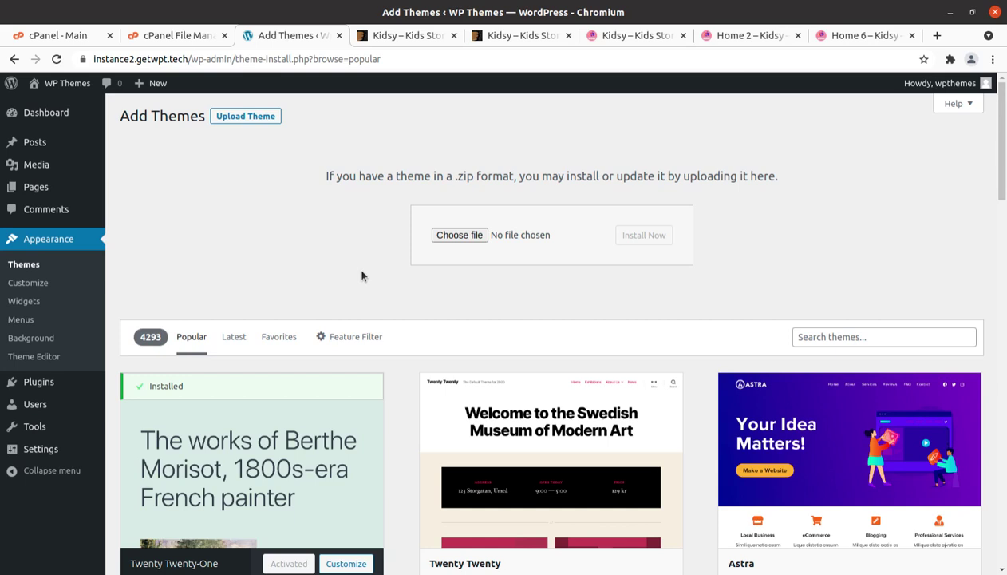
{"action": "scroll", "coordinate": [362, 276], "scroll_direction": "down", "scroll_amount": 1}
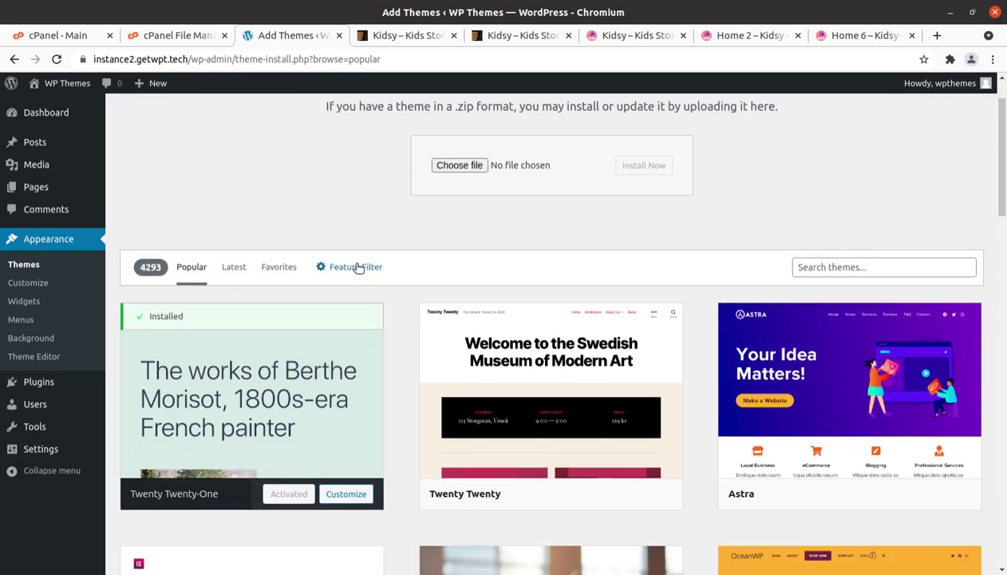
{"action": "left_click", "coordinate": [24, 268]}
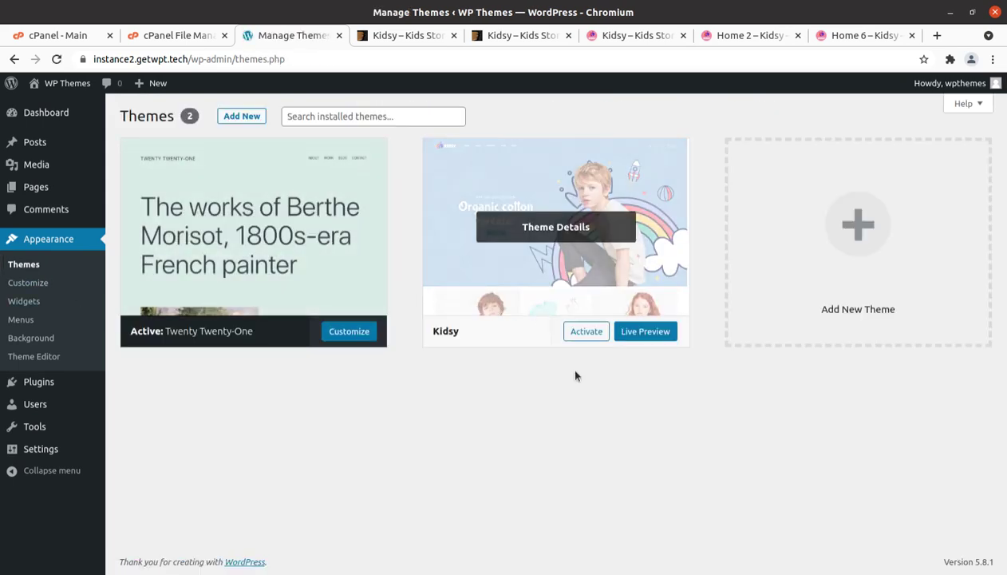
{"action": "mouse_move", "coordinate": [556, 276]}
{"action": "mouse_move", "coordinate": [292, 246]}
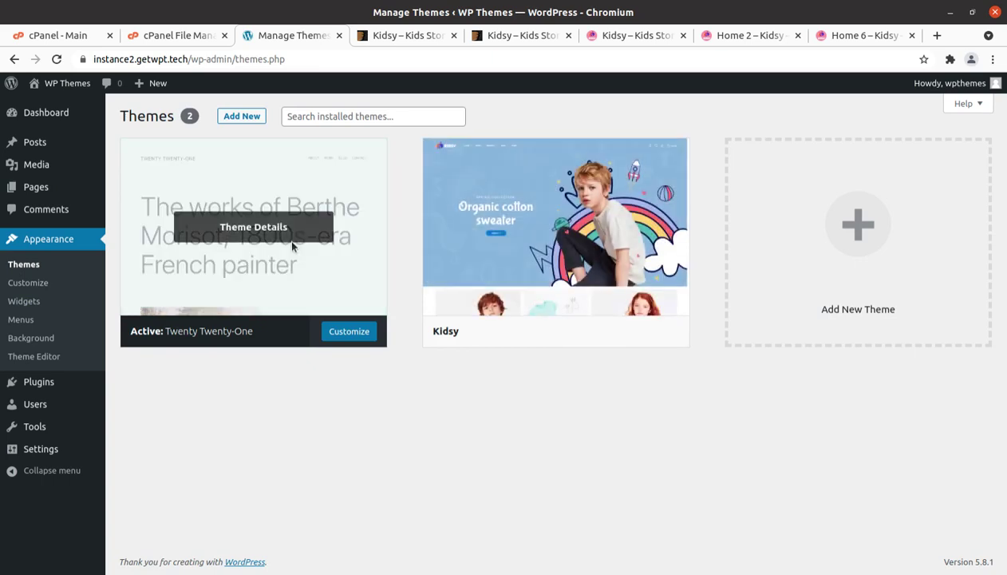
Open the Kidsy theme's details, review its name and version, and activate the theme.
{"action": "left_click", "coordinate": [562, 230]}
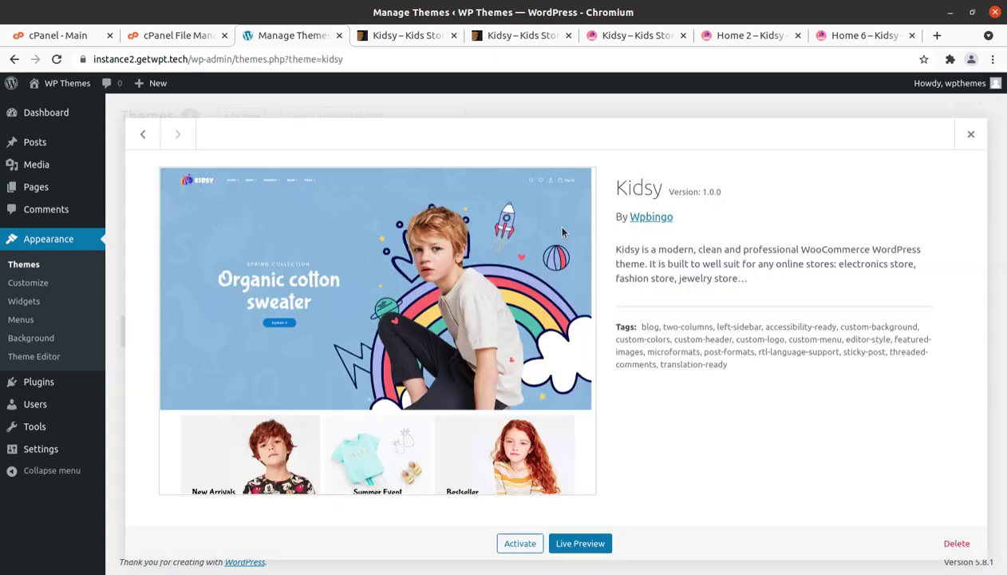
{"action": "left_click_drag", "start_coordinate": [613, 187], "coordinate": [719, 193]}
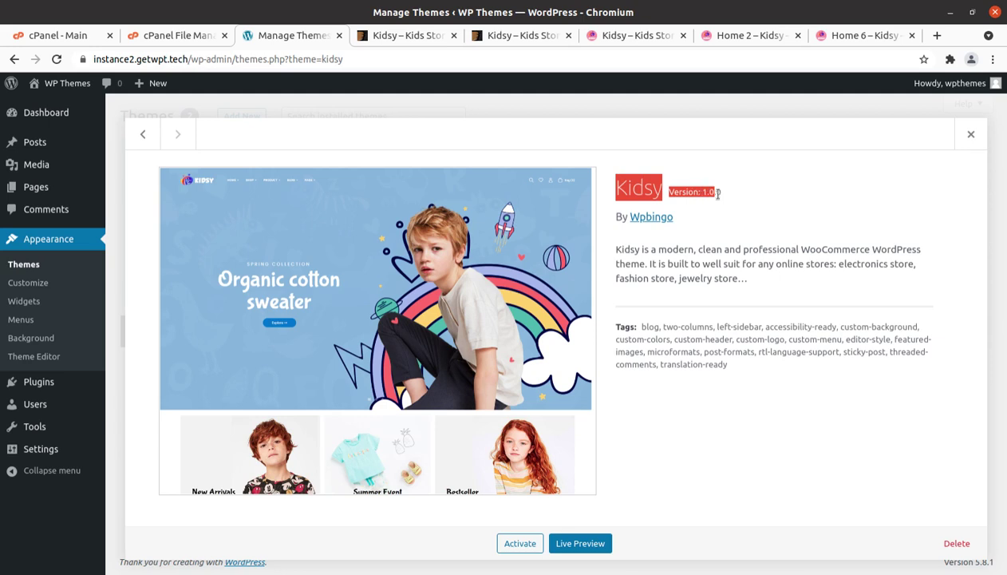
{"action": "left_click", "coordinate": [668, 316]}
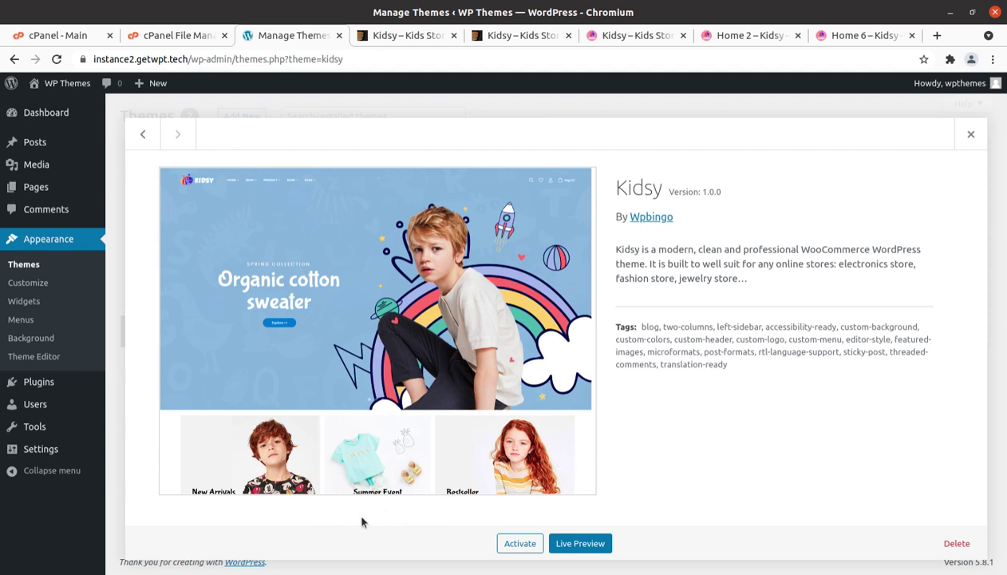
{"action": "left_click", "coordinate": [515, 543]}
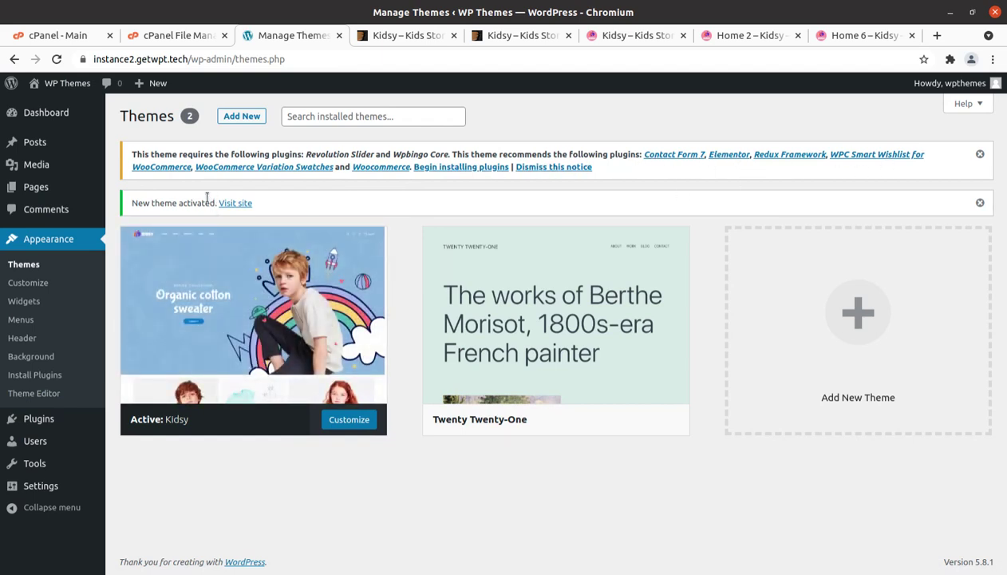
Open the theme's plugin installation list and examine its required and recommended plugins, including Wpbingo Core, Elementor, Redux Framework and the WooCommerce plugins.
{"action": "left_click", "coordinate": [441, 168]}
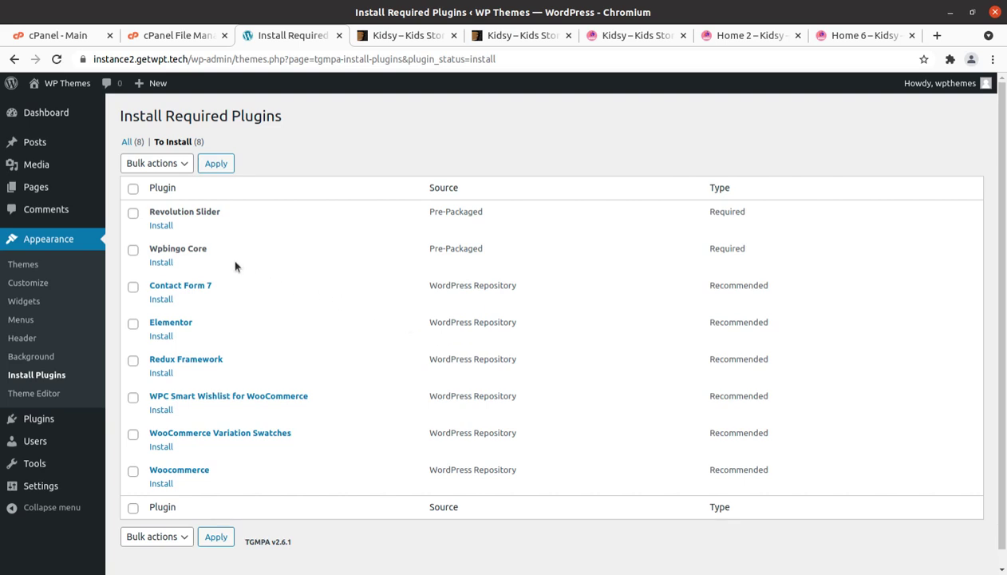
{"action": "left_click_drag", "start_coordinate": [189, 249], "coordinate": [146, 249]}
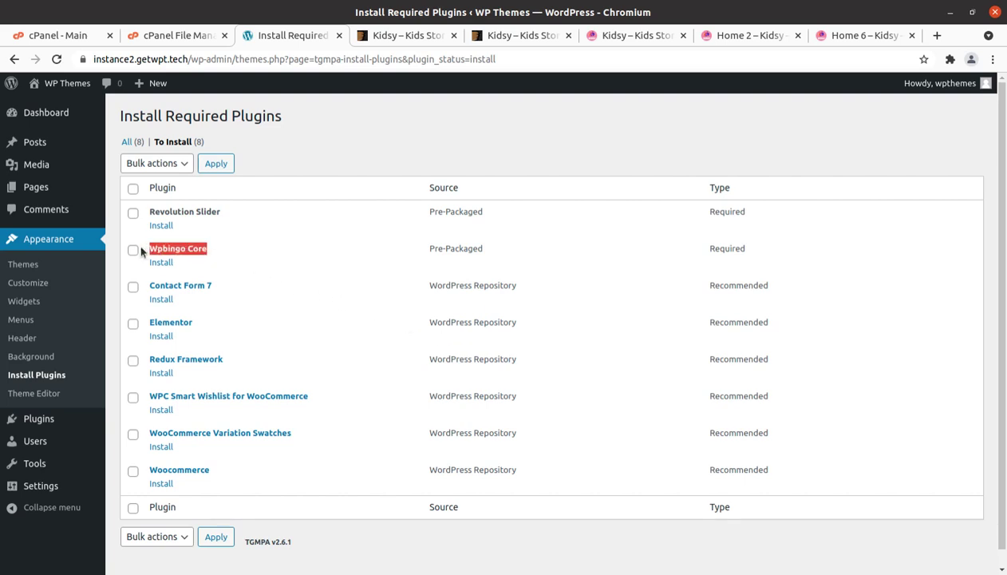
{"action": "left_click", "coordinate": [228, 249]}
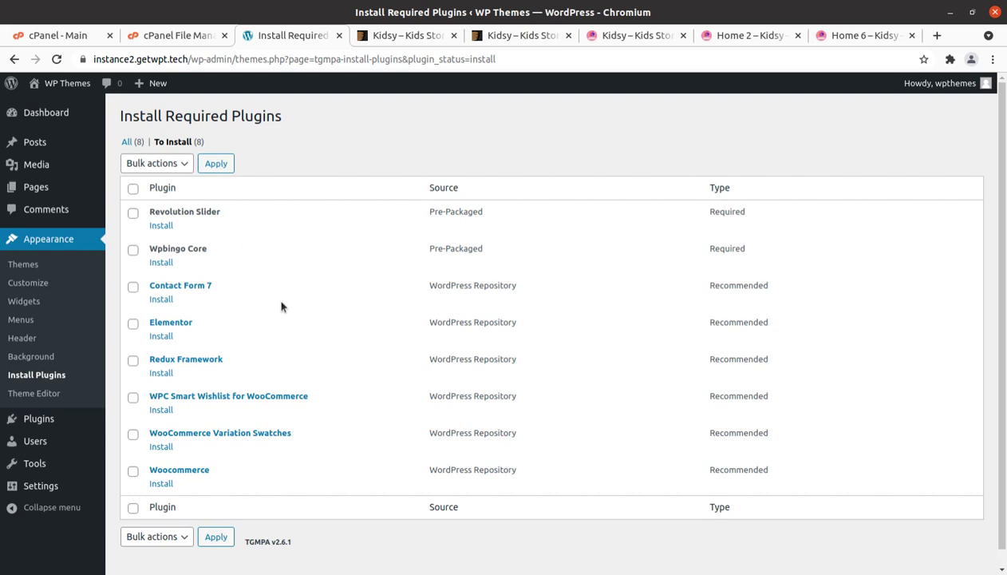
{"action": "left_click_drag", "start_coordinate": [196, 323], "coordinate": [148, 320]}
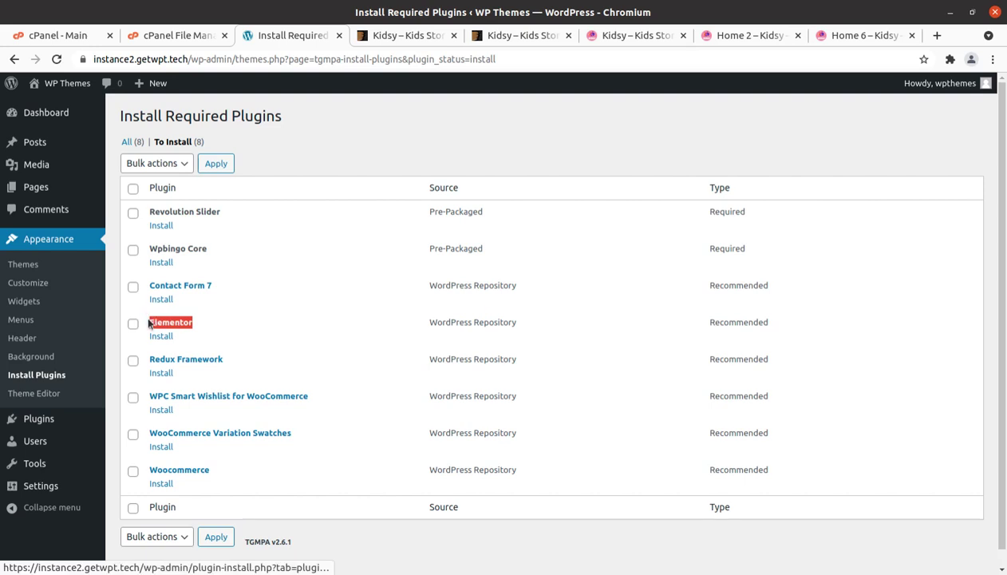
{"action": "left_click_drag", "start_coordinate": [233, 359], "coordinate": [149, 356]}
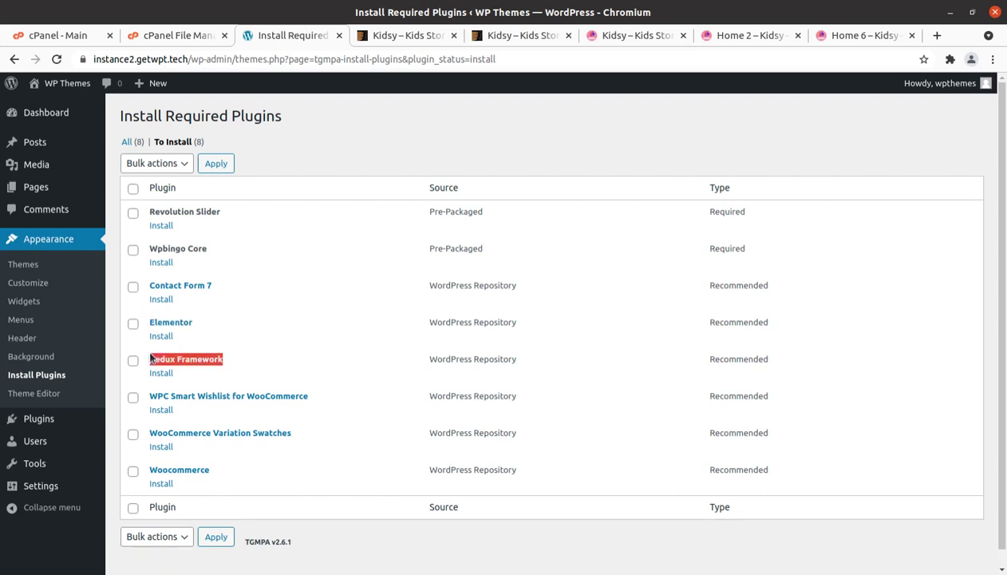
{"action": "left_click_drag", "start_coordinate": [194, 318], "coordinate": [158, 323]}
{"action": "left_click", "coordinate": [161, 324]}
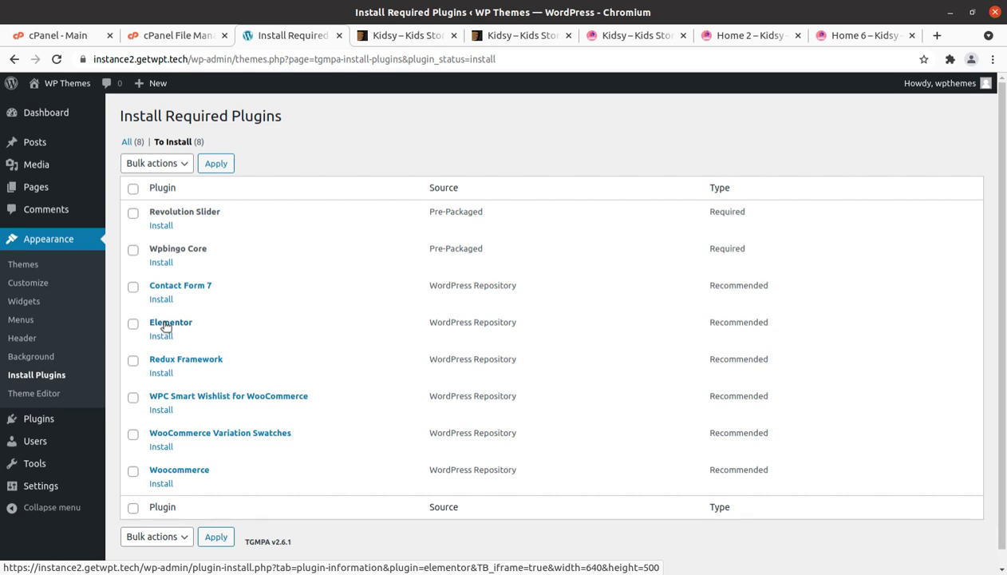
{"action": "left_click_drag", "start_coordinate": [227, 469], "coordinate": [149, 471]}
{"action": "left_click_drag", "start_coordinate": [299, 434], "coordinate": [144, 399]}
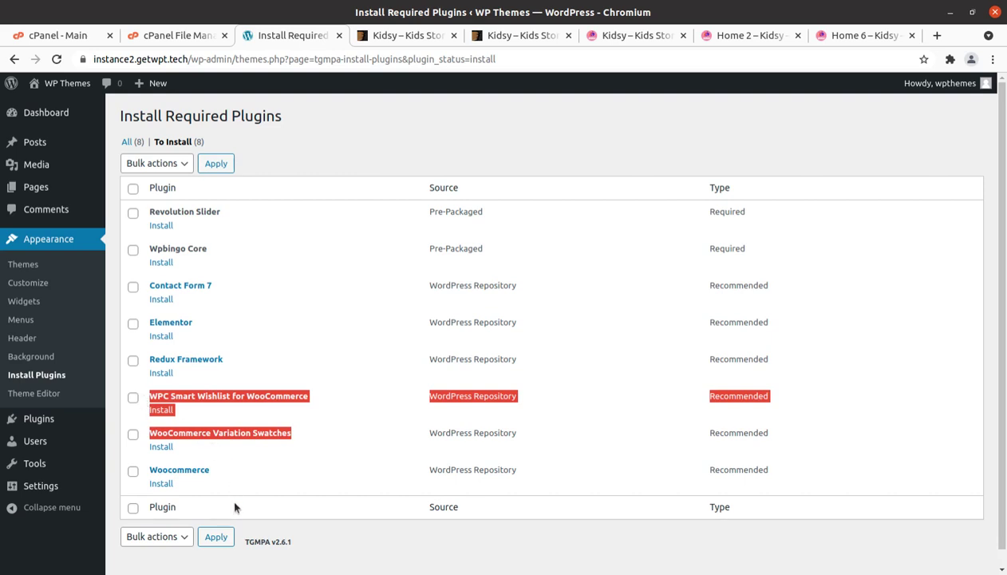
Install all the listed required and recommended plugins with one bulk action, and review the installation results.
{"action": "left_click_drag", "start_coordinate": [243, 356], "coordinate": [142, 363]}
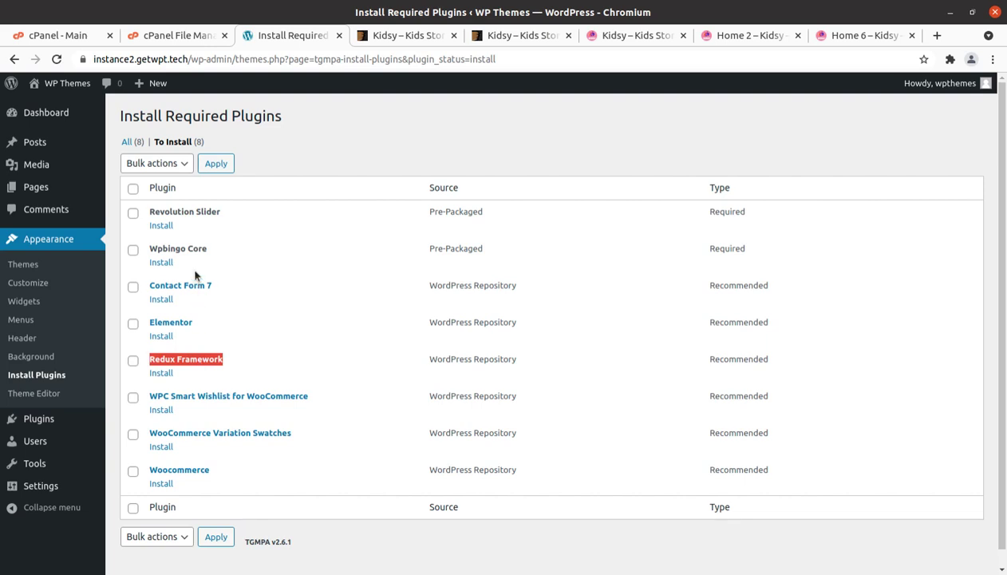
{"action": "left_click", "coordinate": [132, 189]}
{"action": "left_click", "coordinate": [281, 149]}
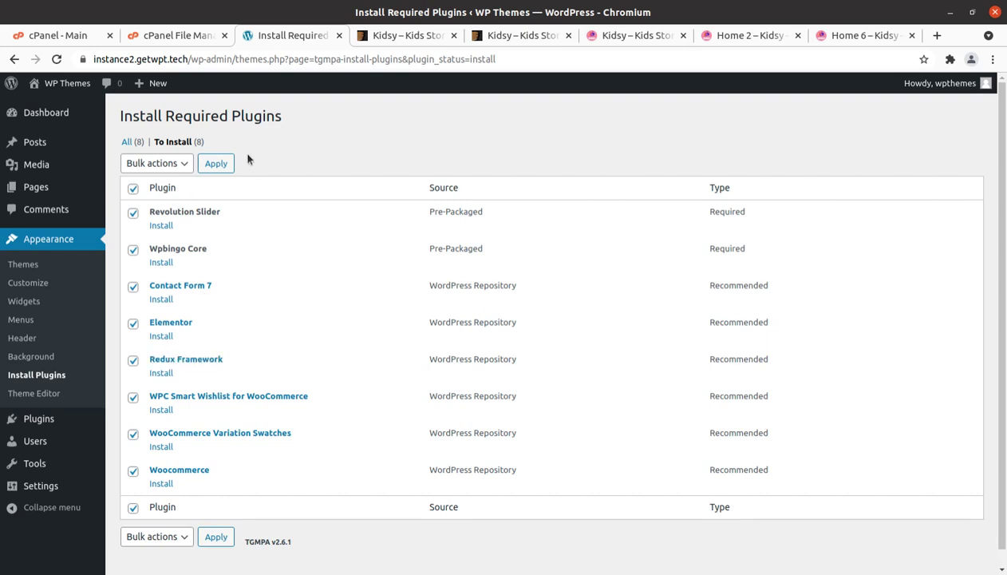
{"action": "left_click", "coordinate": [160, 163]}
{"action": "left_click", "coordinate": [158, 192]}
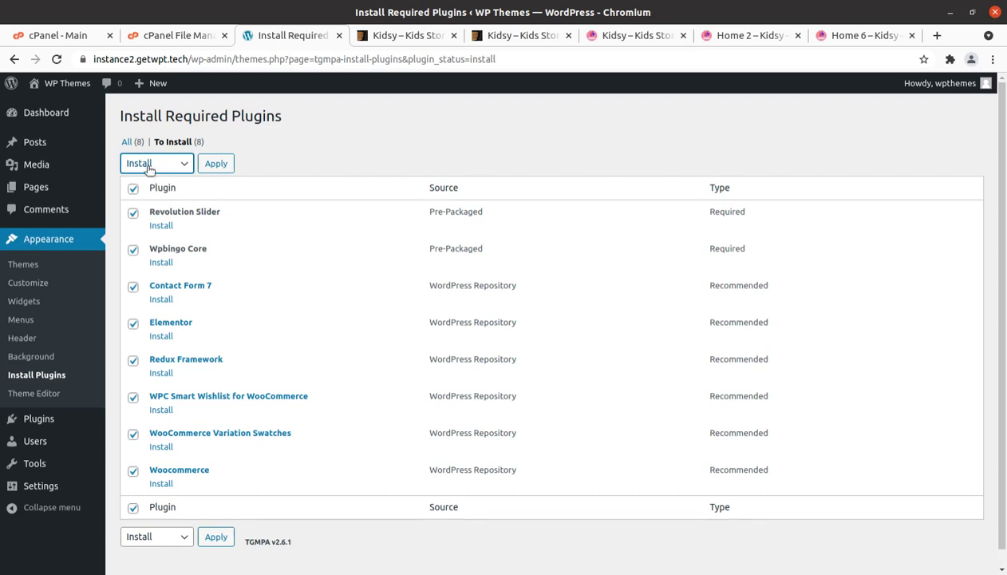
{"action": "left_click", "coordinate": [216, 164]}
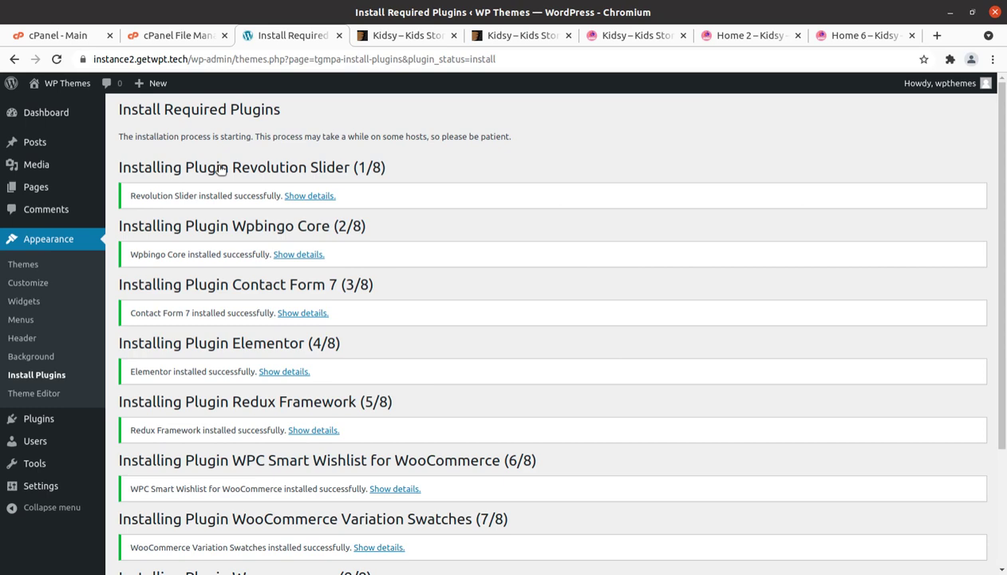
{"action": "scroll", "coordinate": [349, 291], "scroll_direction": "down", "scroll_amount": 3}
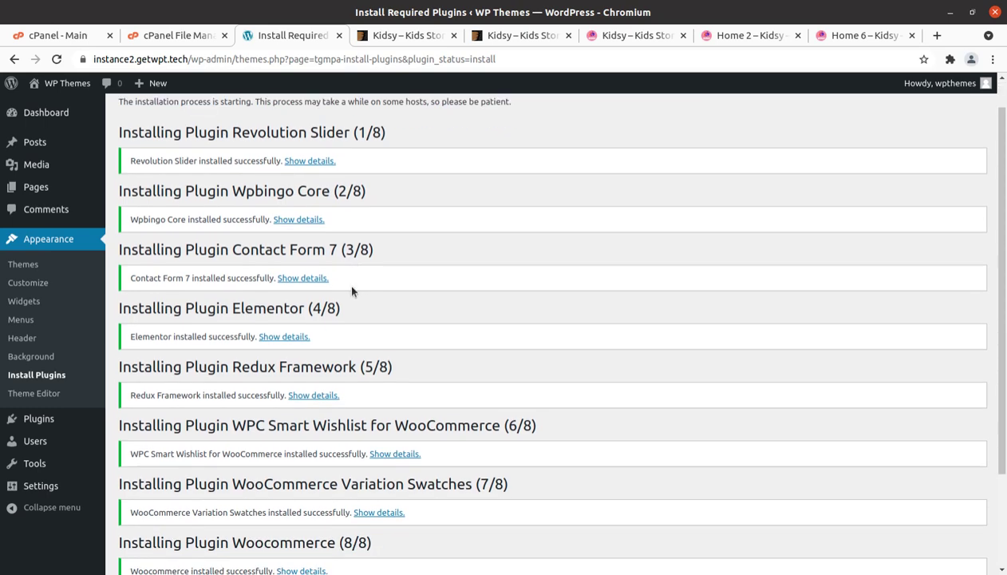
{"action": "scroll", "coordinate": [352, 290], "scroll_direction": "down", "scroll_amount": 1}
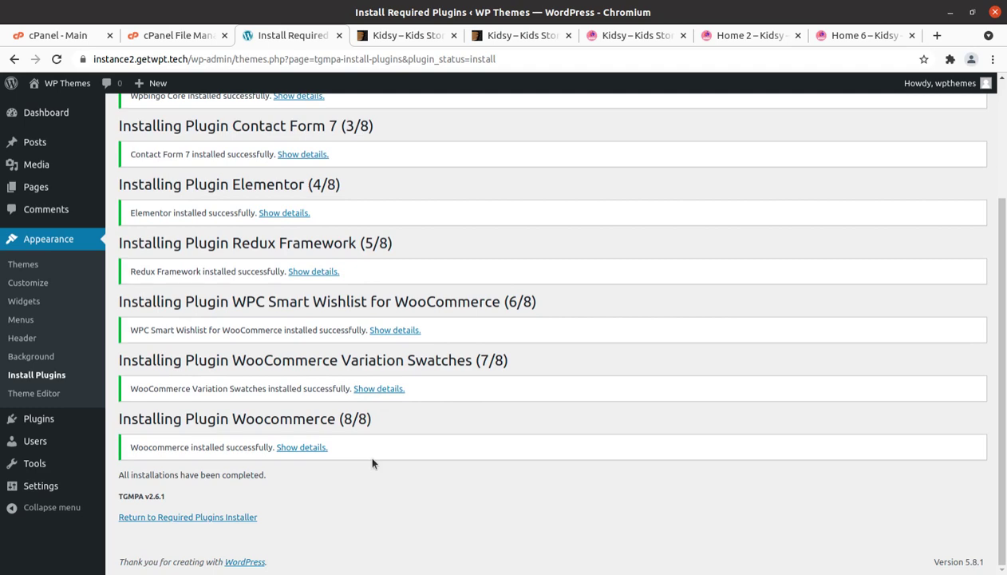
{"action": "scroll", "coordinate": [353, 494], "scroll_direction": "up", "scroll_amount": 3}
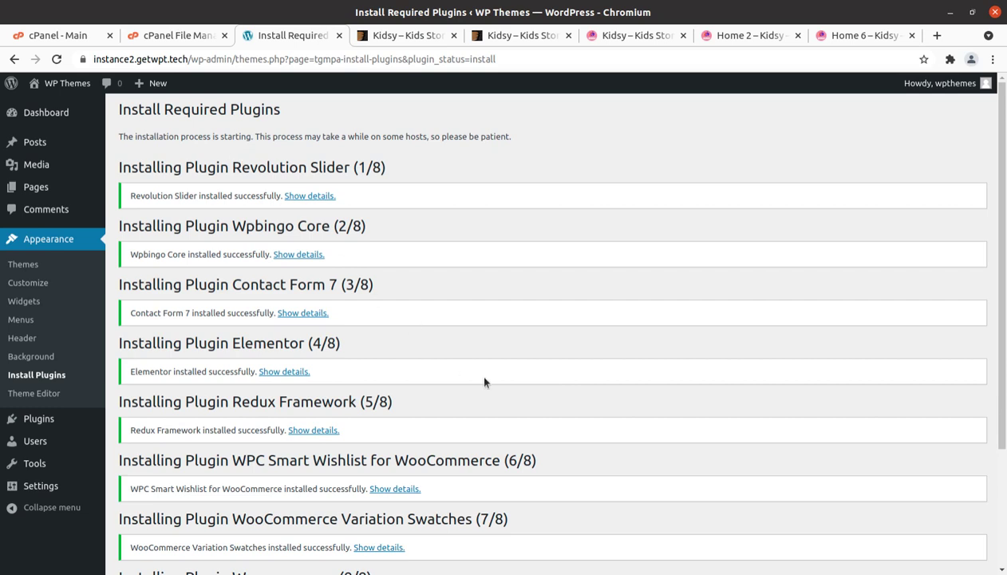
{"action": "scroll", "coordinate": [483, 381], "scroll_direction": "down", "scroll_amount": 3}
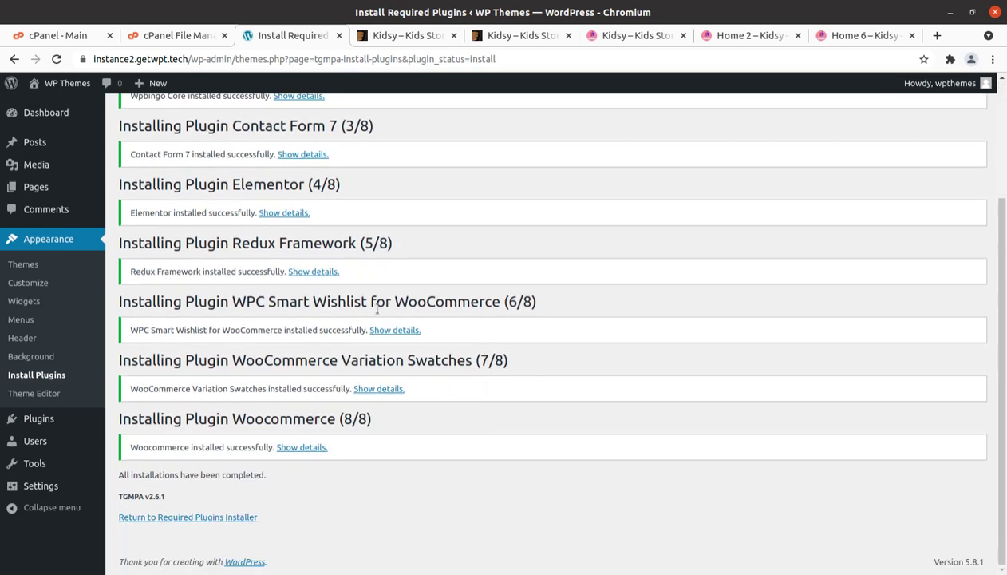
Return to the required plugins installer and bulk-activate all the installed plugins.
{"action": "left_click", "coordinate": [213, 519]}
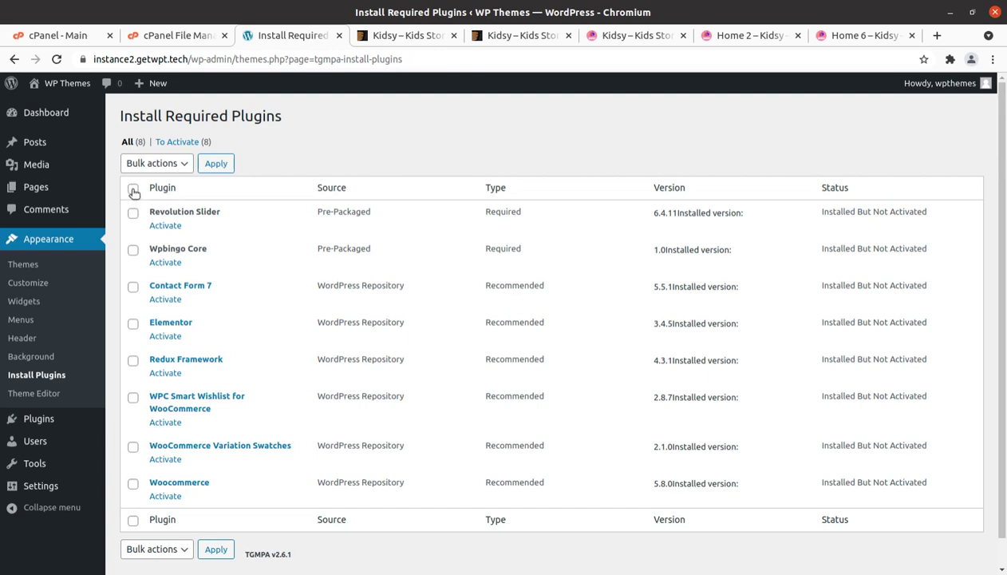
{"action": "left_click", "coordinate": [133, 188]}
{"action": "left_click", "coordinate": [167, 163]}
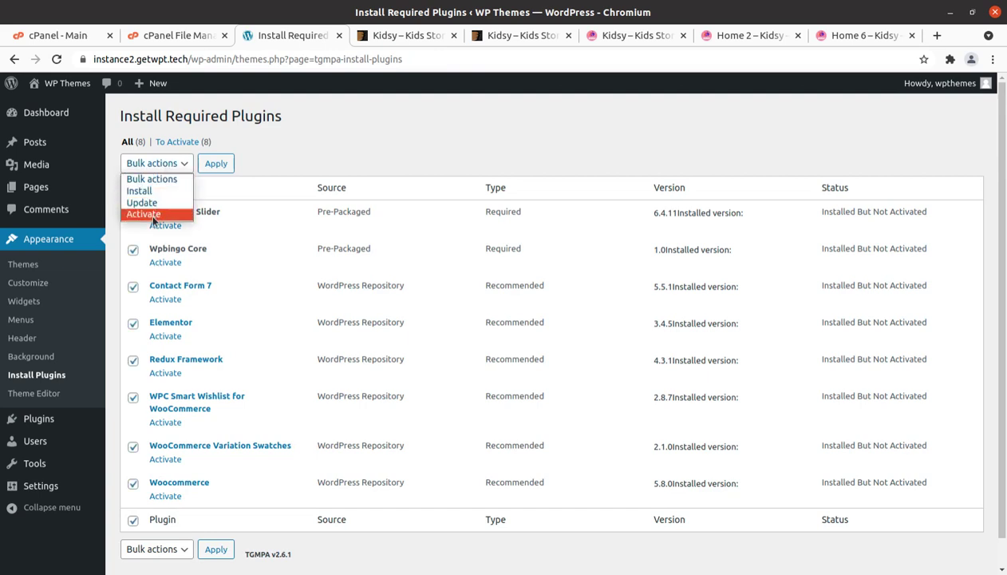
{"action": "left_click", "coordinate": [152, 214]}
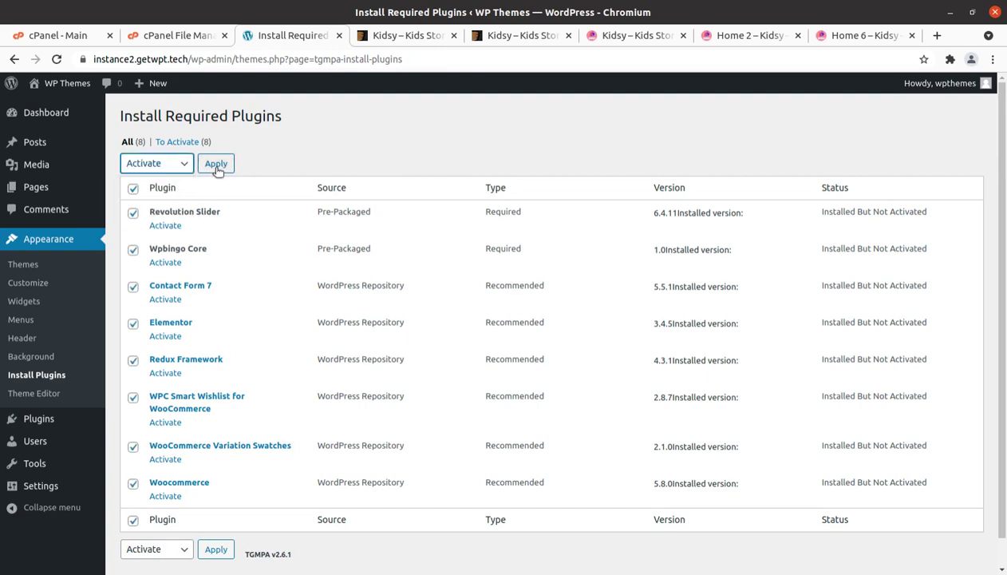
{"action": "left_click", "coordinate": [216, 165]}
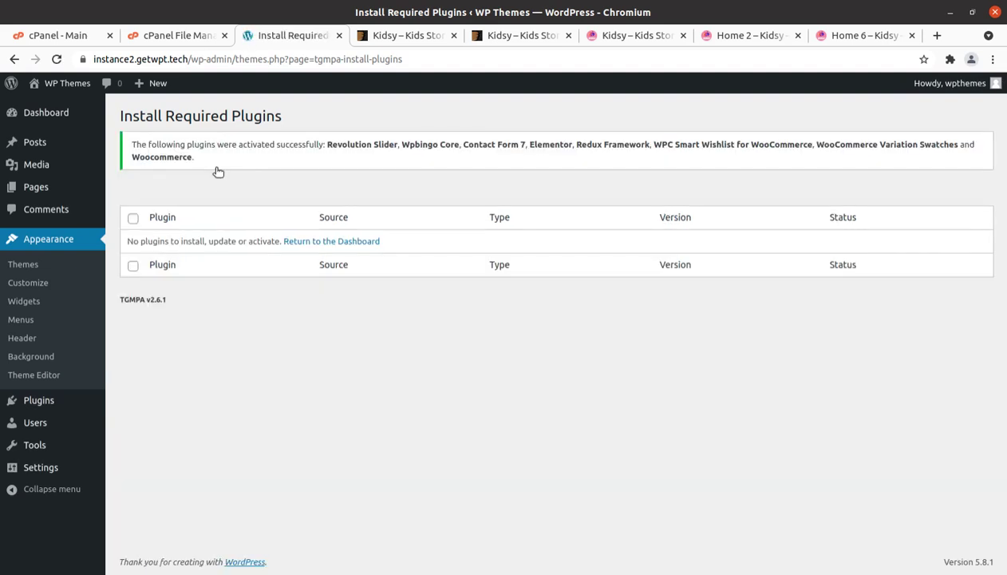
Open the dashboard to reach the WooCommerce setup wizard, fill in the first address line and choose India — Andhra Pradesh as the country/region.
{"action": "mouse_move", "coordinate": [45, 118]}
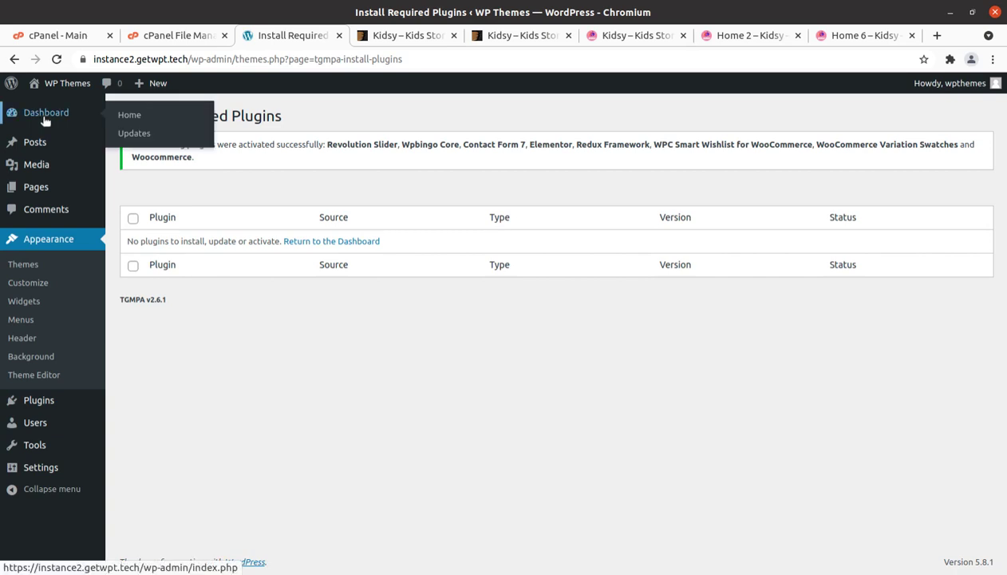
{"action": "left_click", "coordinate": [46, 120]}
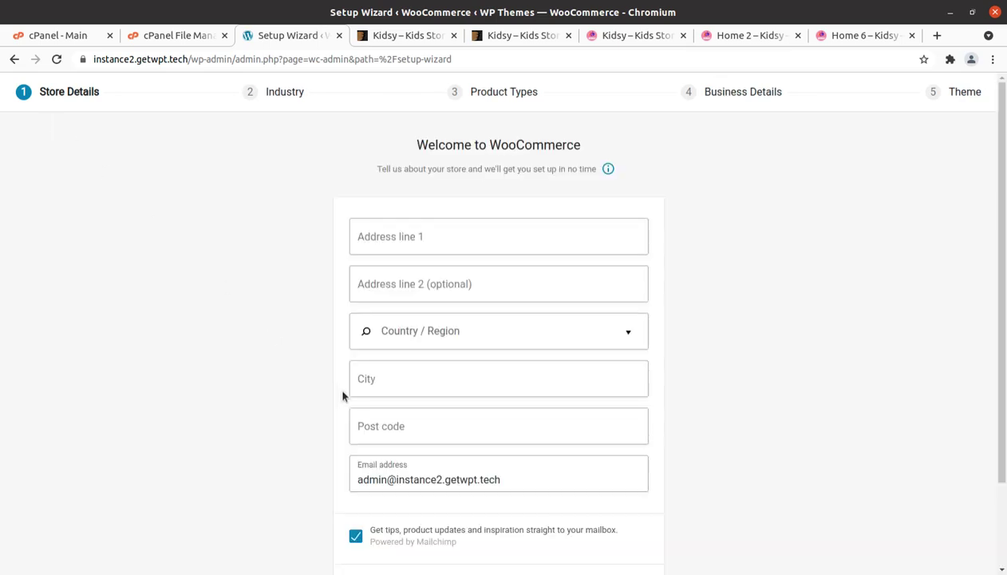
{"action": "left_click", "coordinate": [403, 234]}
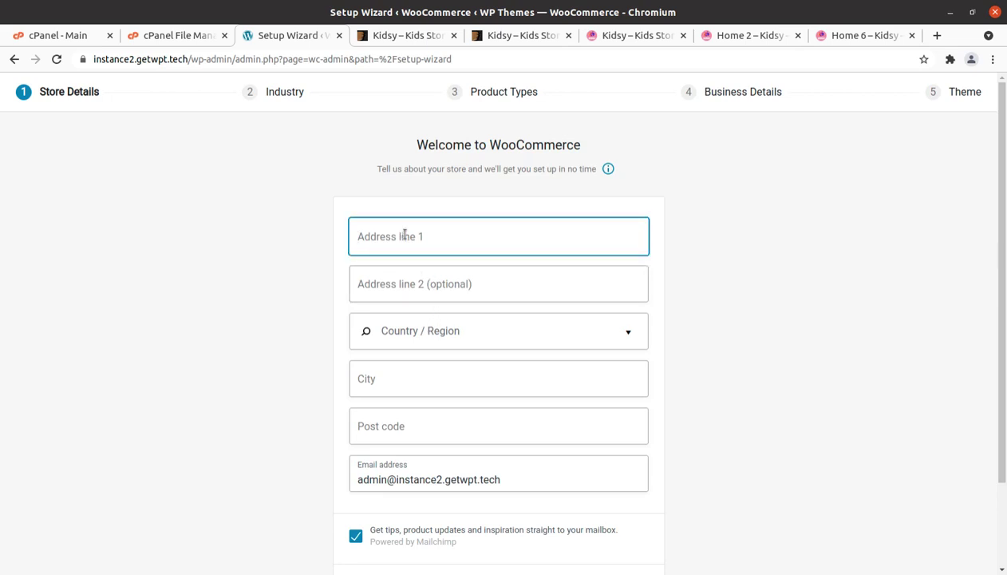
{"action": "type", "text": "address"}
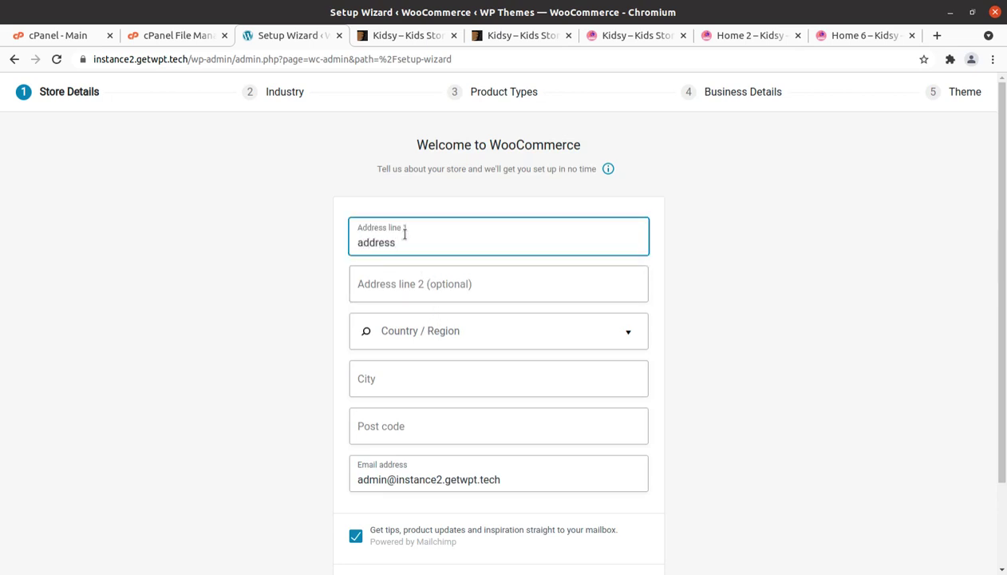
{"action": "key", "text": "Tab"}
{"action": "key", "text": "Tab"}
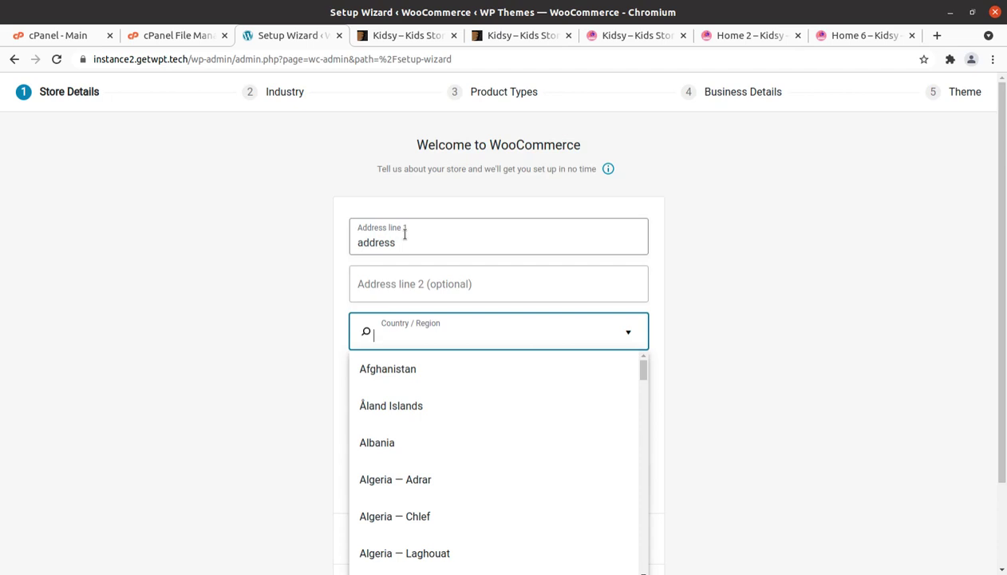
{"action": "type", "text": "india"}
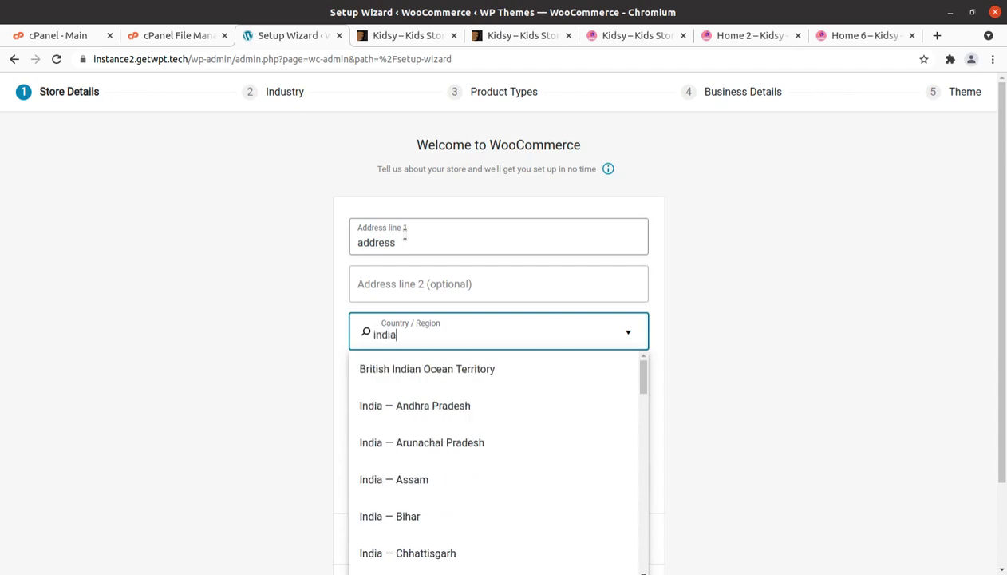
{"action": "left_click", "coordinate": [418, 407]}
Fill in the store's city and post code, submit the store details and decline usage tracking.
{"action": "left_click", "coordinate": [400, 384]}
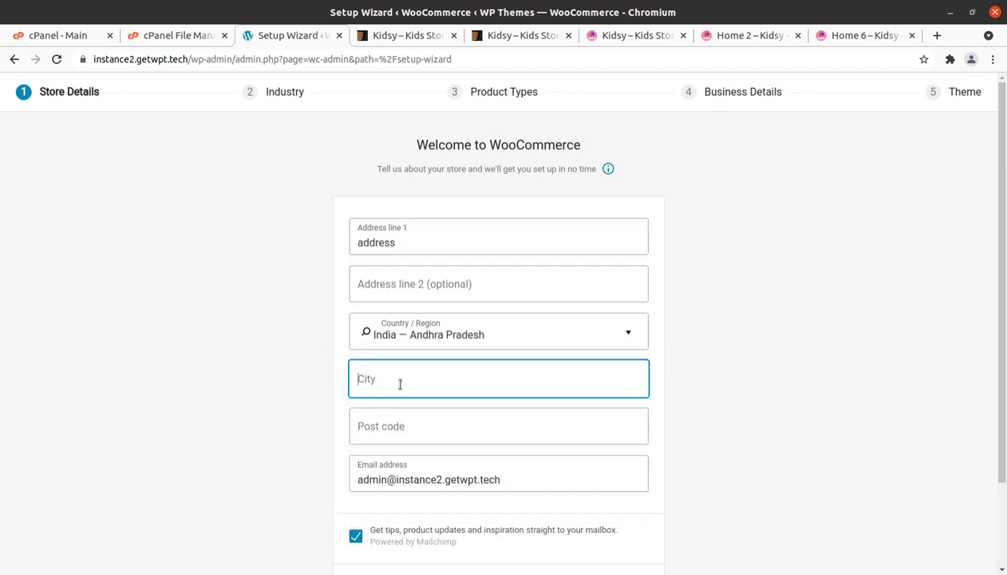
{"action": "type", "text": "new city"}
{"action": "key", "text": "Tab"}
{"action": "type", "text": "1234"}
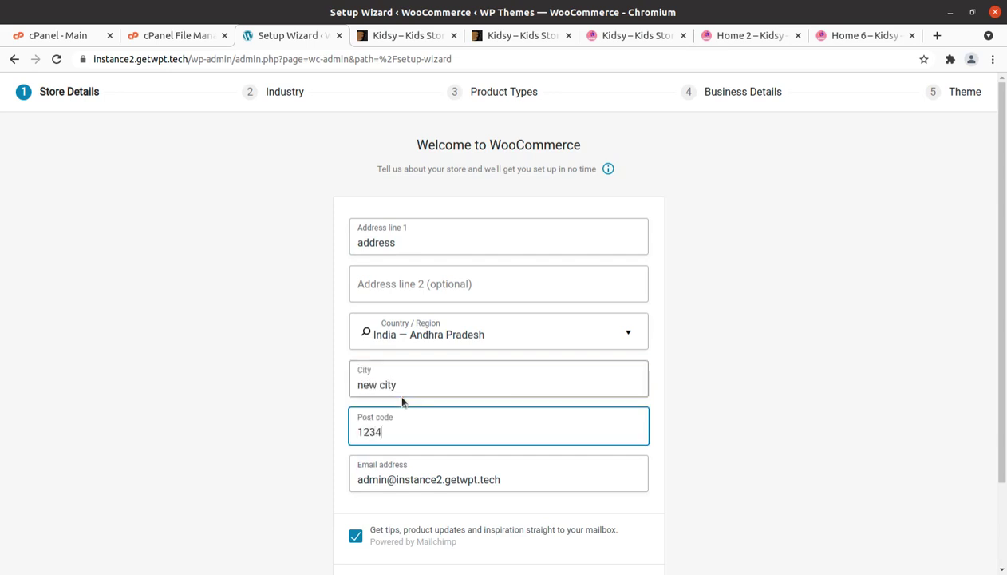
{"action": "type", "text": "56"}
{"action": "scroll", "coordinate": [421, 432], "scroll_direction": "down", "scroll_amount": 3}
{"action": "left_click", "coordinate": [492, 485]}
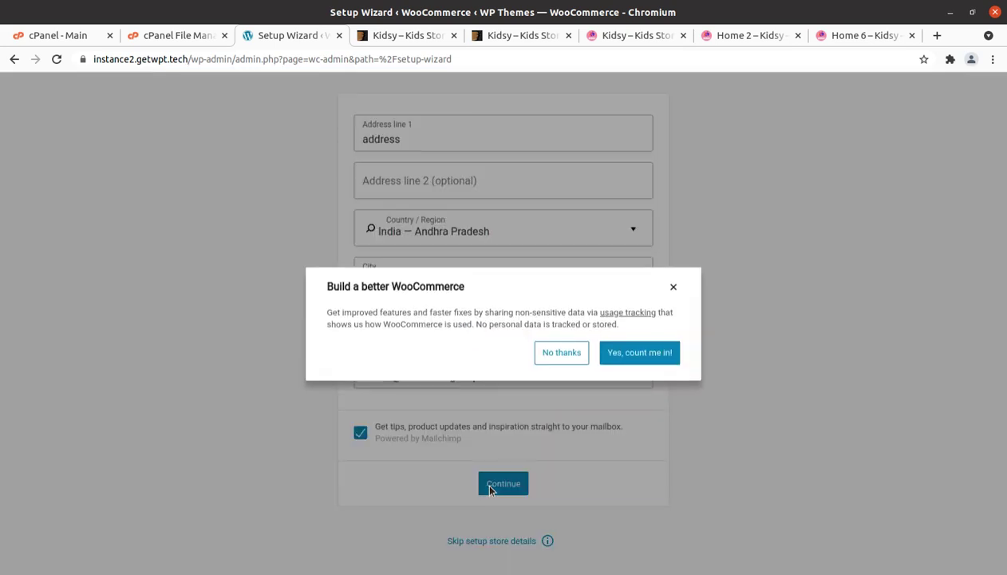
{"action": "left_click", "coordinate": [558, 355]}
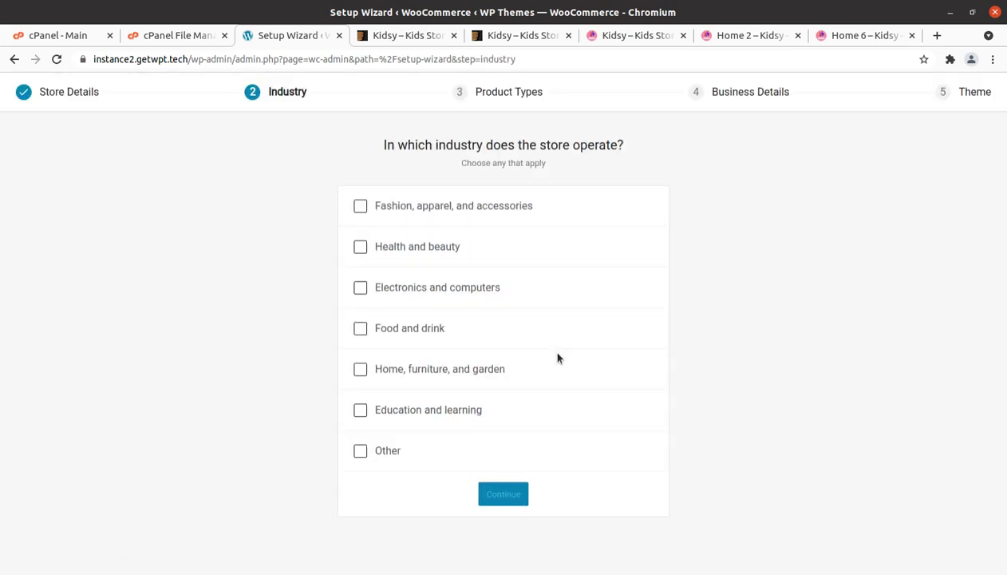
Choose health and beauty, electronics and computers, and fashion as the store's industries, and accept physical products as the product type.
{"action": "left_click", "coordinate": [360, 247]}
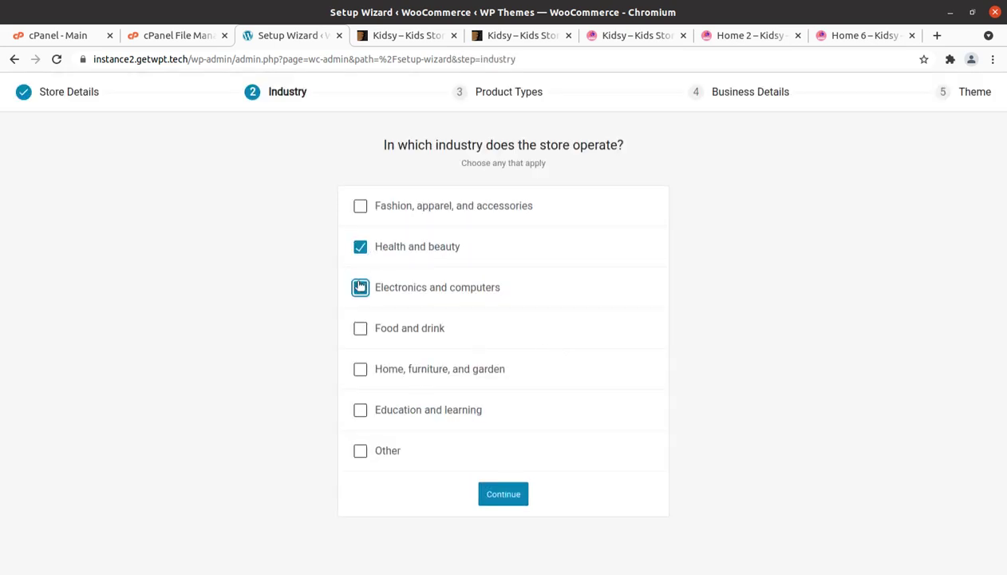
{"action": "left_click", "coordinate": [360, 286]}
{"action": "left_click", "coordinate": [360, 206]}
{"action": "left_click", "coordinate": [501, 502]}
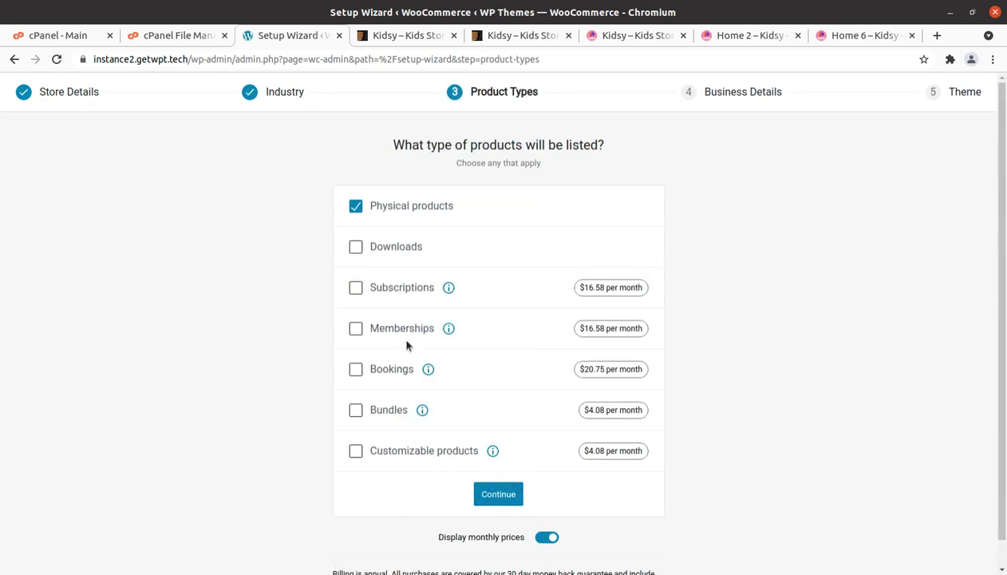
{"action": "left_click", "coordinate": [497, 495]}
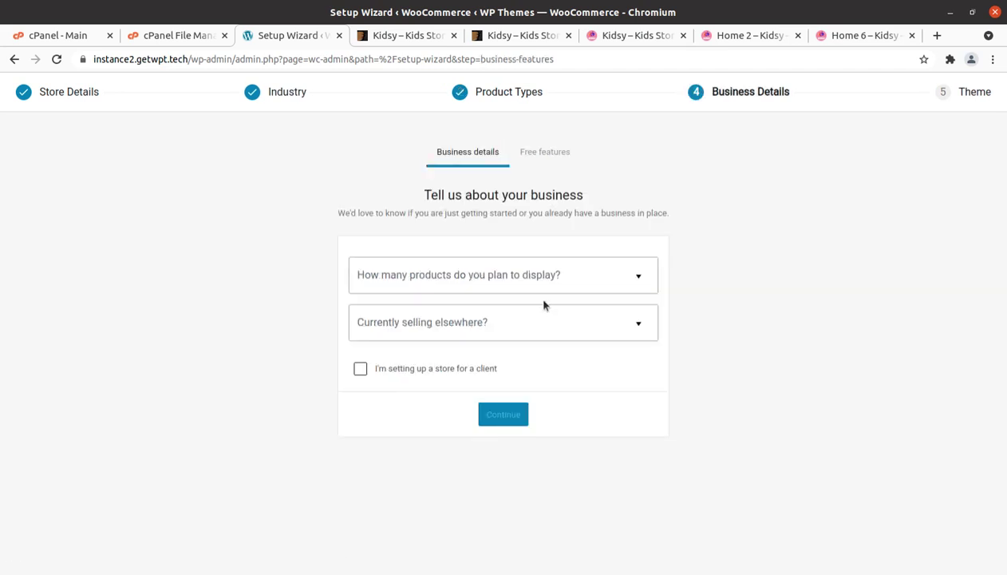
Set the planned number of products to 101 - 1,000 and answer No to currently selling elsewhere.
{"action": "left_click", "coordinate": [561, 274]}
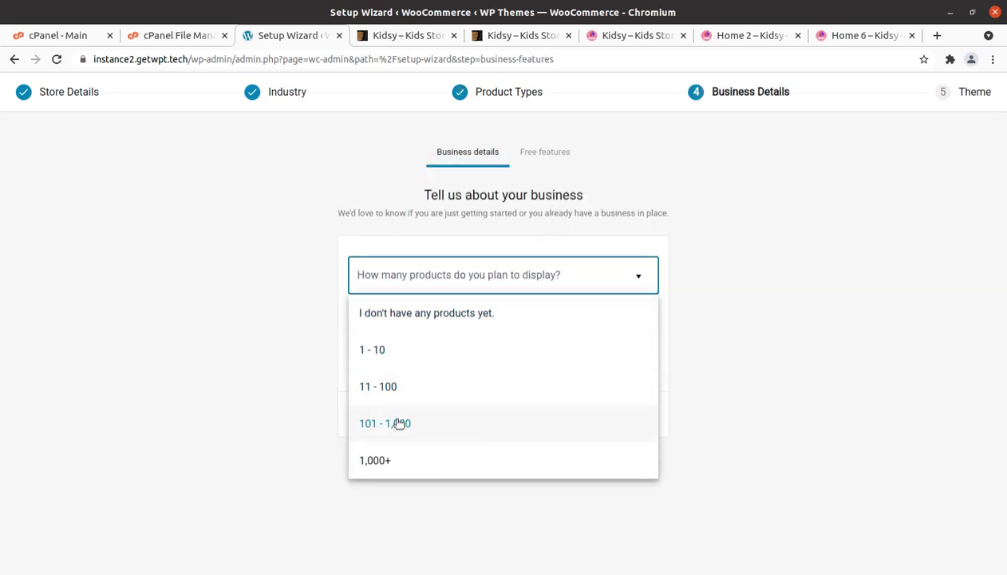
{"action": "left_click", "coordinate": [395, 428]}
{"action": "left_click", "coordinate": [498, 327]}
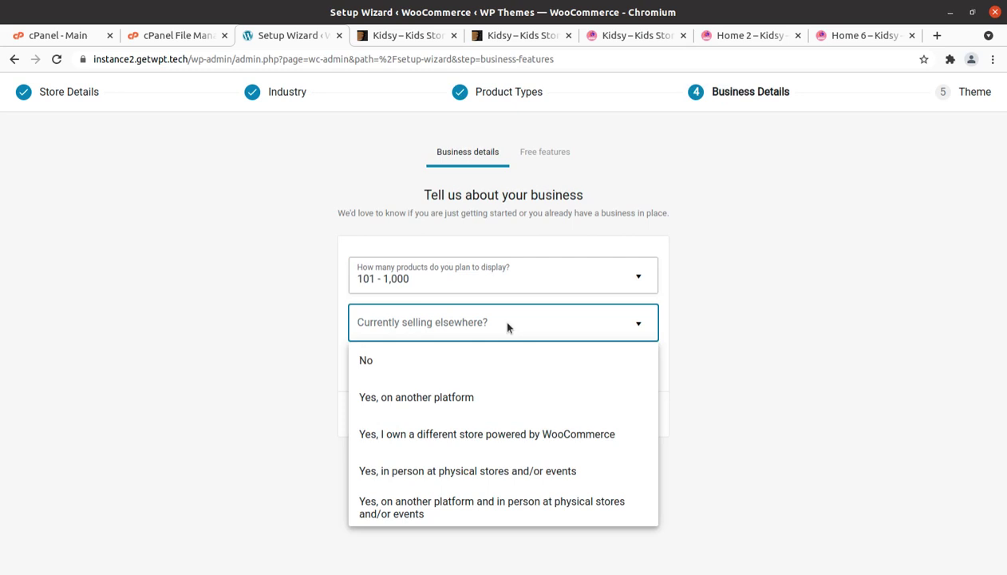
{"action": "left_click", "coordinate": [443, 373]}
Opt out of the recommended business features, continue with the active Kidsy theme and dismiss the WooCommerce welcome message.
{"action": "left_click", "coordinate": [538, 153]}
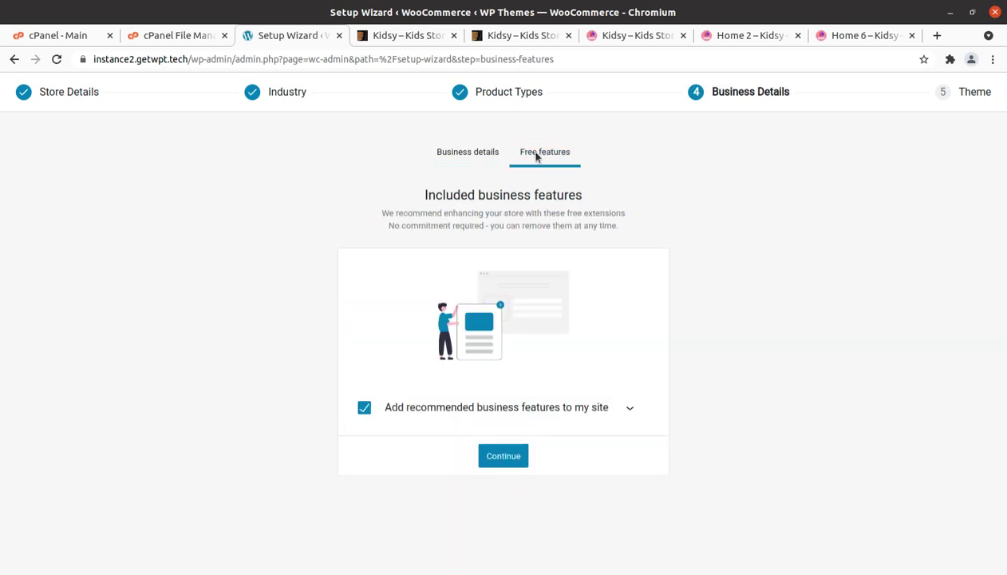
{"action": "left_click", "coordinate": [363, 411]}
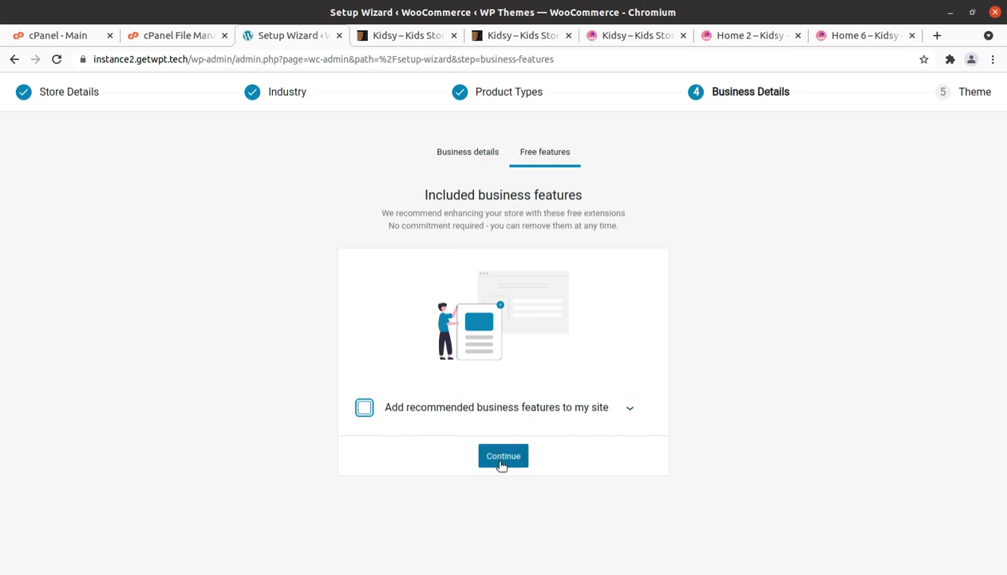
{"action": "left_click", "coordinate": [501, 463]}
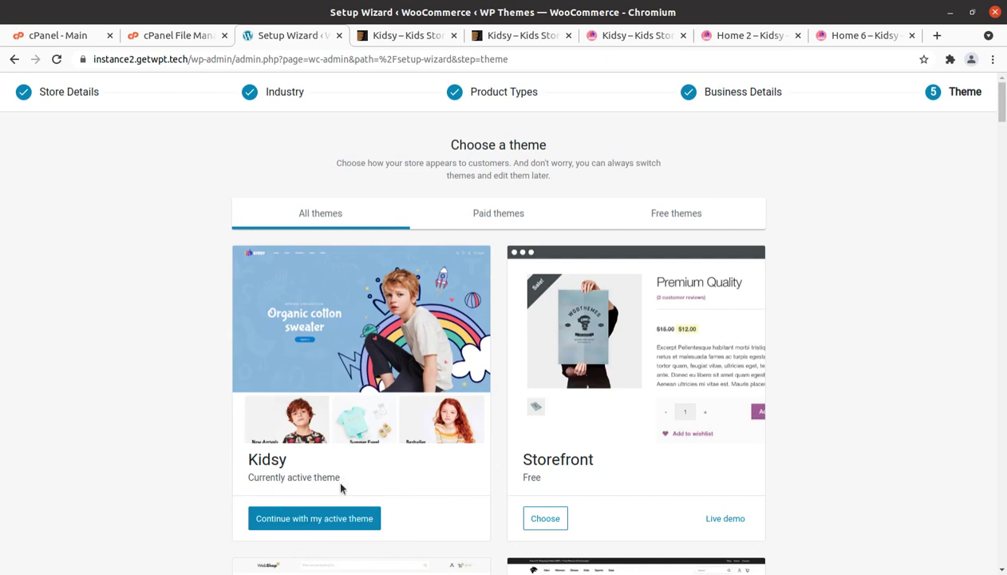
{"action": "left_click", "coordinate": [323, 519]}
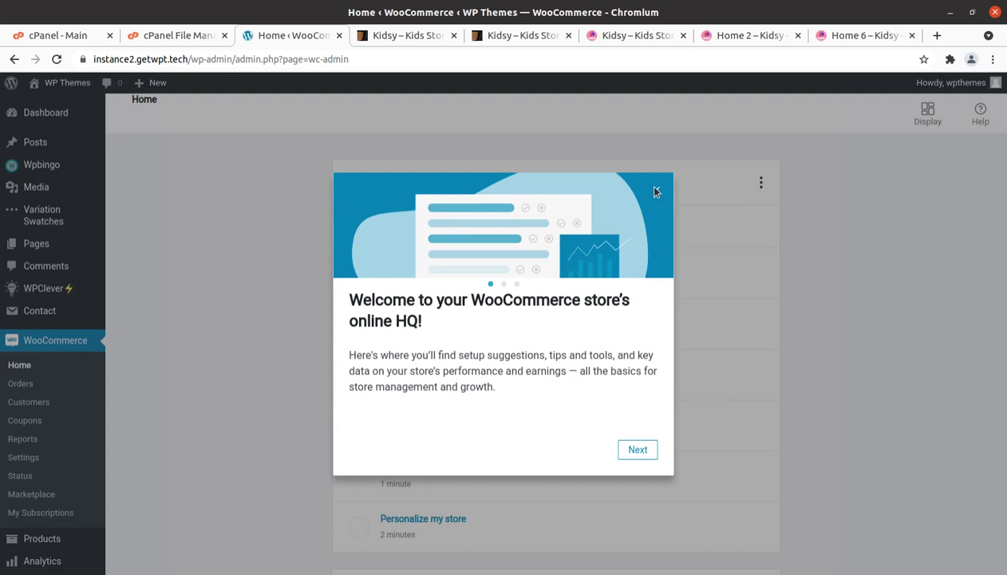
{"action": "left_click", "coordinate": [656, 189]}
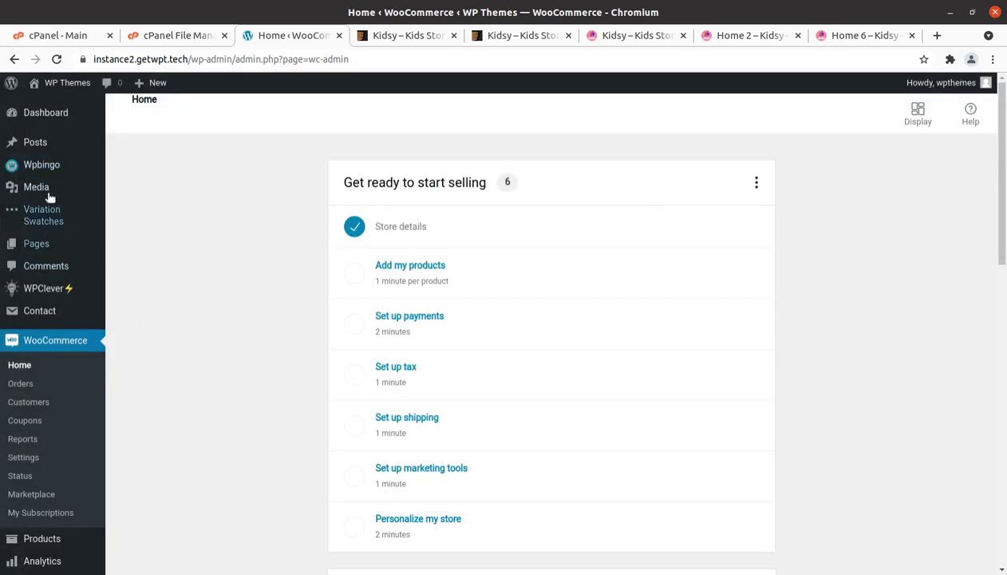
Open the site's front end in a new tab and examine the homepage under the Kidsy theme.
{"action": "mouse_move", "coordinate": [28, 84]}
{"action": "middle_click", "coordinate": [43, 109]}
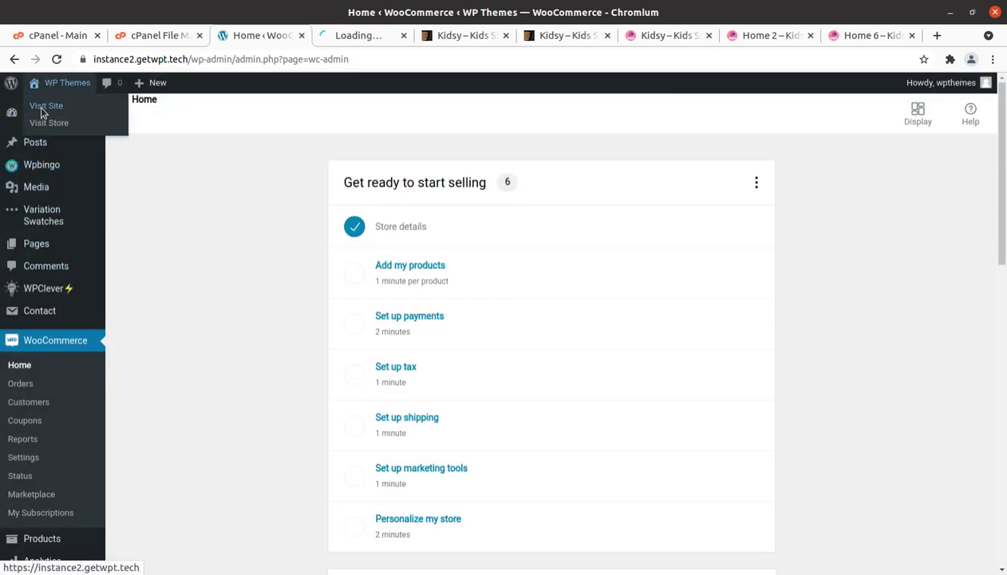
{"action": "left_click", "coordinate": [351, 36]}
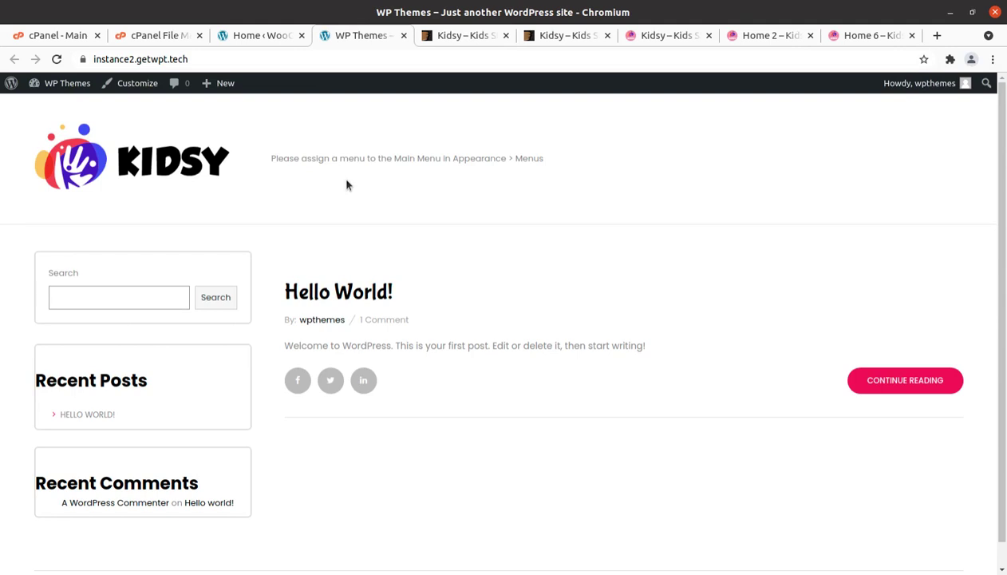
{"action": "scroll", "coordinate": [562, 387], "scroll_direction": "down", "scroll_amount": 1}
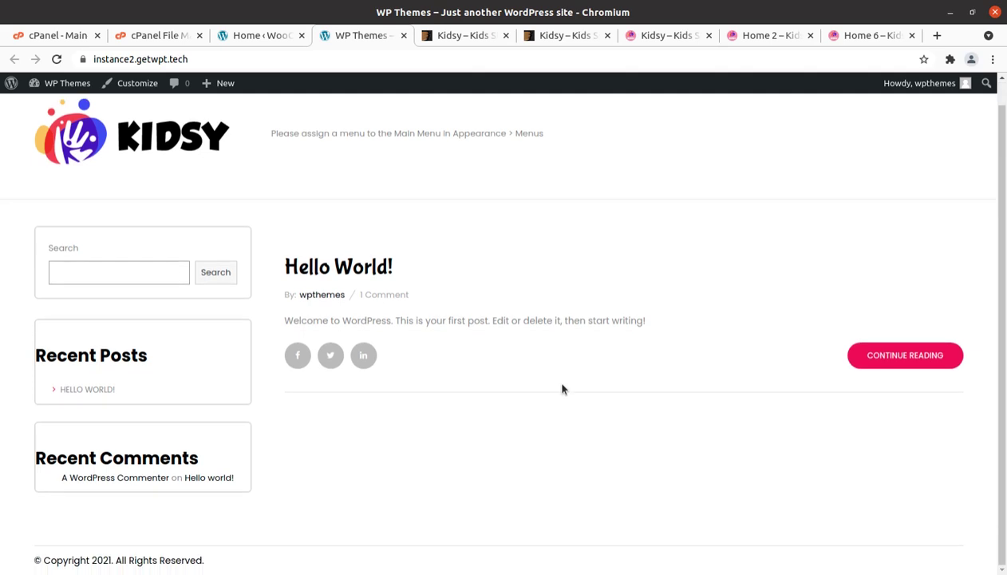
Look over the Kidsy demo's main, Home 2 and Home 6 pages and compare them with the site's own homepage.
{"action": "scroll", "coordinate": [562, 389], "scroll_direction": "up", "scroll_amount": 1}
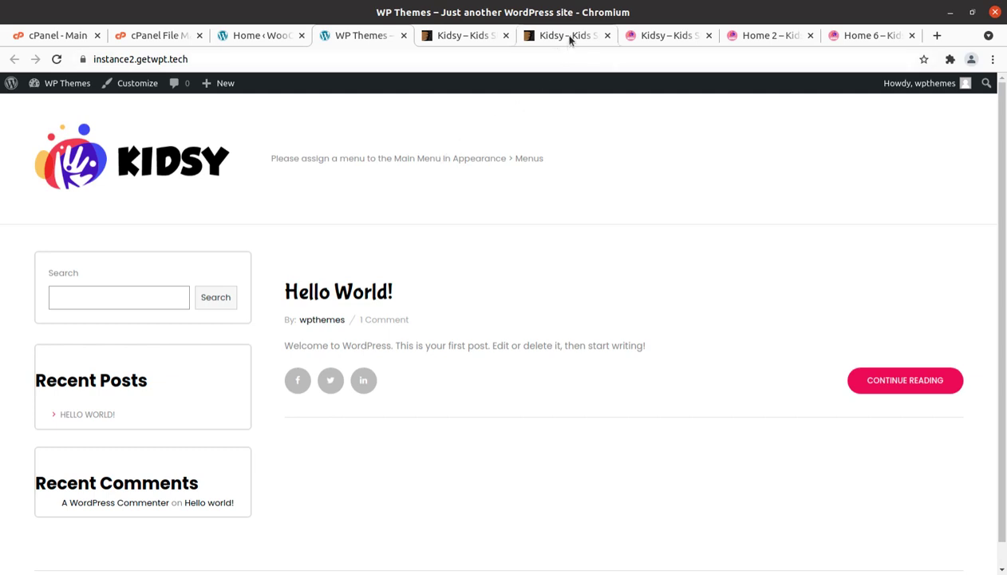
{"action": "left_click", "coordinate": [667, 37]}
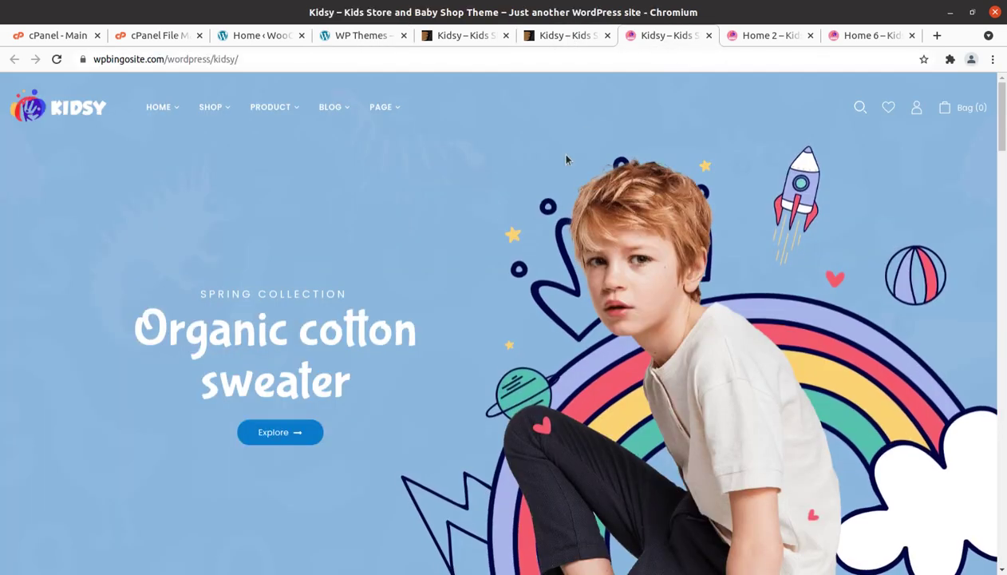
{"action": "scroll", "coordinate": [574, 215], "scroll_direction": "down", "scroll_amount": 5}
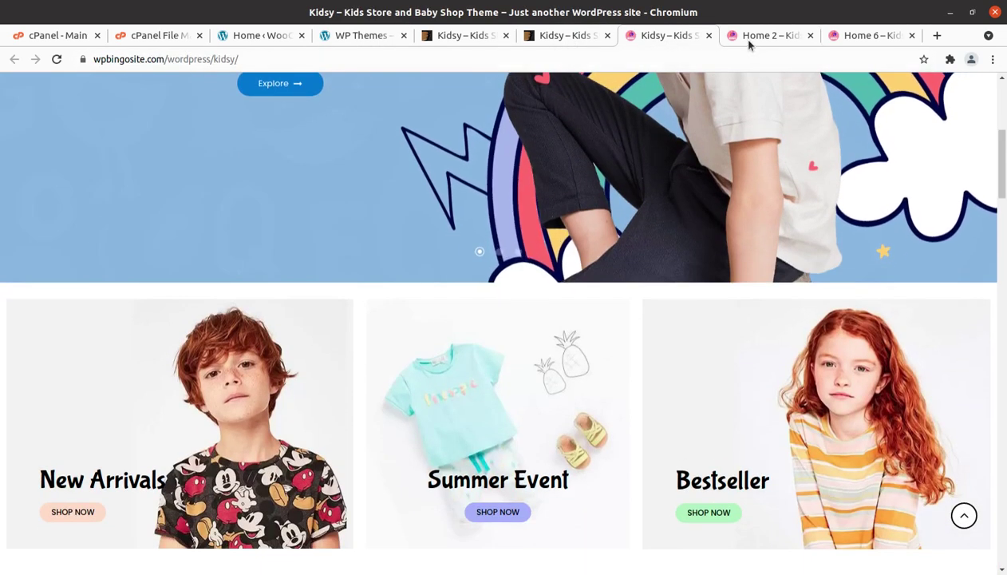
{"action": "left_click", "coordinate": [750, 40]}
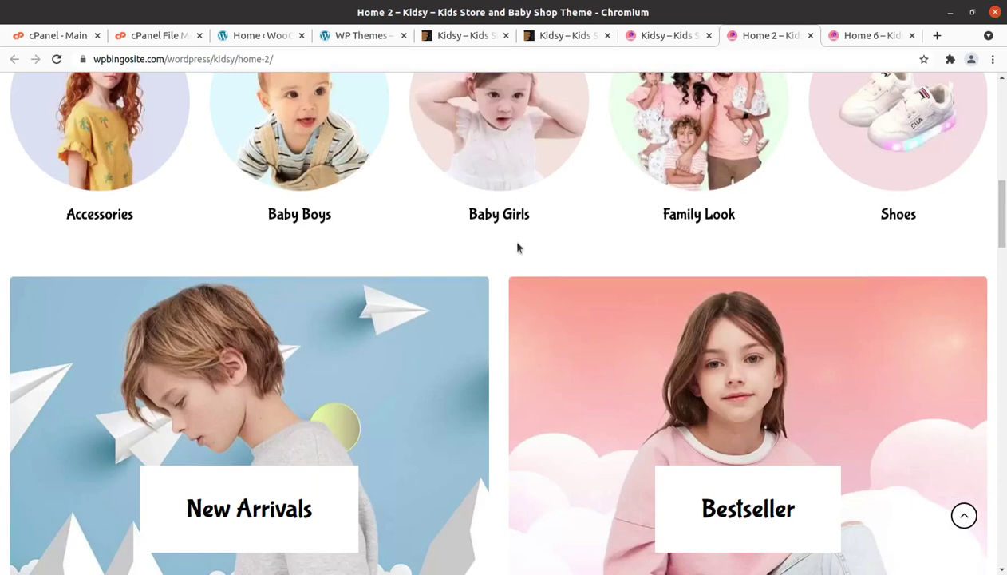
{"action": "scroll", "coordinate": [517, 247], "scroll_direction": "up", "scroll_amount": 3}
{"action": "left_click", "coordinate": [847, 36]}
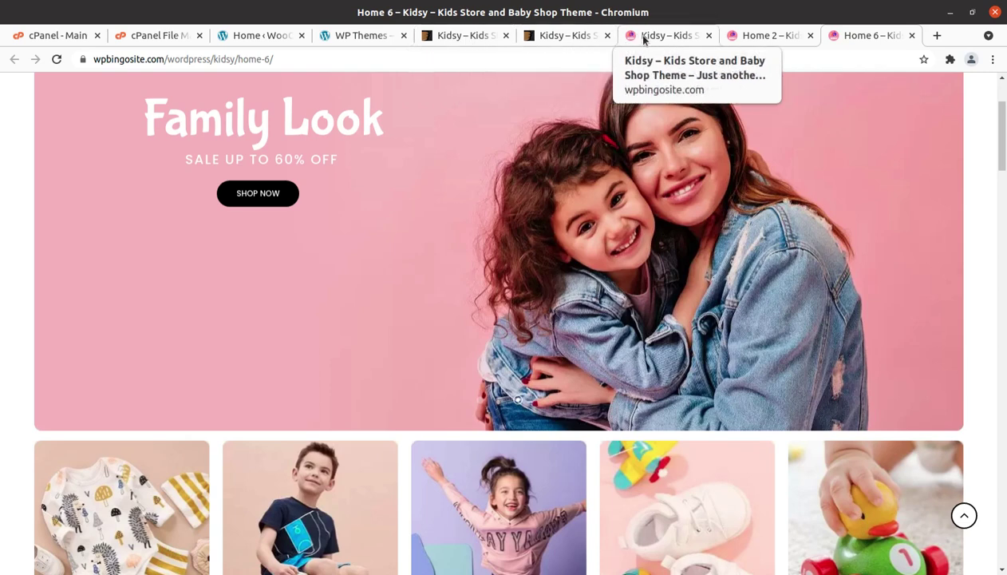
{"action": "scroll", "coordinate": [344, 288], "scroll_direction": "down", "scroll_amount": 2}
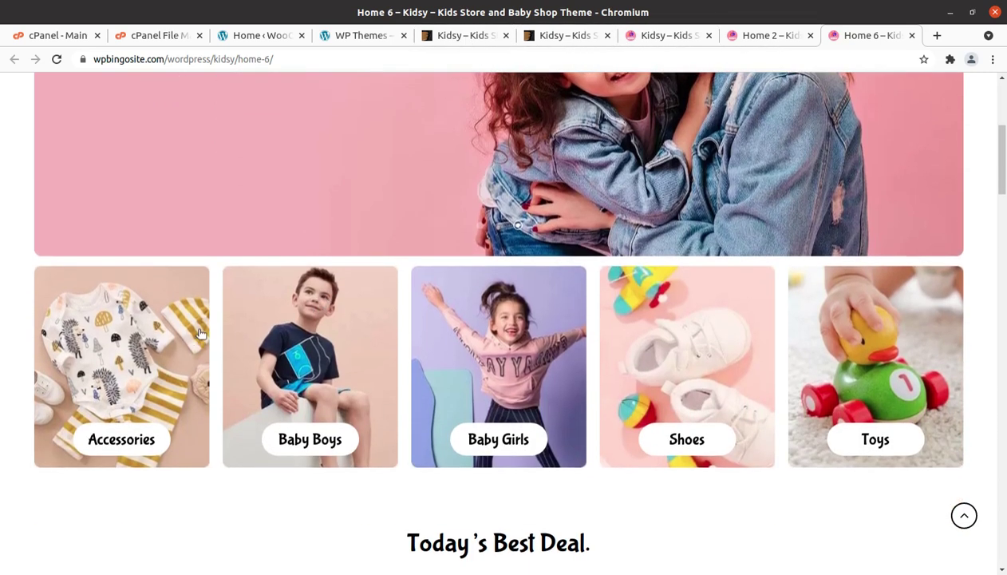
{"action": "scroll", "coordinate": [519, 159], "scroll_direction": "up", "scroll_amount": 2}
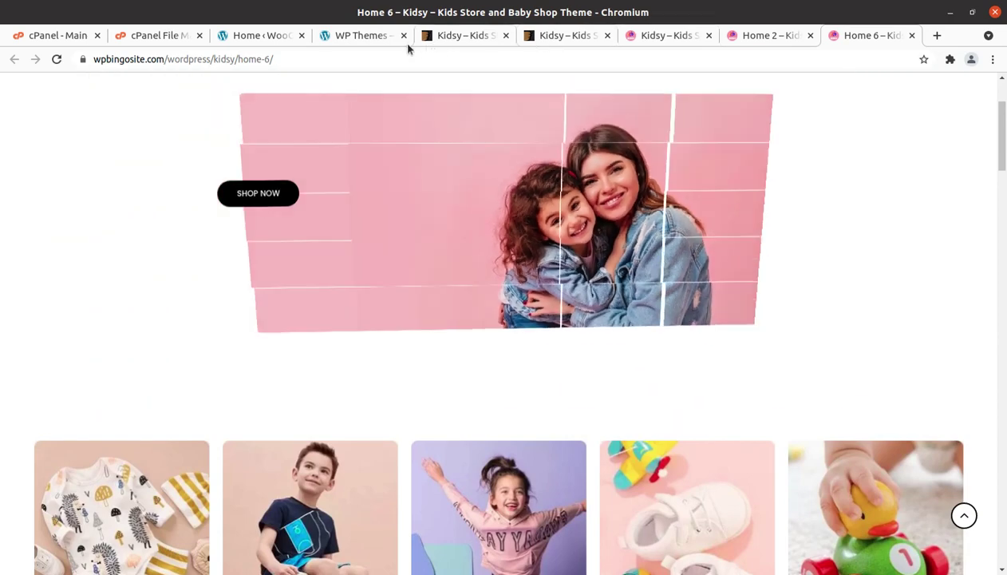
{"action": "left_click", "coordinate": [363, 36]}
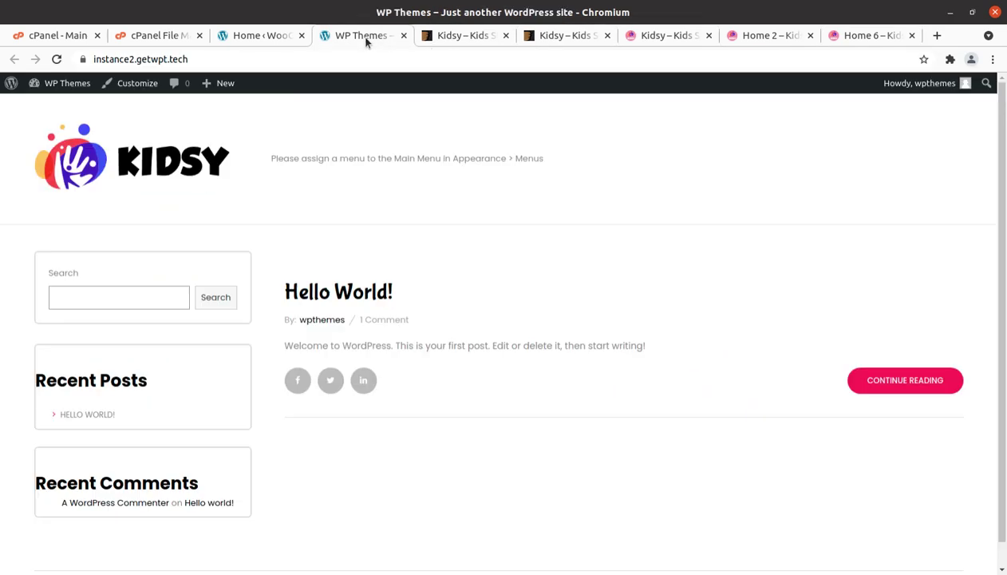
Return to the WordPress admin, look through the sections added by the theme and its plugins, and open the Dashboard.
{"action": "left_click", "coordinate": [257, 36]}
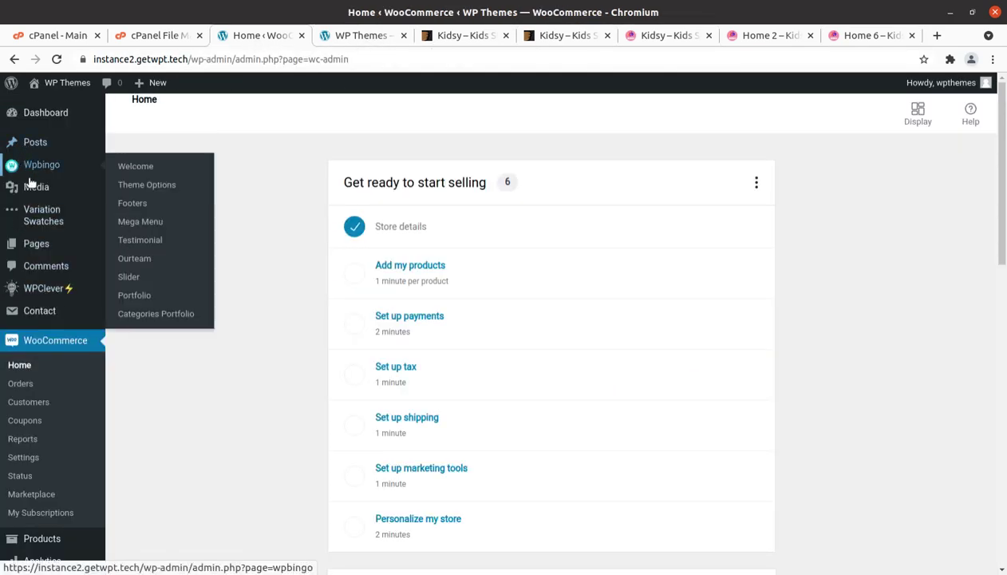
{"action": "scroll", "coordinate": [48, 435], "scroll_direction": "down", "scroll_amount": 3}
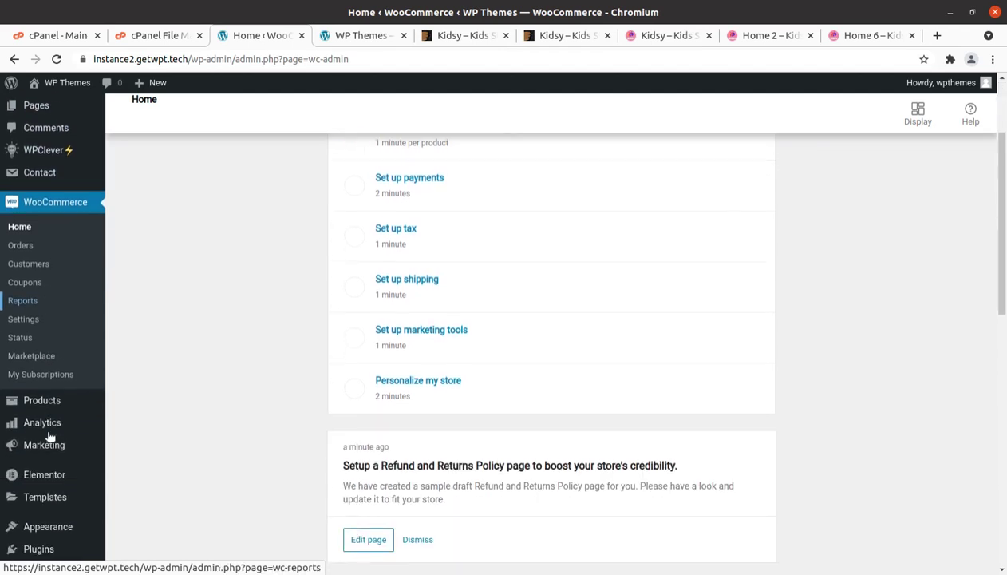
{"action": "scroll", "coordinate": [42, 440], "scroll_direction": "down", "scroll_amount": 4}
{"action": "scroll", "coordinate": [47, 335], "scroll_direction": "up", "scroll_amount": 2}
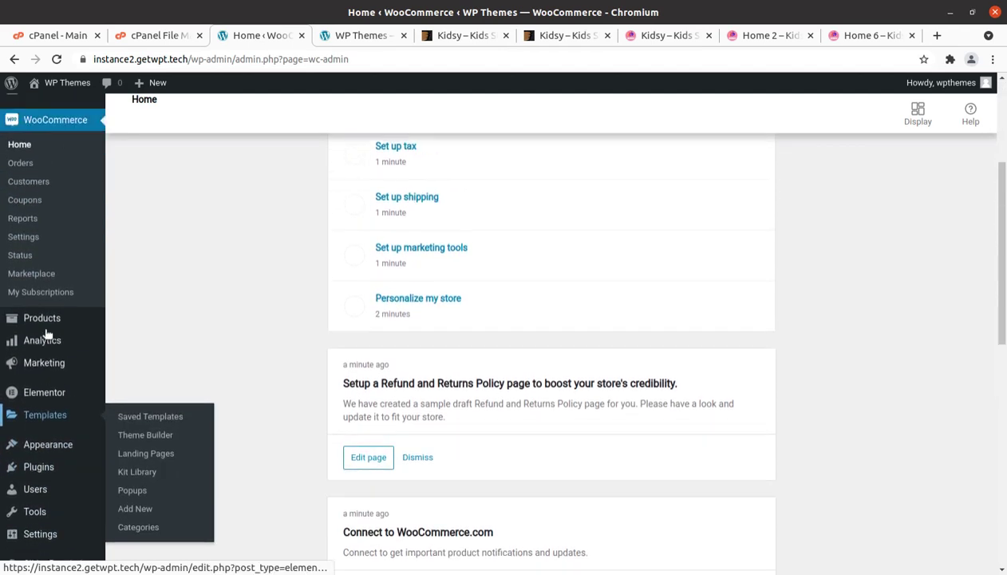
{"action": "scroll", "coordinate": [66, 241], "scroll_direction": "up", "scroll_amount": 5}
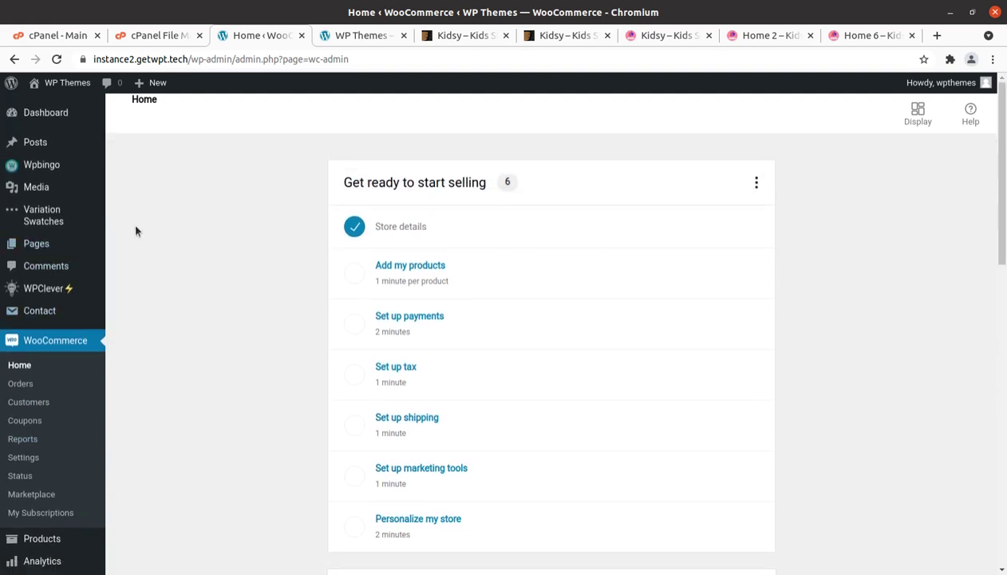
{"action": "scroll", "coordinate": [37, 360], "scroll_direction": "down", "scroll_amount": 3}
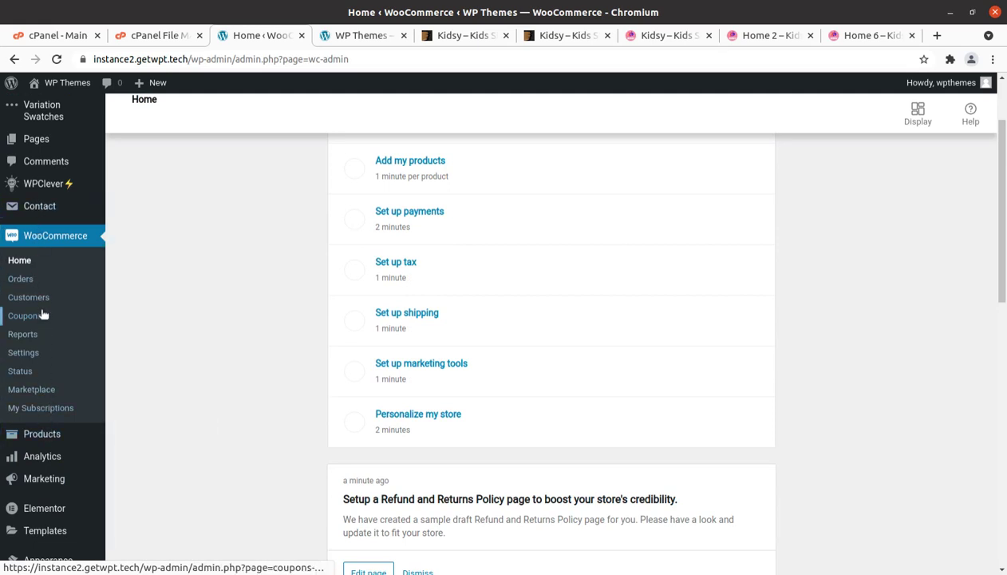
{"action": "scroll", "coordinate": [41, 315], "scroll_direction": "up", "scroll_amount": 2}
{"action": "scroll", "coordinate": [41, 314], "scroll_direction": "down", "scroll_amount": 3}
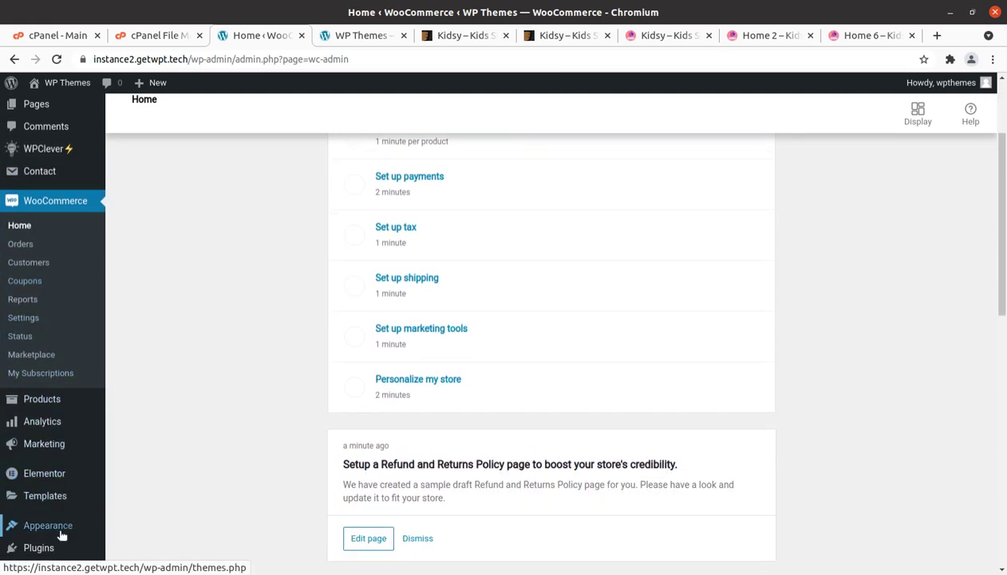
{"action": "mouse_move", "coordinate": [63, 529]}
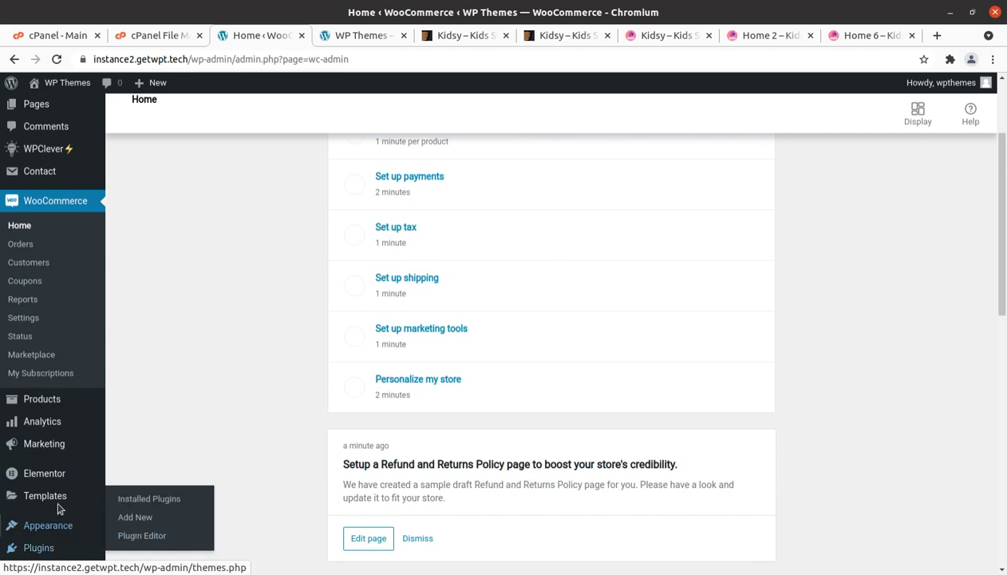
{"action": "scroll", "coordinate": [63, 510], "scroll_direction": "down", "scroll_amount": 5}
{"action": "mouse_move", "coordinate": [40, 418]}
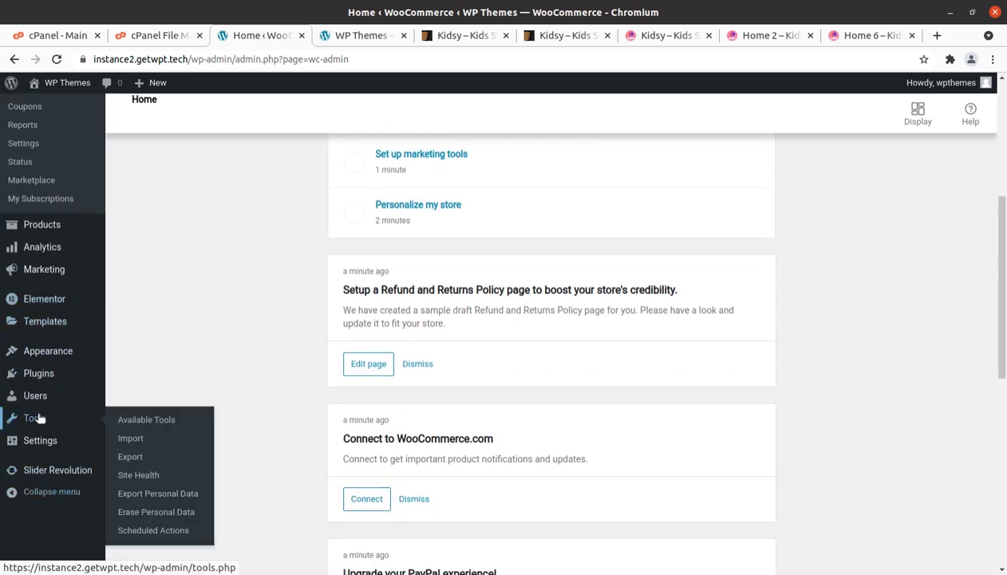
{"action": "mouse_move", "coordinate": [47, 376]}
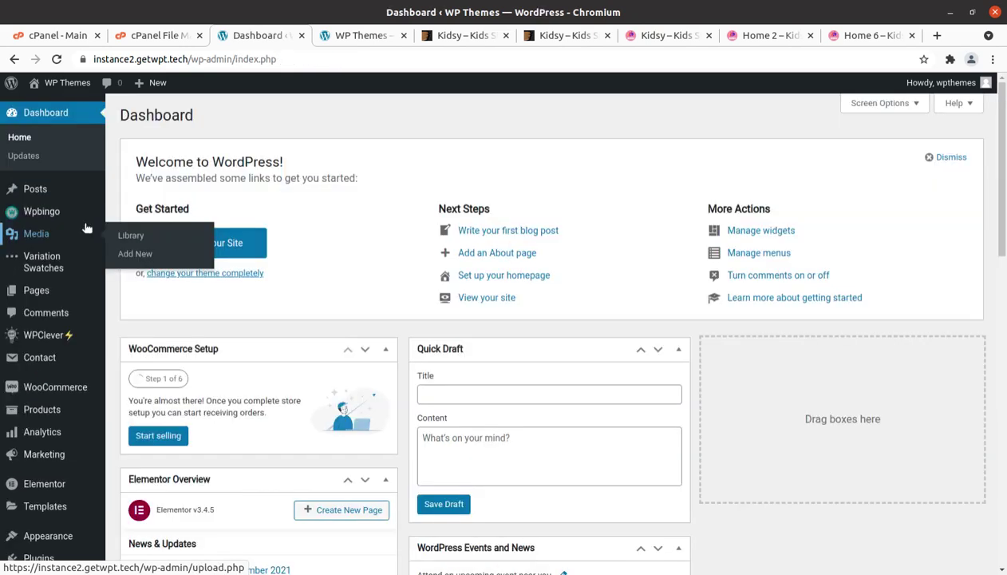
Open the Wpbingo Welcome page and look it over.
{"action": "mouse_move", "coordinate": [42, 217]}
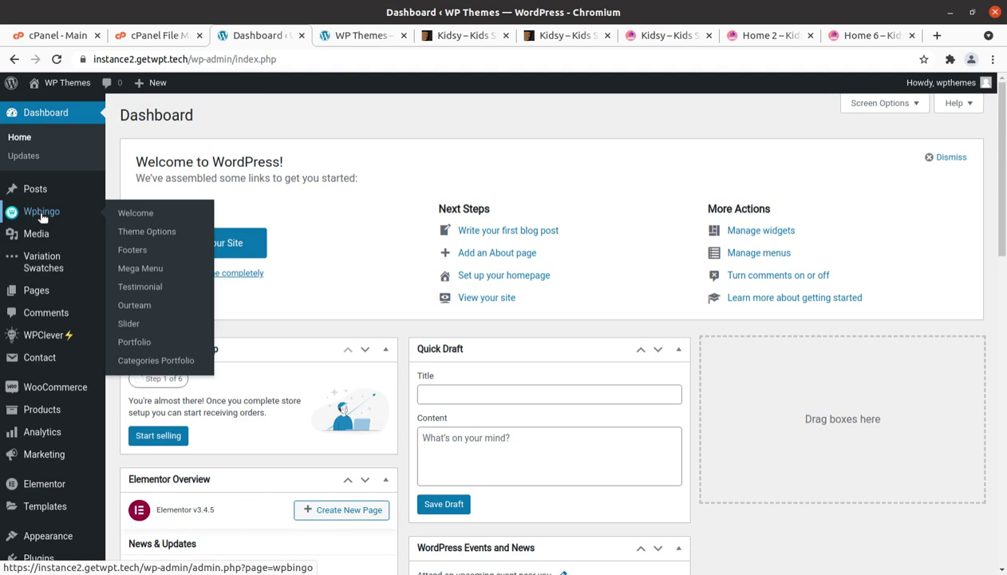
{"action": "left_click", "coordinate": [128, 214]}
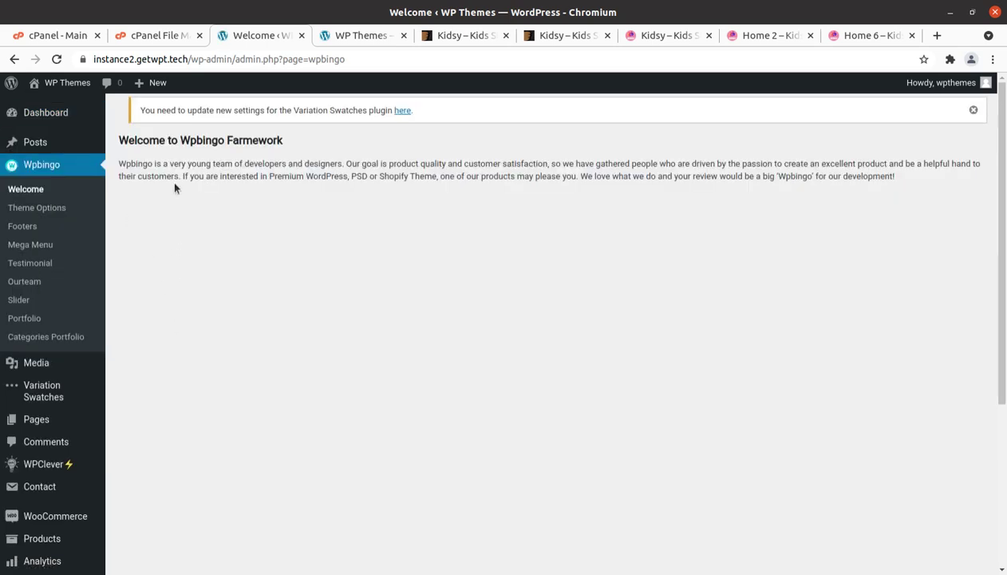
{"action": "scroll", "coordinate": [195, 191], "scroll_direction": "down", "scroll_amount": 5}
{"action": "scroll", "coordinate": [199, 197], "scroll_direction": "up", "scroll_amount": 3}
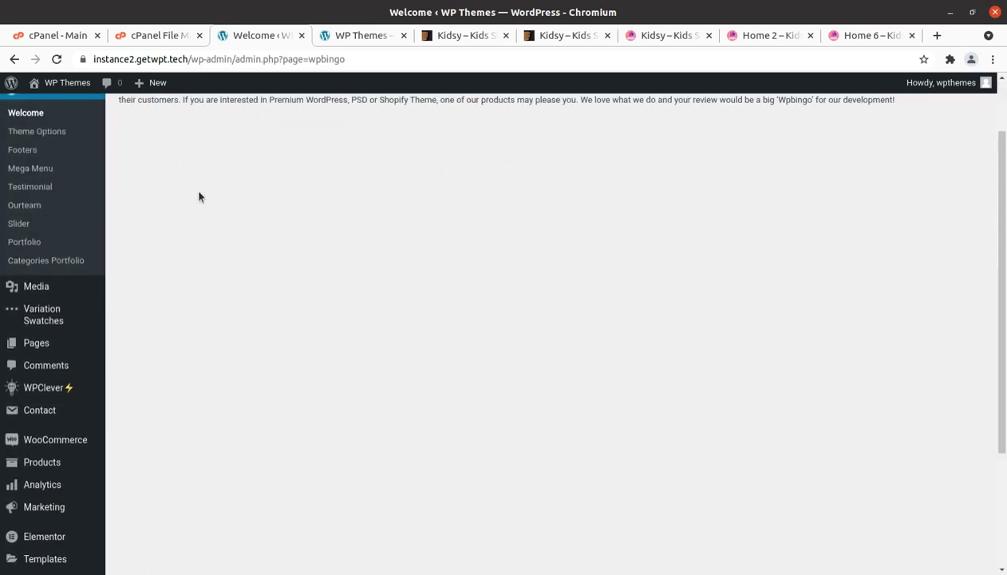
Open the Kidsy Theme Options, look over the setting groups and show the Demo Importer section.
{"action": "left_click", "coordinate": [32, 131]}
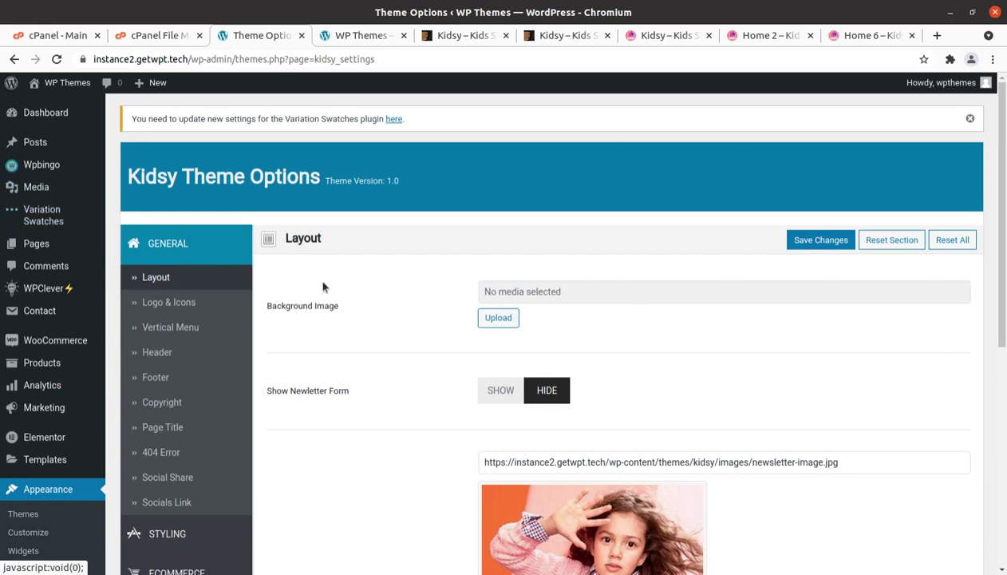
{"action": "scroll", "coordinate": [322, 283], "scroll_direction": "down", "scroll_amount": 2}
{"action": "scroll", "coordinate": [319, 280], "scroll_direction": "down", "scroll_amount": 3}
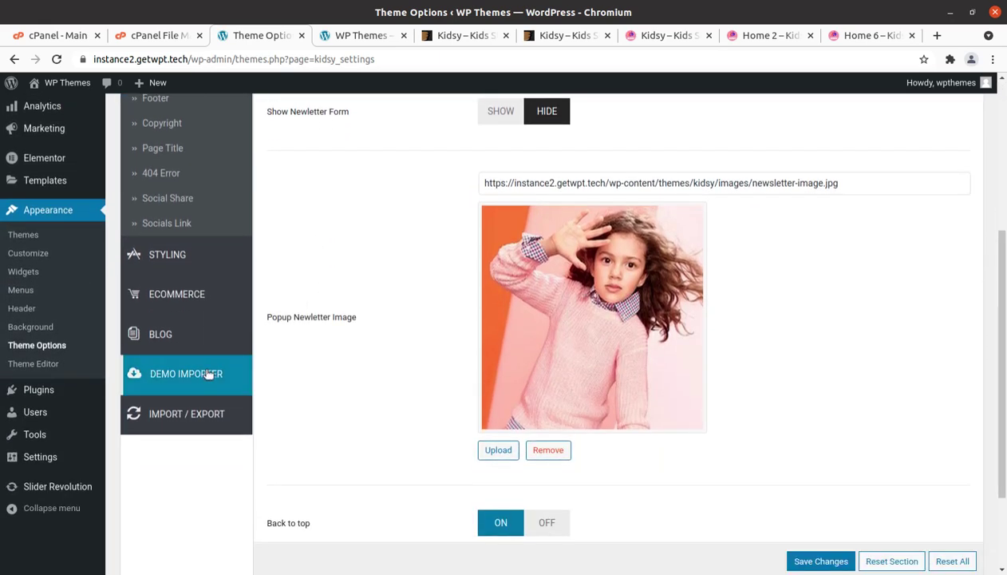
{"action": "scroll", "coordinate": [200, 319], "scroll_direction": "up", "scroll_amount": 4}
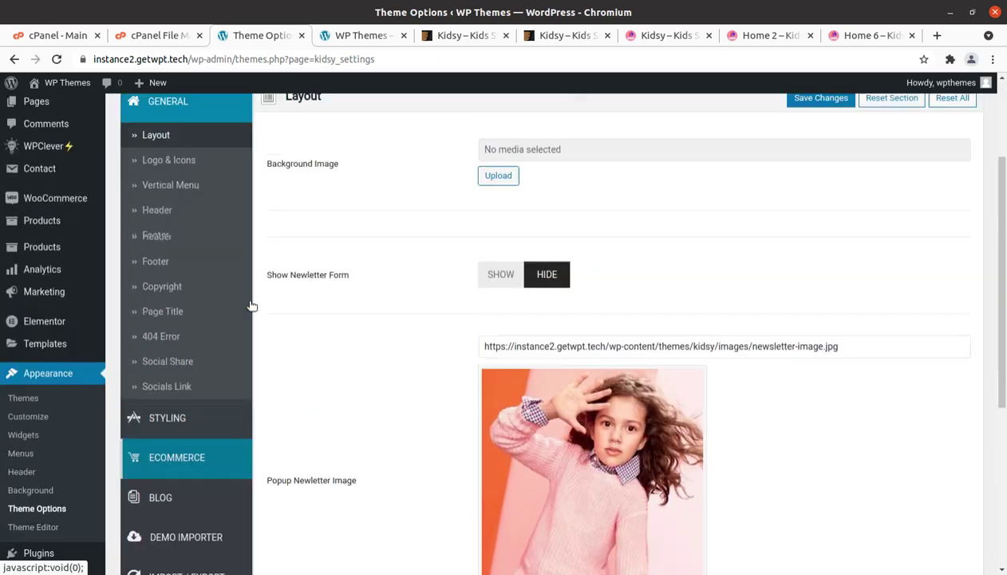
{"action": "scroll", "coordinate": [188, 267], "scroll_direction": "down", "scroll_amount": 3}
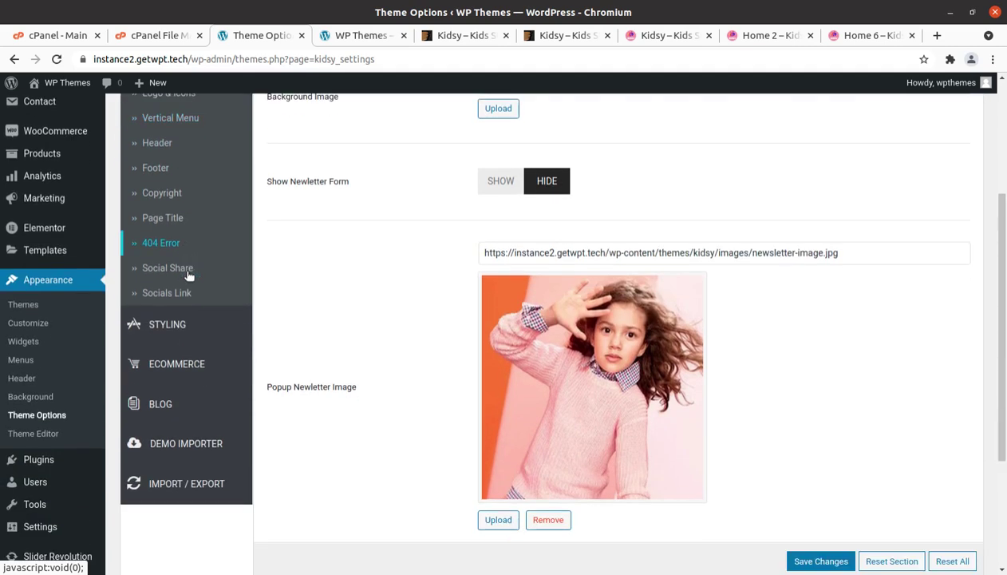
{"action": "left_click", "coordinate": [192, 444]}
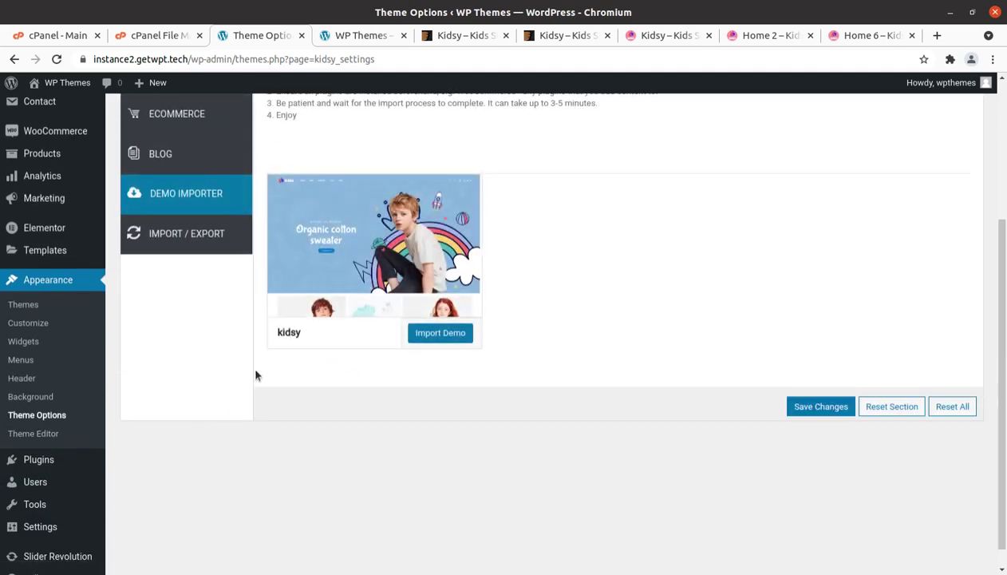
{"action": "scroll", "coordinate": [255, 376], "scroll_direction": "up", "scroll_amount": 4}
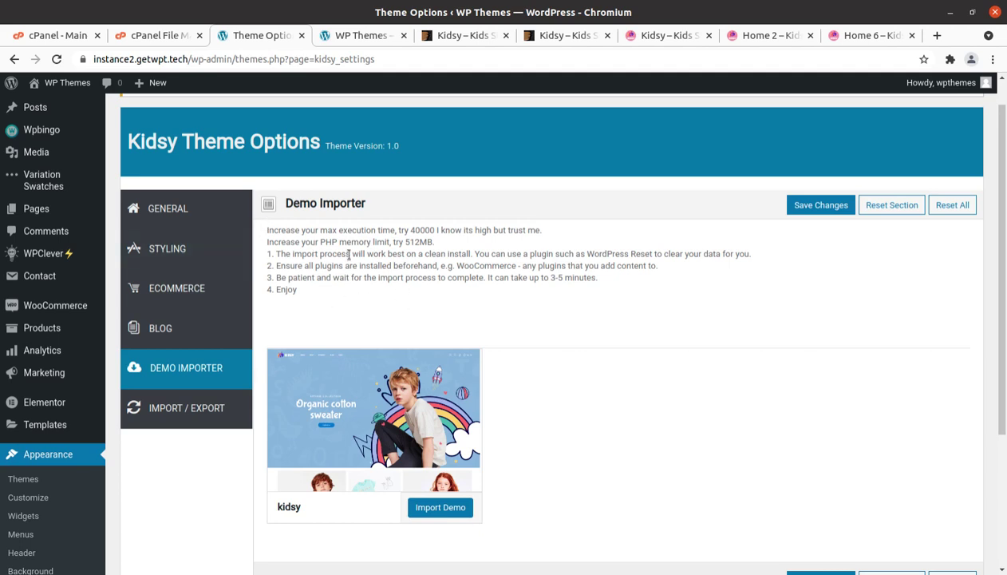
{"action": "scroll", "coordinate": [411, 299], "scroll_direction": "down", "scroll_amount": 1}
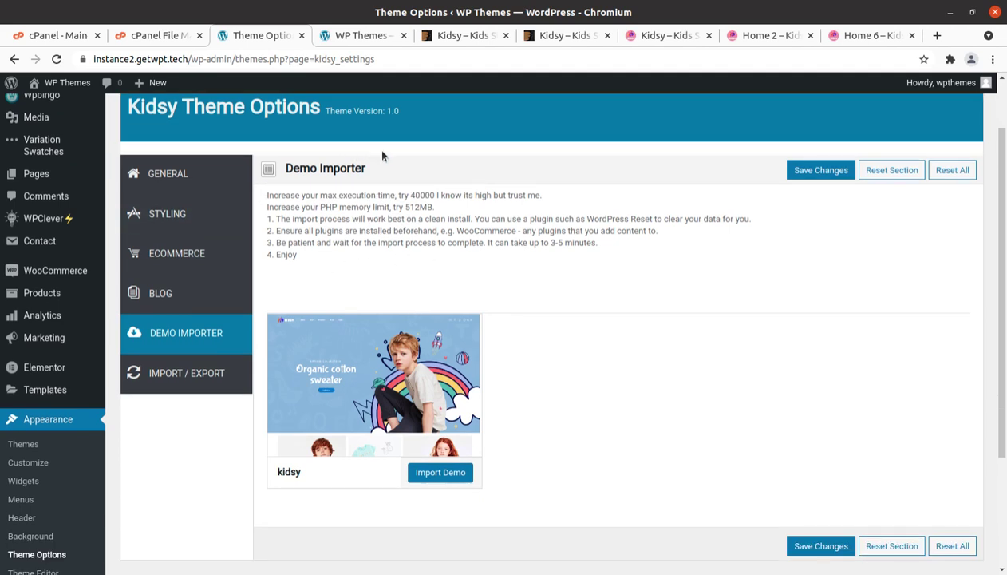
{"action": "left_click_drag", "start_coordinate": [597, 250], "coordinate": [264, 198]}
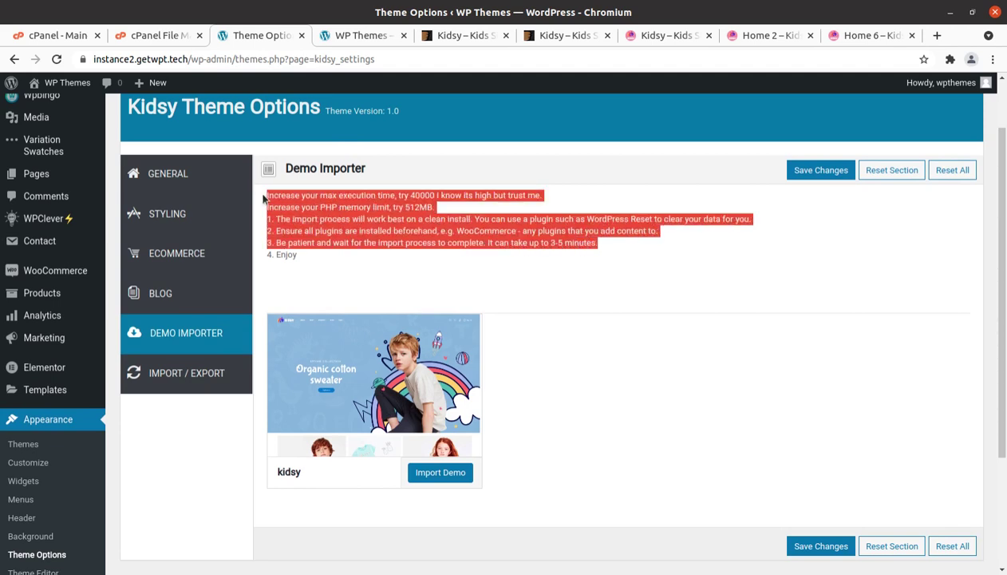
{"action": "left_click", "coordinate": [703, 448]}
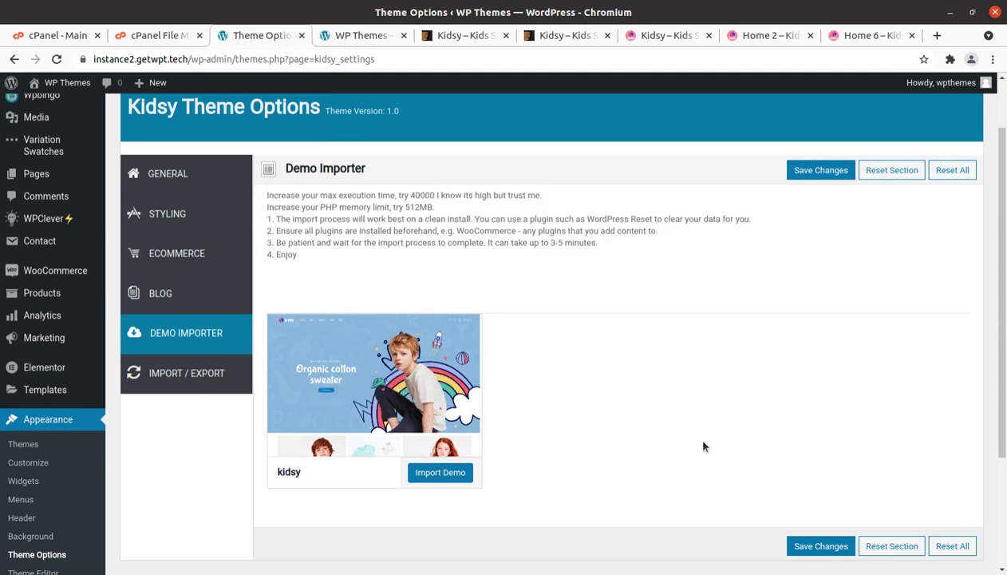
Start importing the kidsy demo content and accept the confirmation.
{"action": "scroll", "coordinate": [704, 447], "scroll_direction": "down", "scroll_amount": 3}
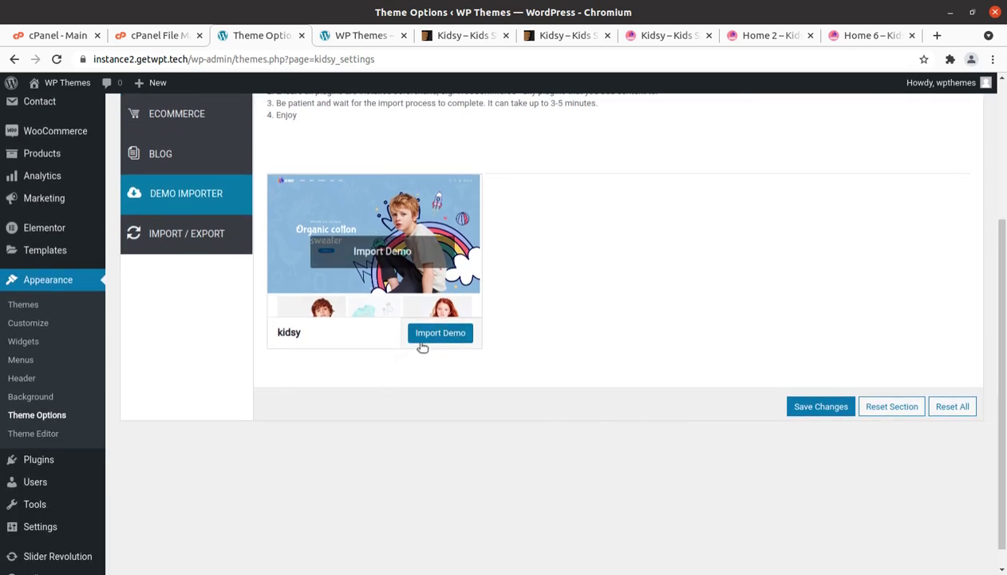
{"action": "scroll", "coordinate": [234, 279], "scroll_direction": "up", "scroll_amount": 2}
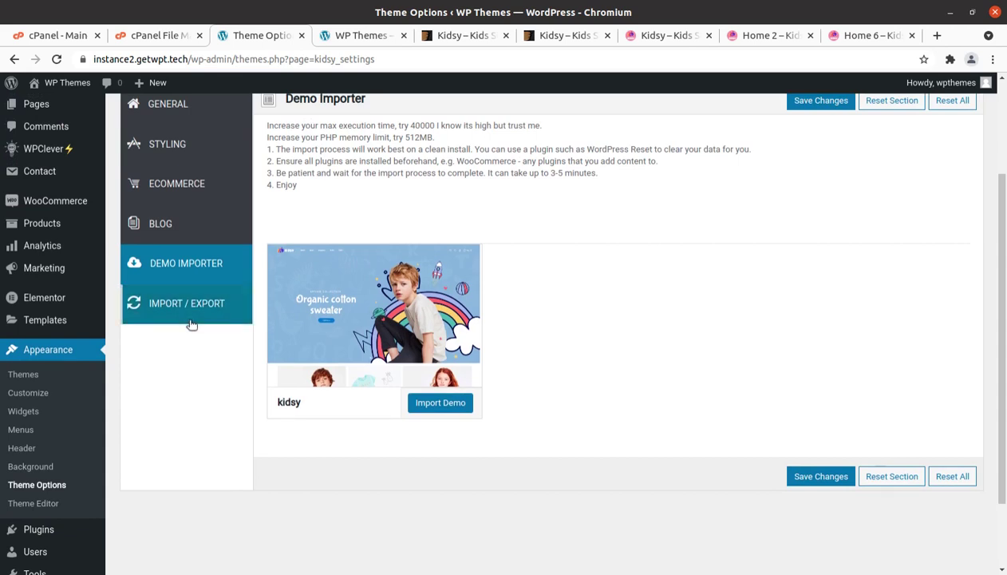
{"action": "scroll", "coordinate": [233, 290], "scroll_direction": "up", "scroll_amount": 3}
{"action": "mouse_move", "coordinate": [36, 167]}
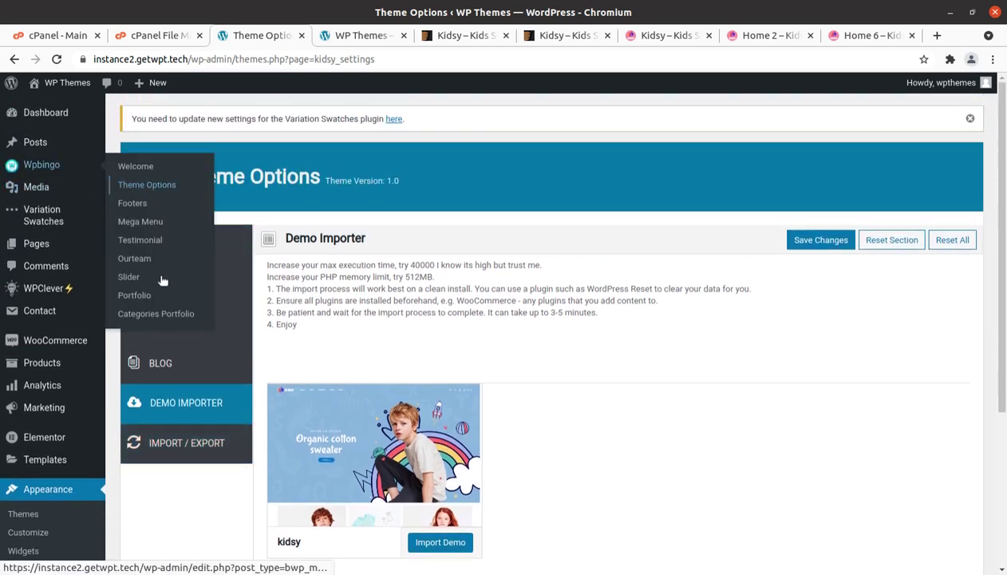
{"action": "scroll", "coordinate": [247, 432], "scroll_direction": "down", "scroll_amount": 1}
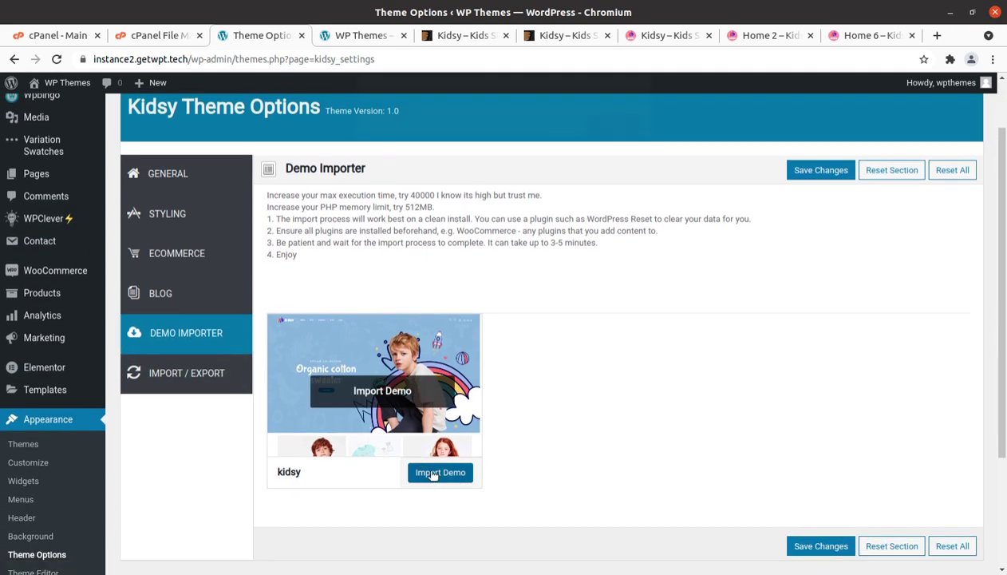
{"action": "left_click", "coordinate": [435, 473]}
{"action": "left_click", "coordinate": [612, 144]}
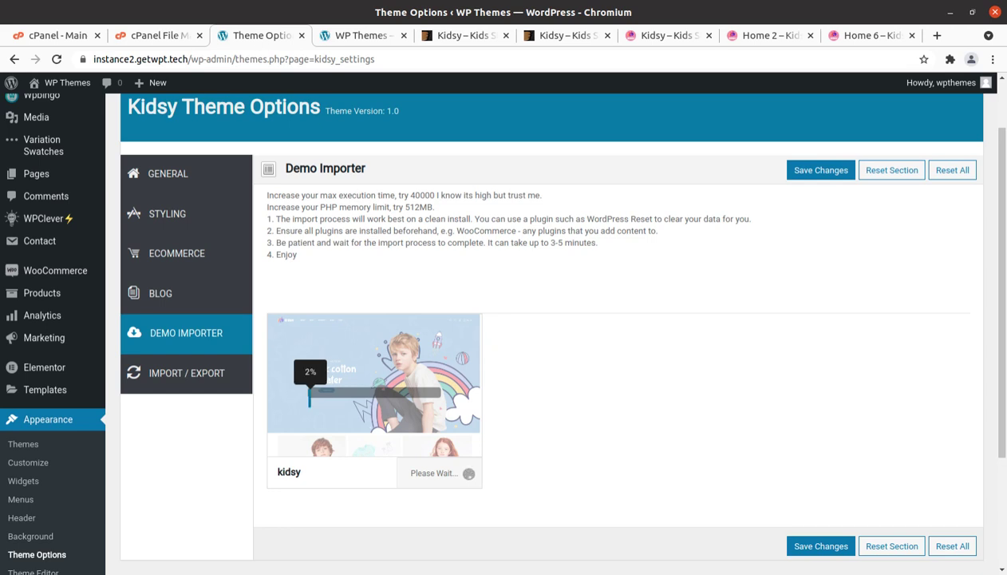
Look over the Kidsy demo's main, Home 2 and Home 6 pages, and return to the Theme Options page.
{"action": "left_click", "coordinate": [678, 37]}
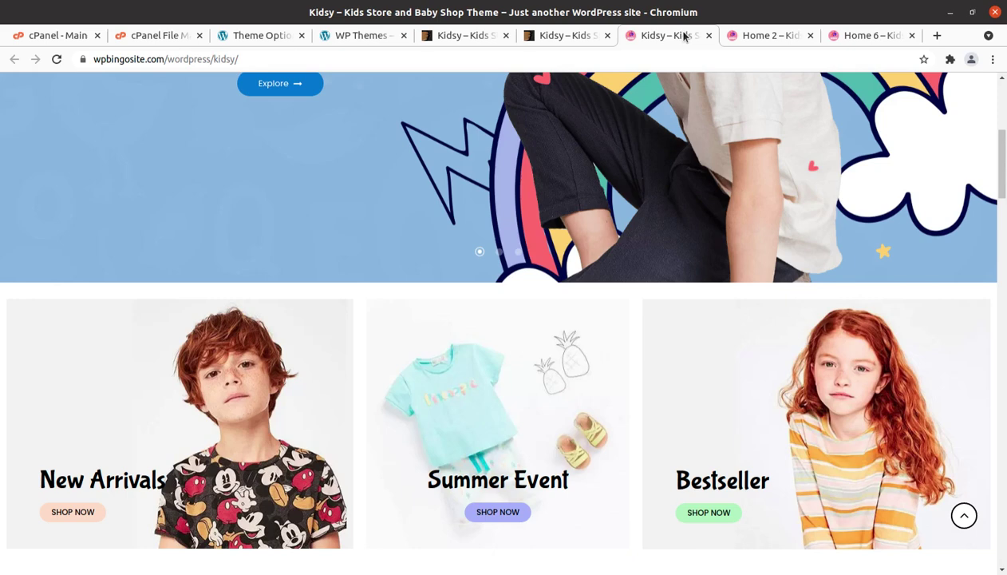
{"action": "left_click", "coordinate": [790, 36]}
{"action": "left_click", "coordinate": [861, 37]}
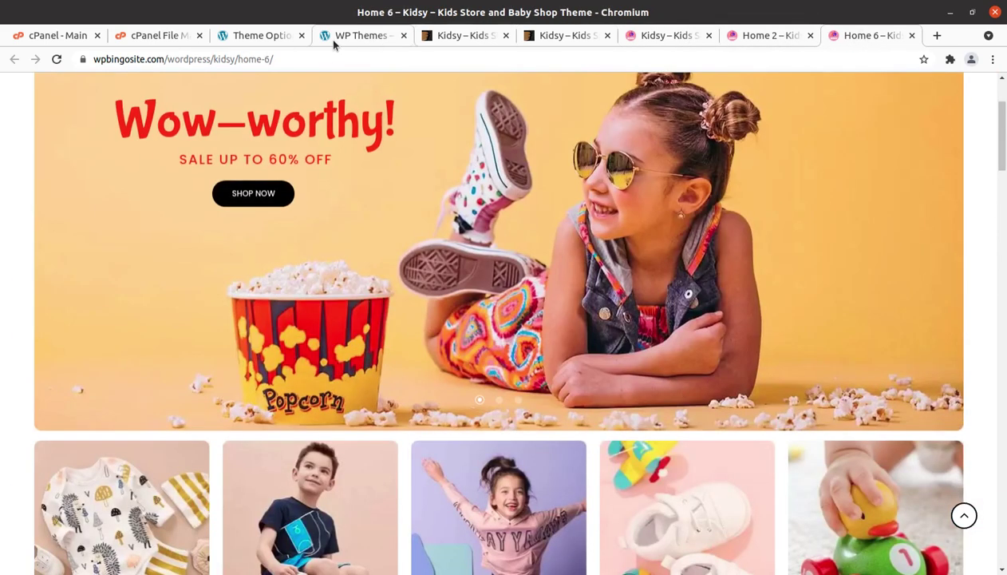
{"action": "left_click", "coordinate": [258, 36]}
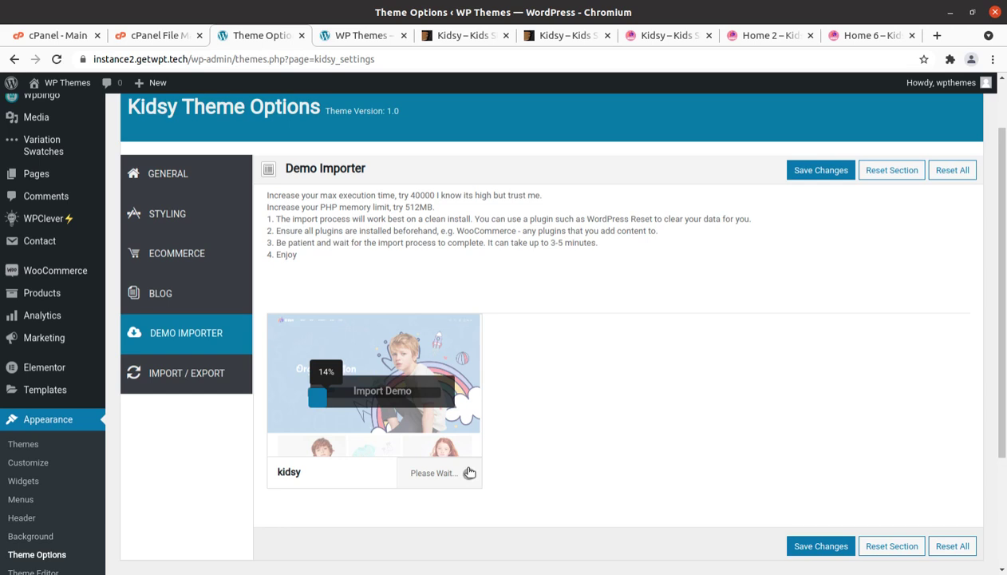
Open the site's Media Library and check the imported images and item count against the import progress.
{"action": "left_click", "coordinate": [367, 35]}
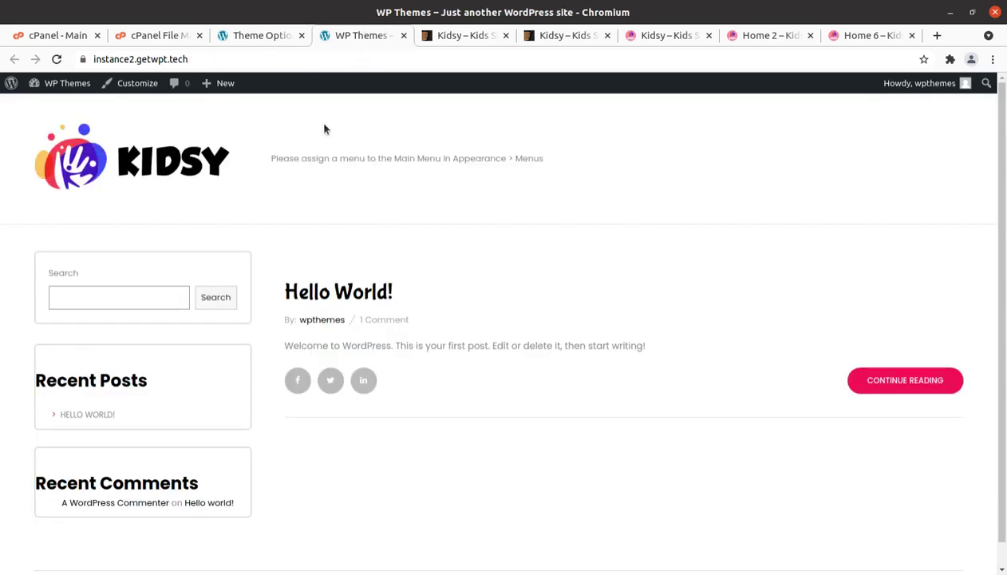
{"action": "mouse_move", "coordinate": [78, 83]}
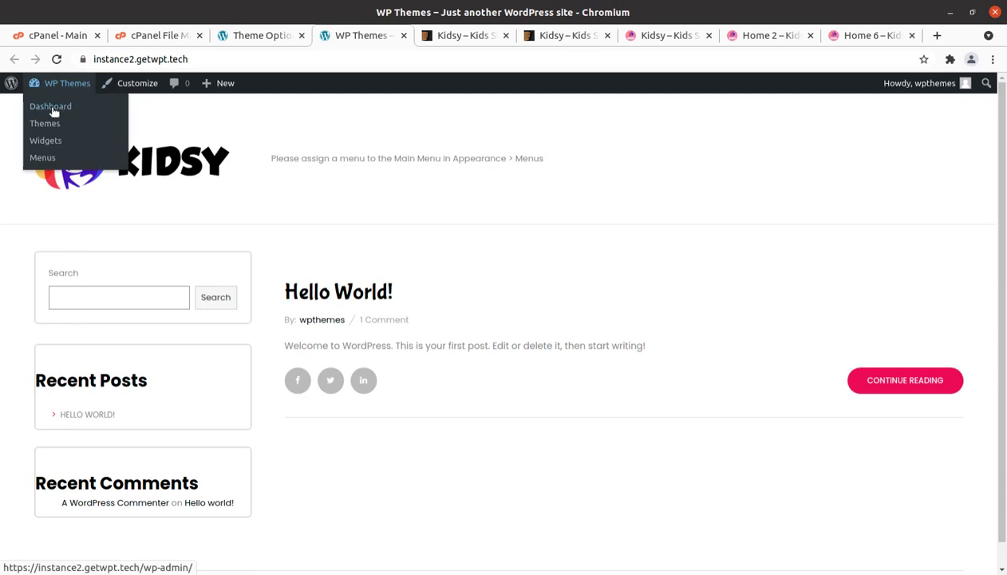
{"action": "left_click", "coordinate": [51, 106]}
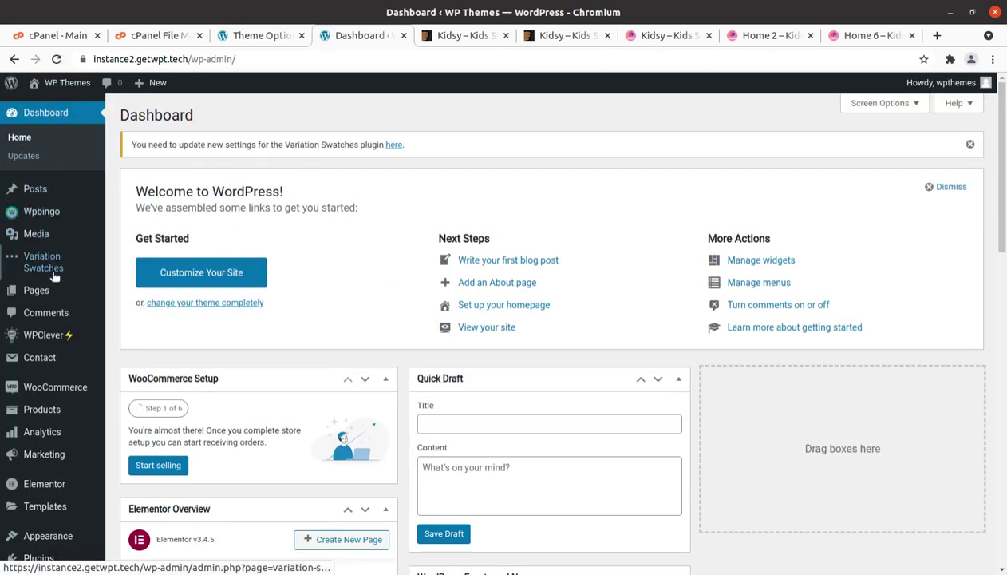
{"action": "mouse_move", "coordinate": [38, 233]}
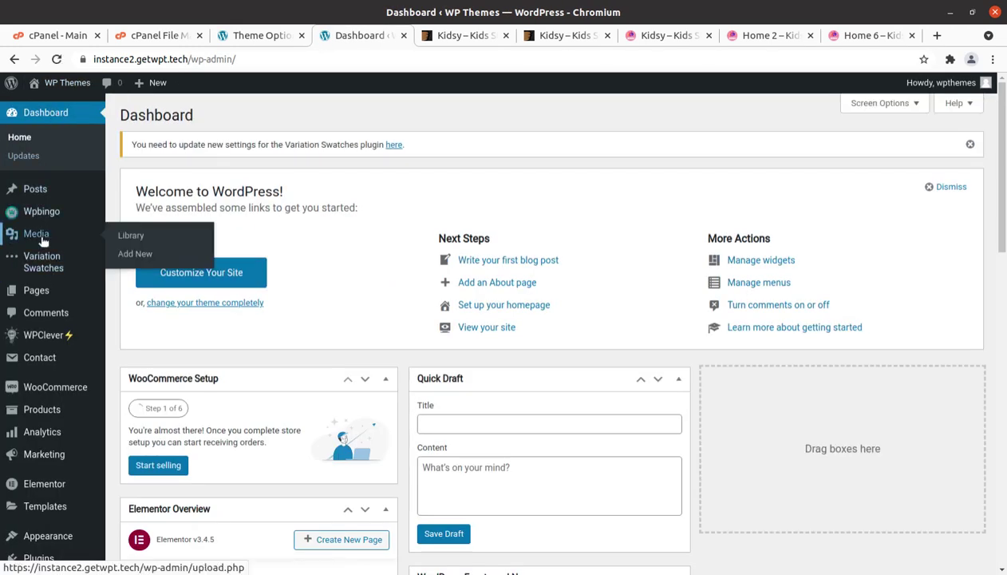
{"action": "left_click", "coordinate": [134, 239]}
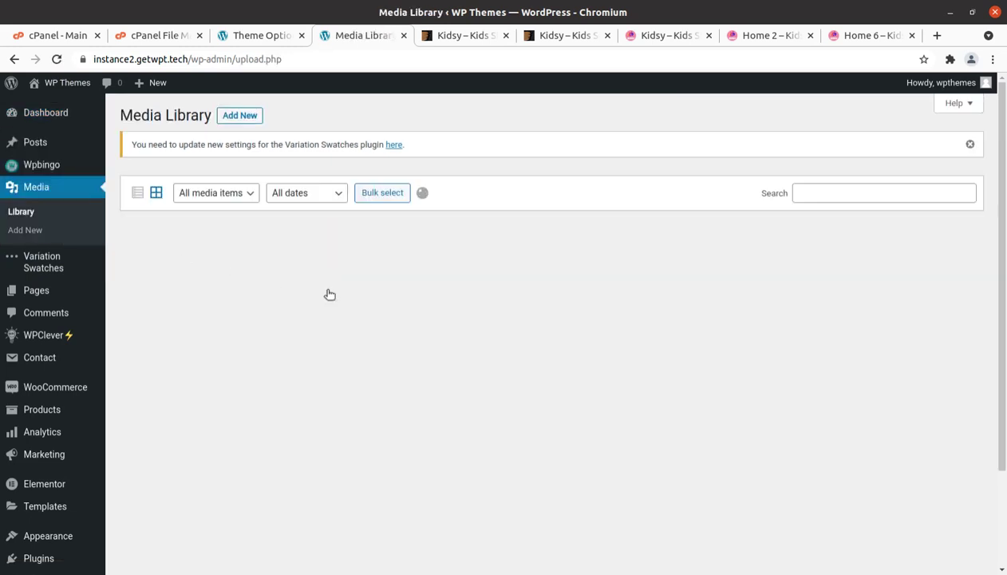
{"action": "scroll", "coordinate": [261, 383], "scroll_direction": "down", "scroll_amount": 1}
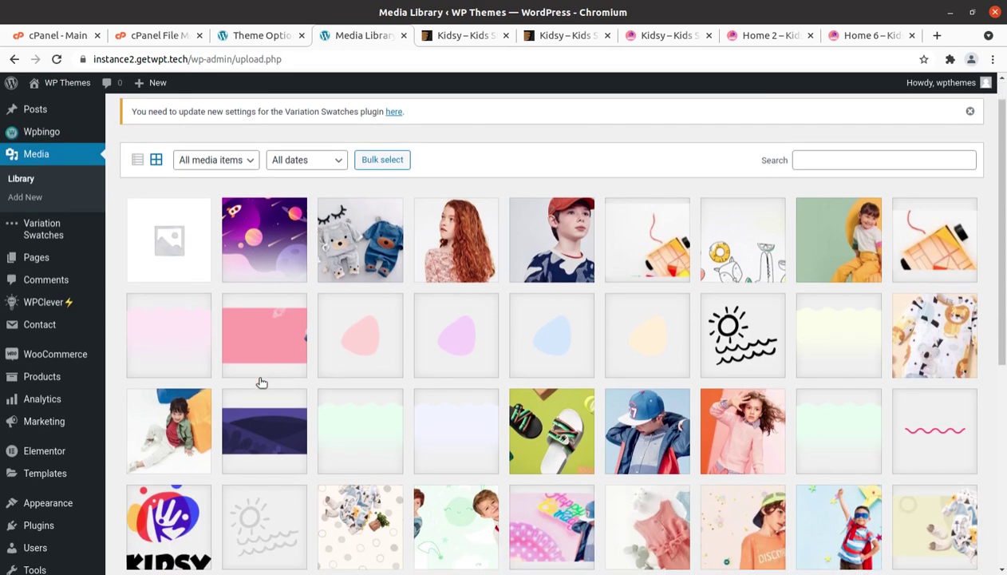
{"action": "scroll", "coordinate": [261, 382], "scroll_direction": "down", "scroll_amount": 5}
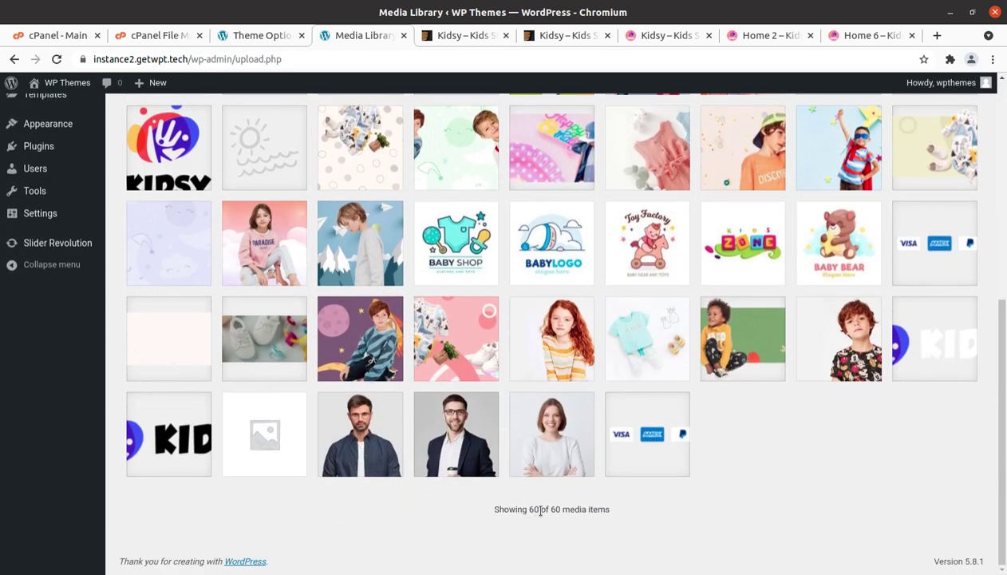
{"action": "left_click_drag", "start_coordinate": [564, 512], "coordinate": [545, 512]}
{"action": "left_click", "coordinate": [261, 36]}
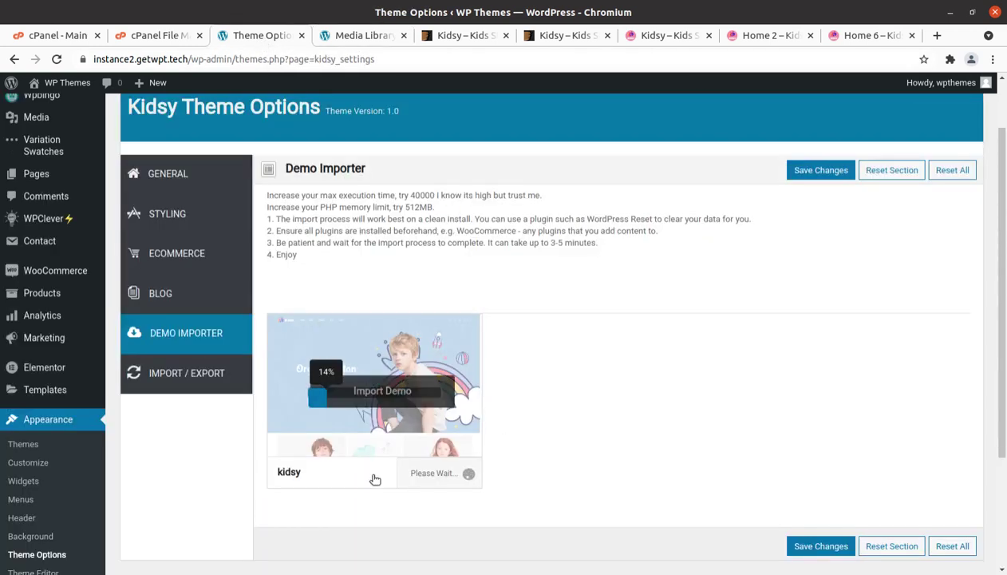
{"action": "left_click", "coordinate": [355, 36]}
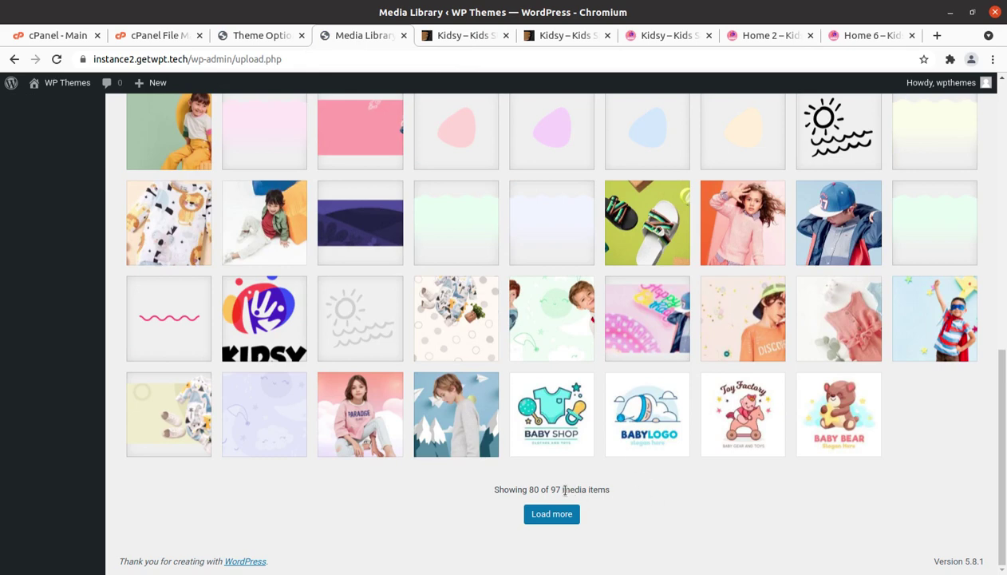
Reload the Kidsy Theme Options page, start the kidsy demo import again and accept the confirmation.
{"action": "left_click", "coordinate": [242, 36]}
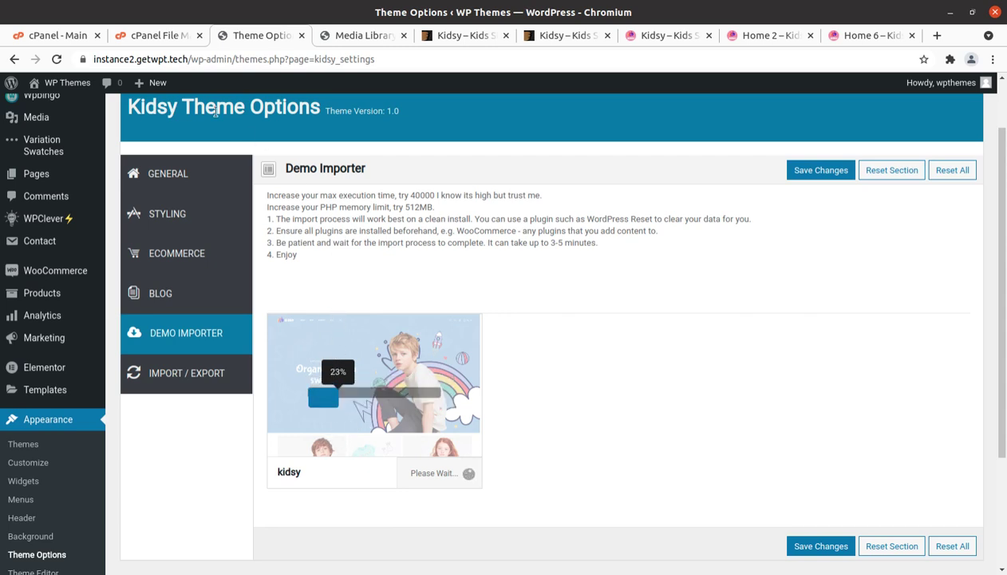
{"action": "left_click", "coordinate": [56, 59]}
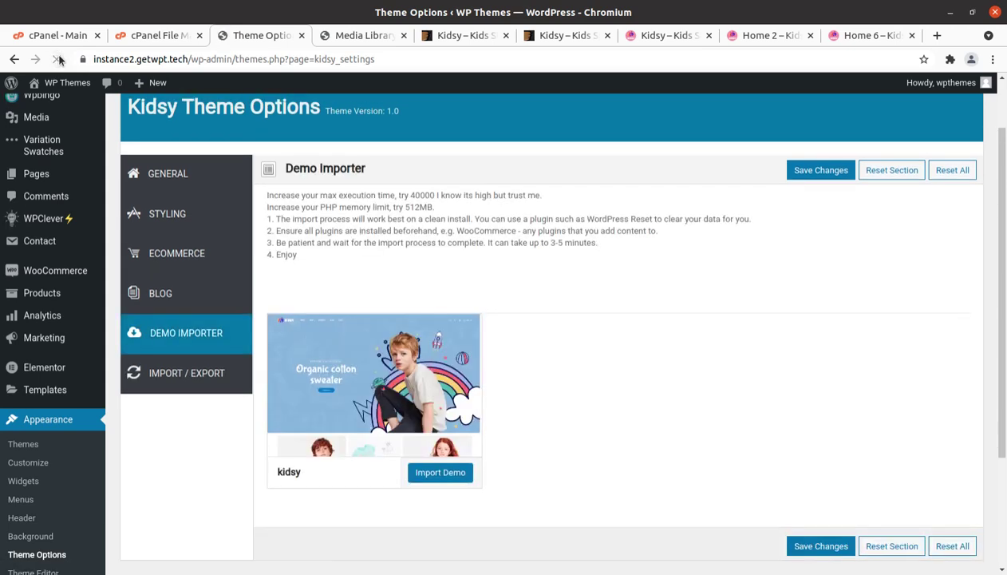
{"action": "left_click", "coordinate": [433, 472]}
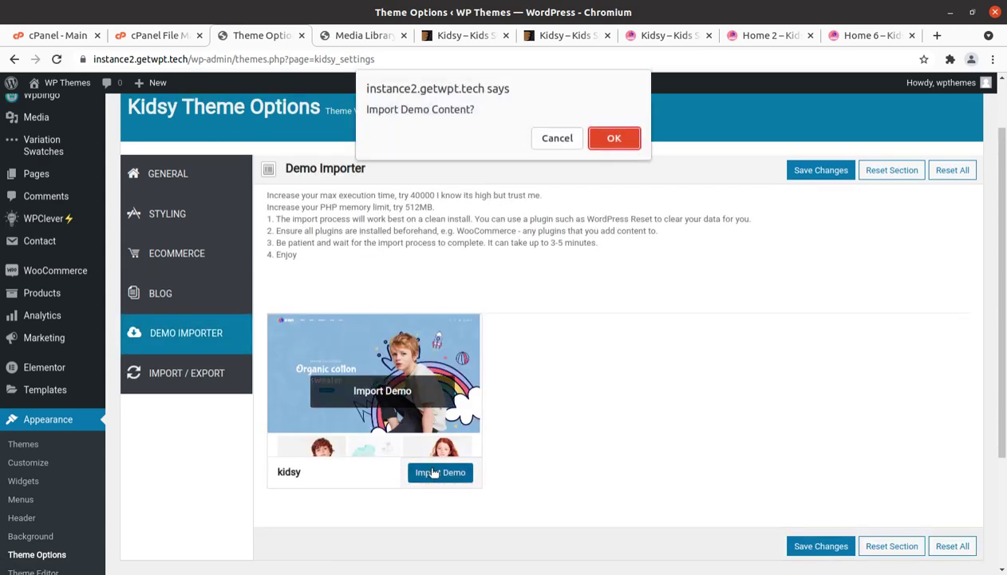
{"action": "left_click", "coordinate": [613, 138]}
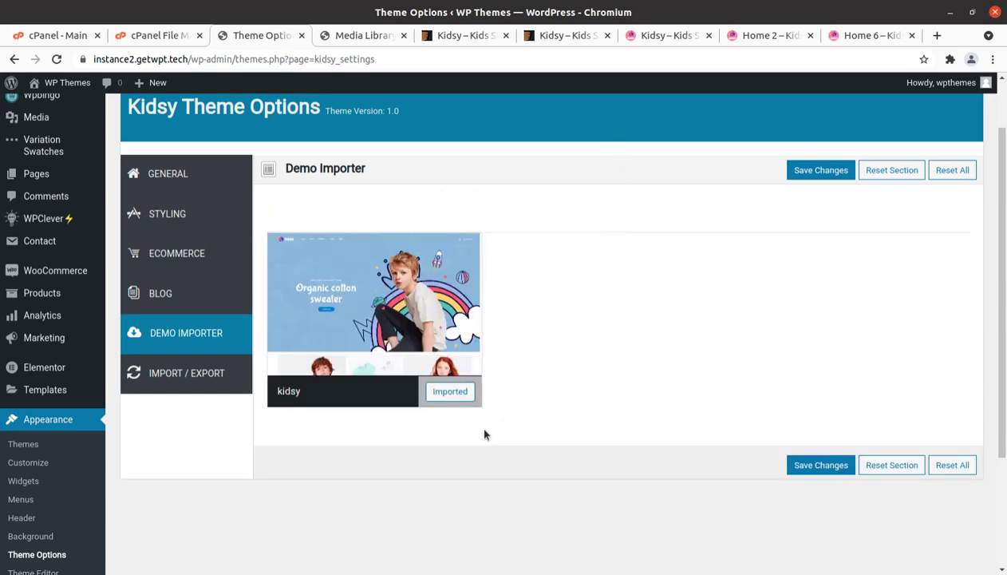
Refresh the Media Library and look through the images imported with the demo content.
{"action": "mouse_move", "coordinate": [446, 404]}
{"action": "left_click", "coordinate": [342, 37]}
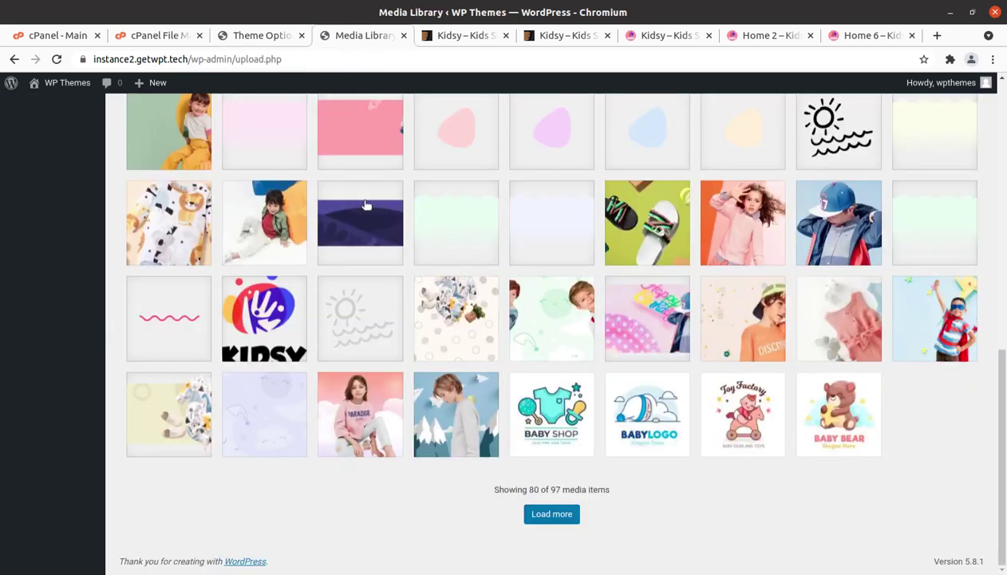
{"action": "left_click", "coordinate": [57, 59]}
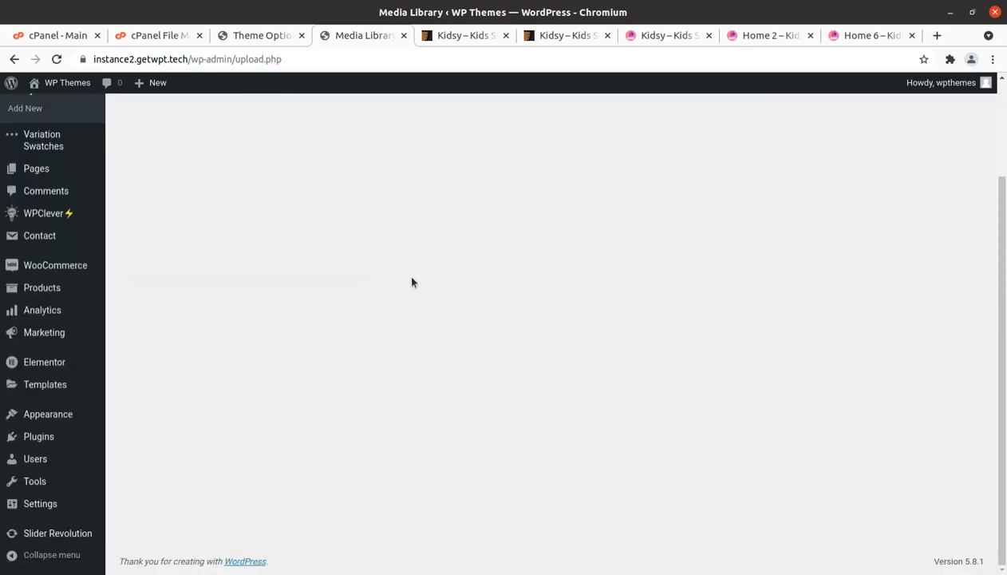
{"action": "scroll", "coordinate": [527, 316], "scroll_direction": "down", "scroll_amount": 4}
{"action": "scroll", "coordinate": [540, 317], "scroll_direction": "down", "scroll_amount": 10}
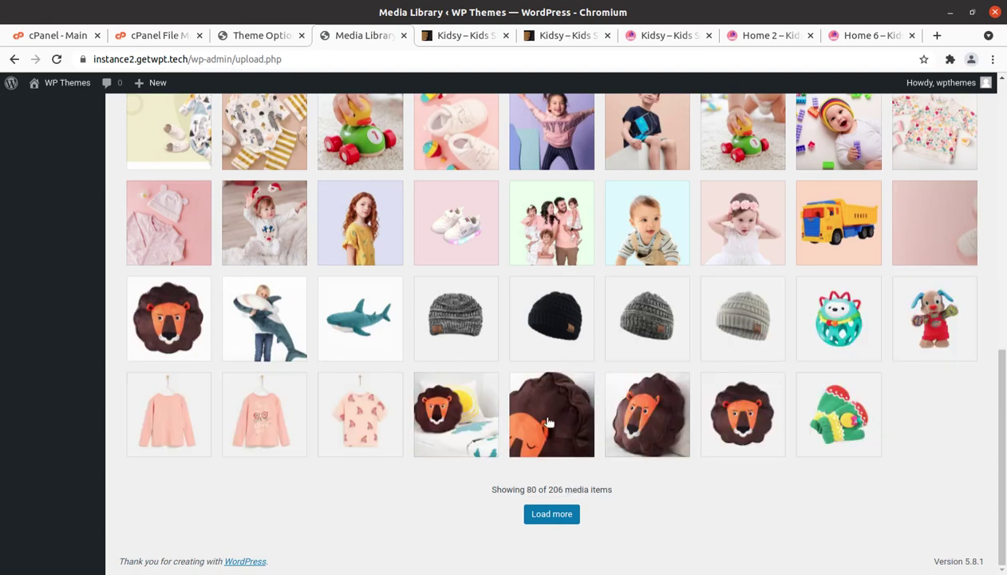
{"action": "scroll", "coordinate": [517, 380], "scroll_direction": "up", "scroll_amount": 8}
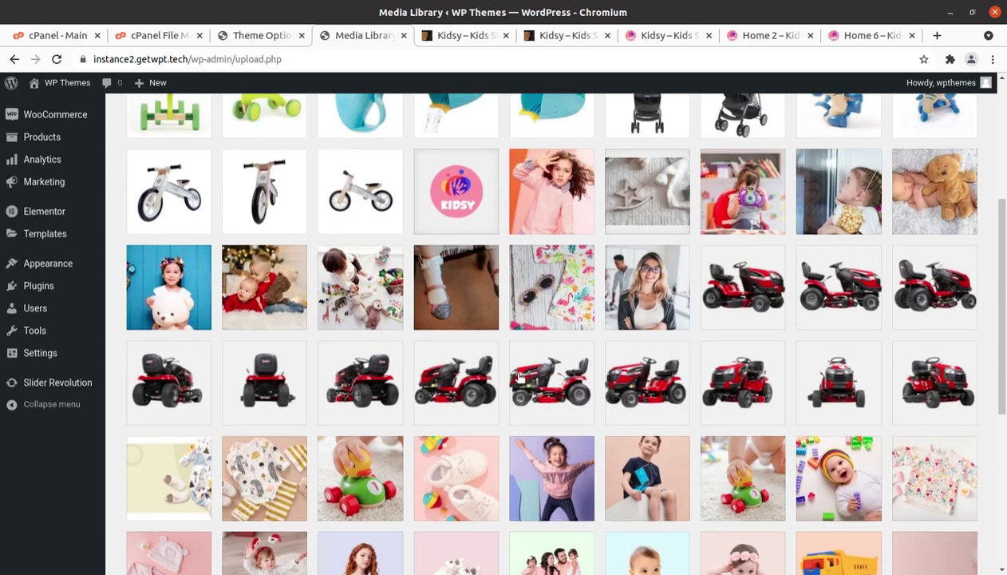
{"action": "scroll", "coordinate": [518, 376], "scroll_direction": "up", "scroll_amount": 5}
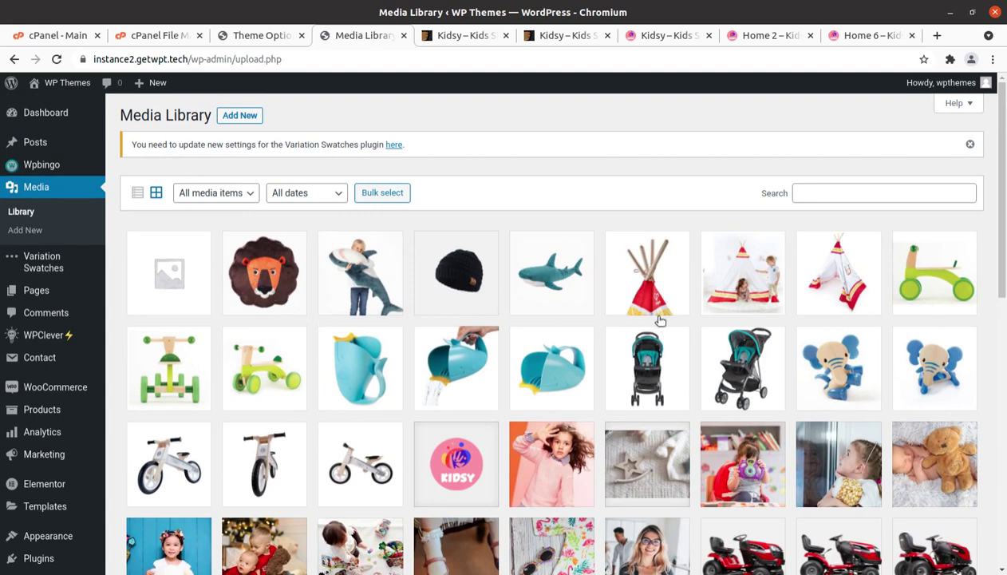
{"action": "scroll", "coordinate": [660, 320], "scroll_direction": "down", "scroll_amount": 3}
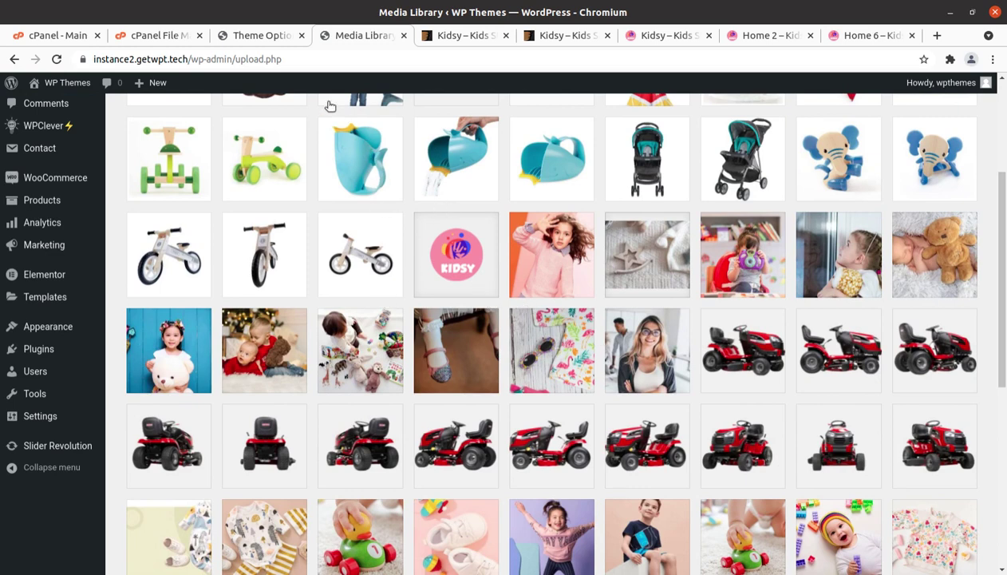
Open the list of all pages in a new tab and look through both pages of the list.
{"action": "left_click", "coordinate": [256, 44]}
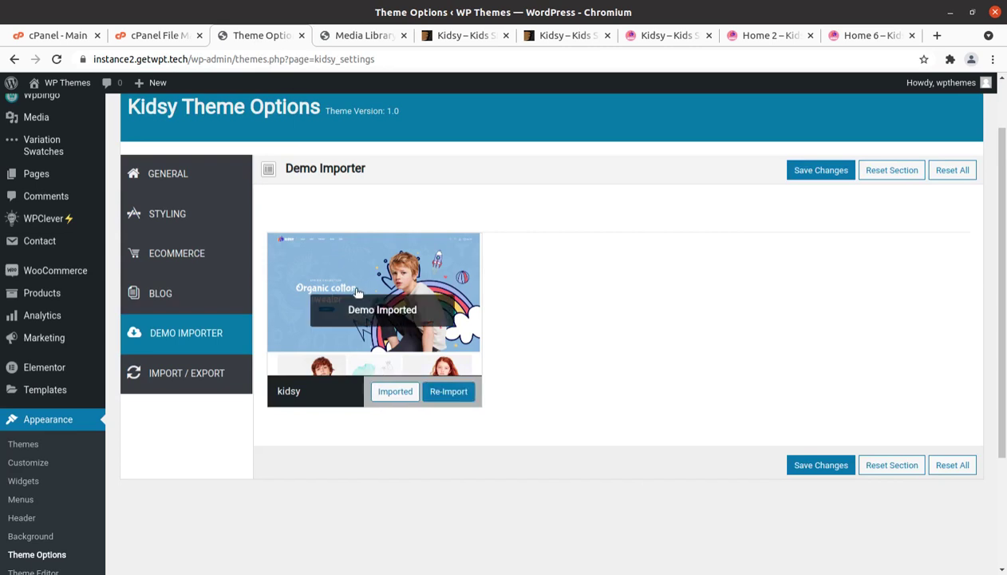
{"action": "scroll", "coordinate": [96, 211], "scroll_direction": "up", "scroll_amount": 3}
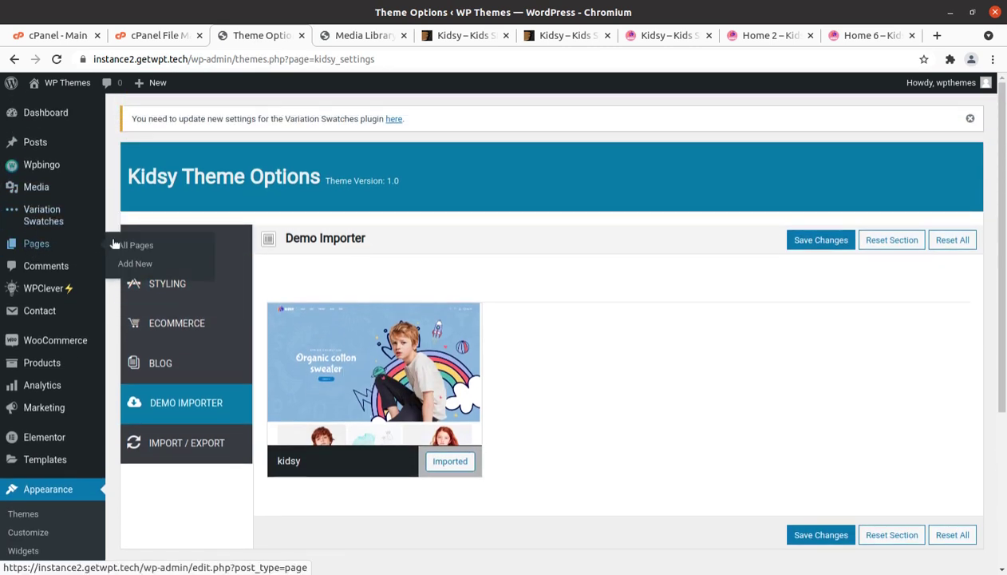
{"action": "middle_click", "coordinate": [126, 245]}
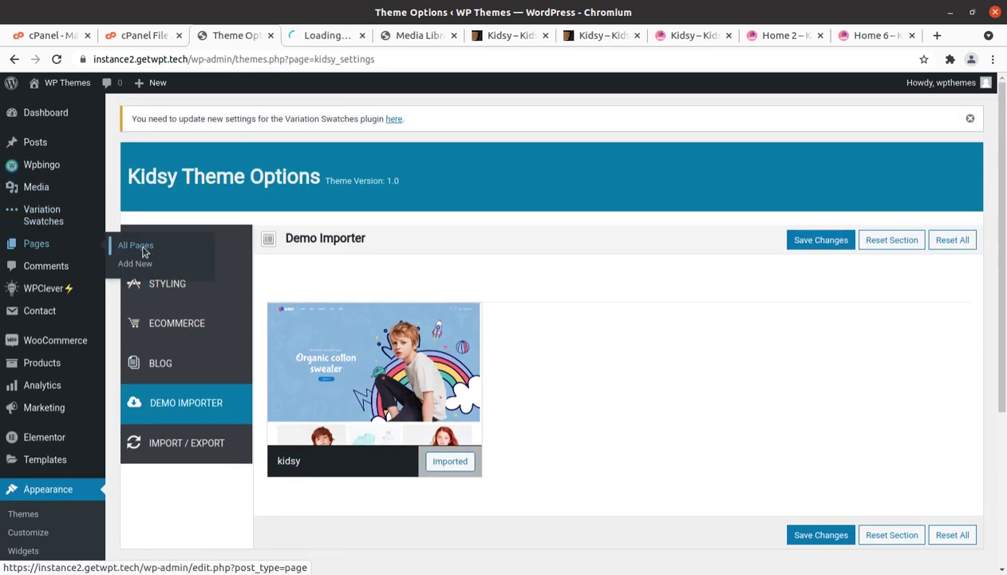
{"action": "left_click", "coordinate": [319, 36]}
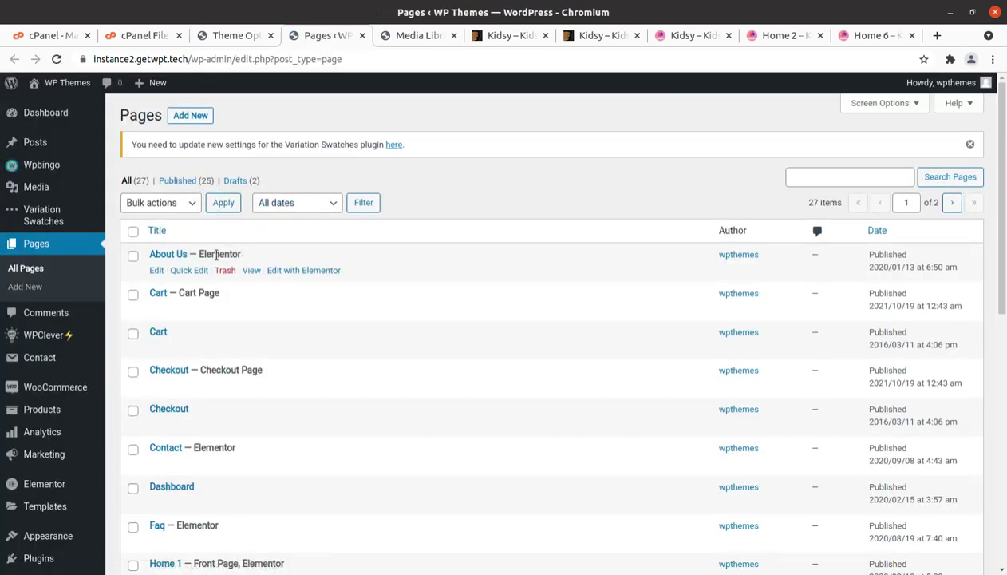
{"action": "scroll", "coordinate": [250, 343], "scroll_direction": "down", "scroll_amount": 4}
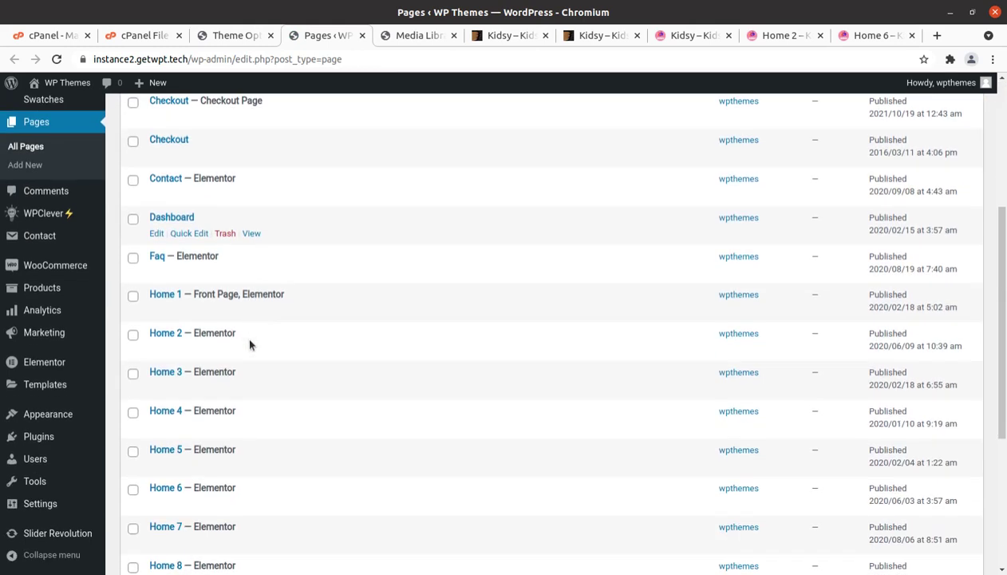
{"action": "scroll", "coordinate": [219, 255], "scroll_direction": "down", "scroll_amount": 2}
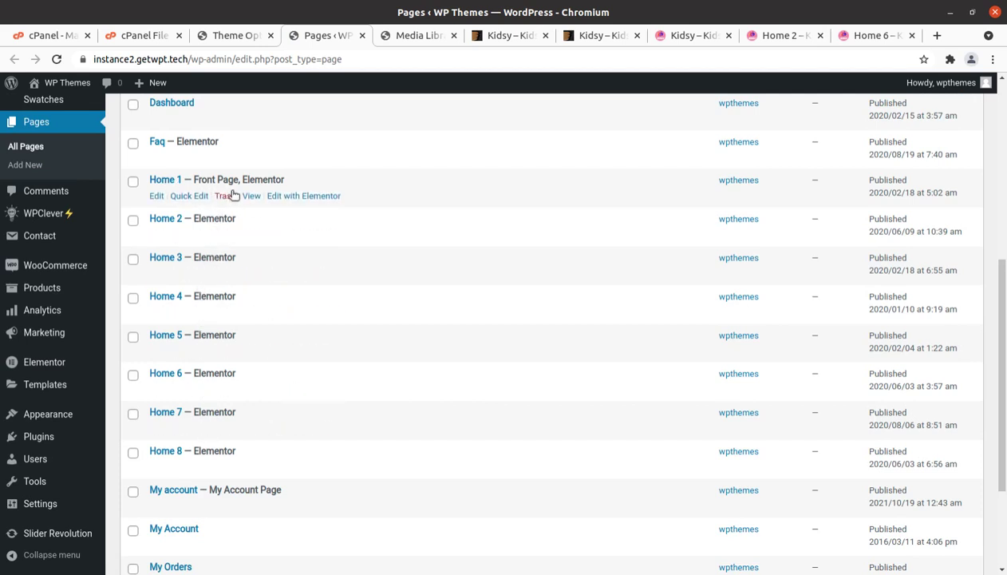
{"action": "scroll", "coordinate": [244, 291], "scroll_direction": "down", "scroll_amount": 2}
{"action": "scroll", "coordinate": [207, 212], "scroll_direction": "up", "scroll_amount": 2}
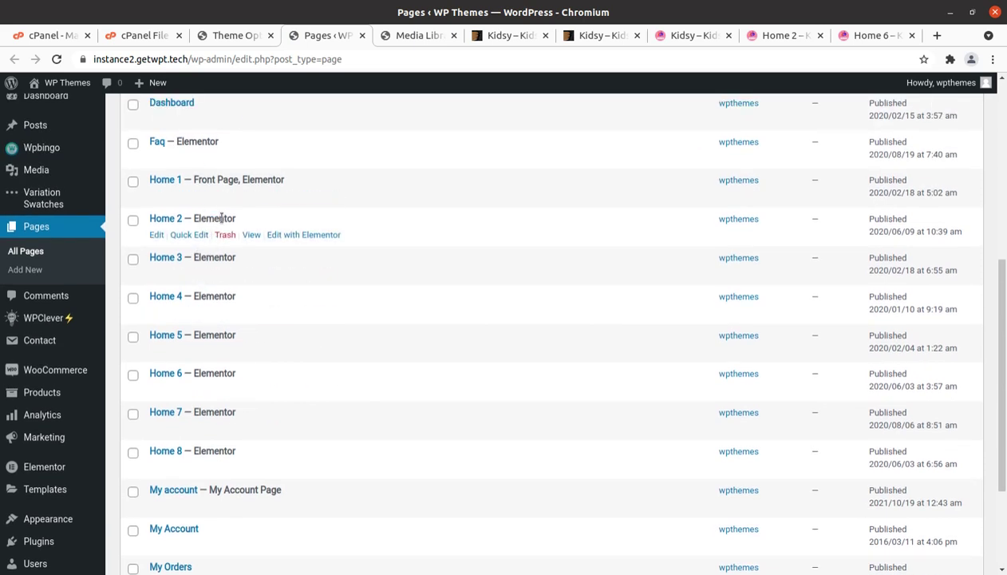
{"action": "scroll", "coordinate": [222, 218], "scroll_direction": "down", "scroll_amount": 3}
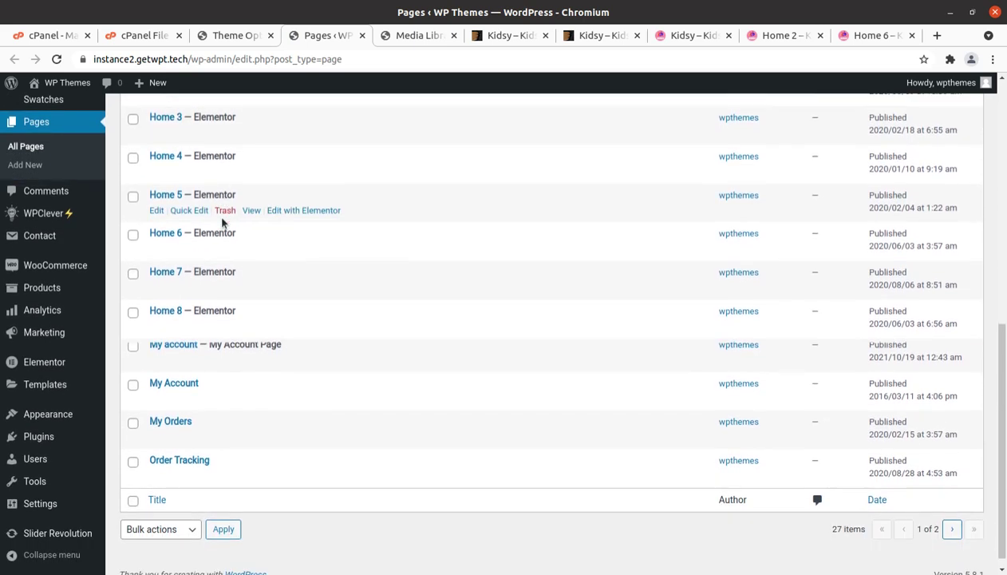
{"action": "left_click", "coordinate": [953, 515]}
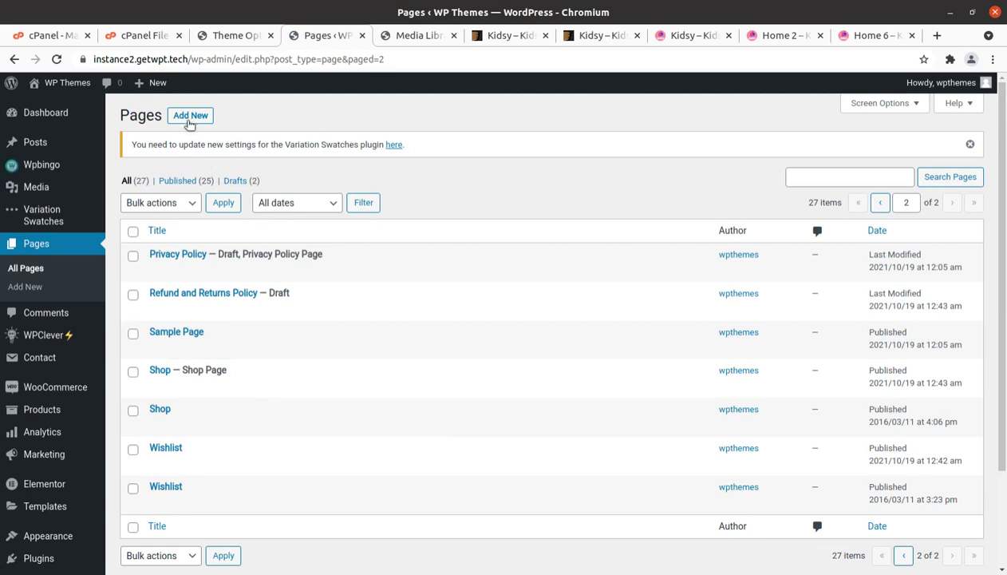
From the Theme Options page, open the site's front end in a new tab, switch to it and close the Pages list.
{"action": "left_click", "coordinate": [224, 37]}
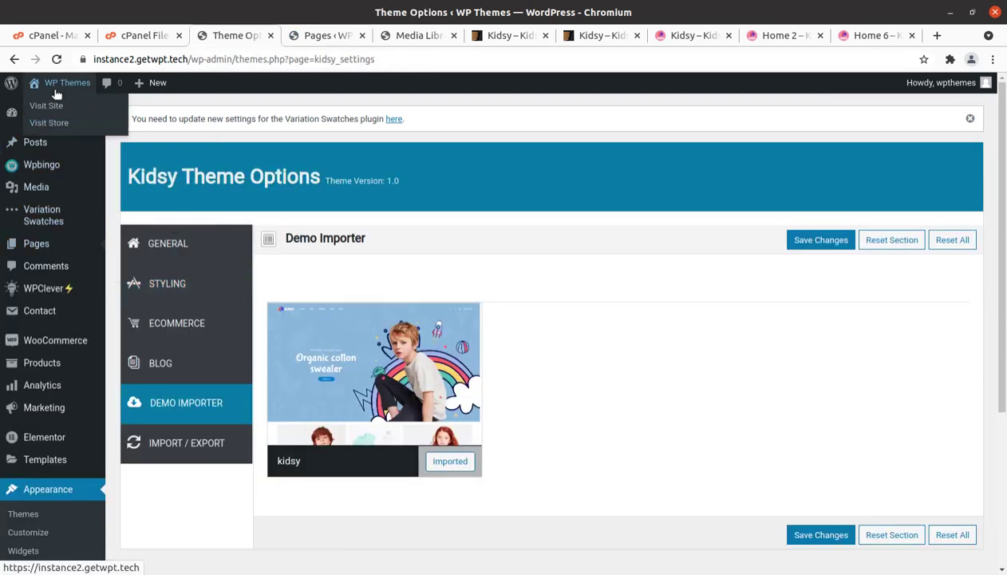
{"action": "middle_click", "coordinate": [54, 103]}
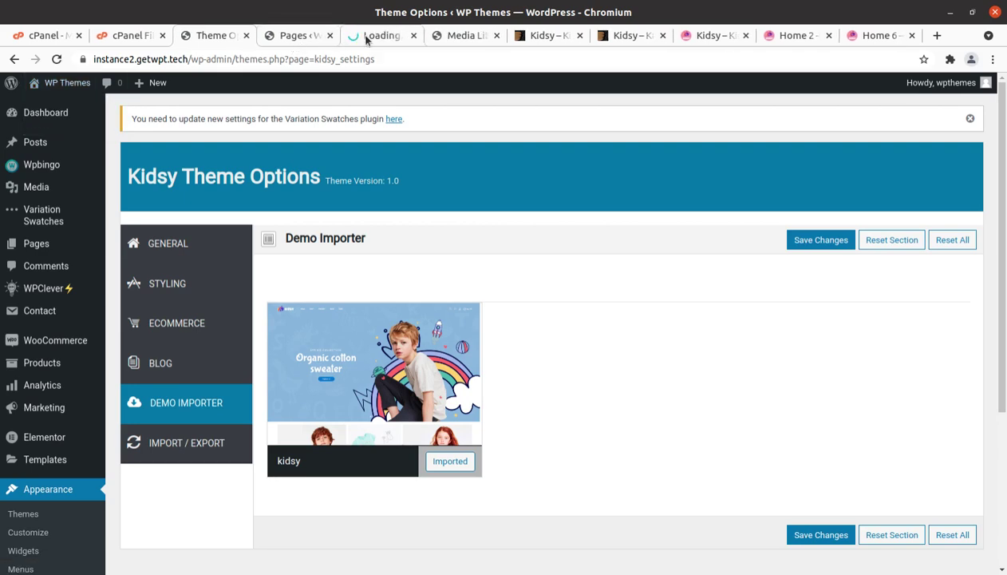
{"action": "left_click", "coordinate": [373, 37]}
{"action": "left_click", "coordinate": [315, 38]}
{"action": "left_click", "coordinate": [329, 36]}
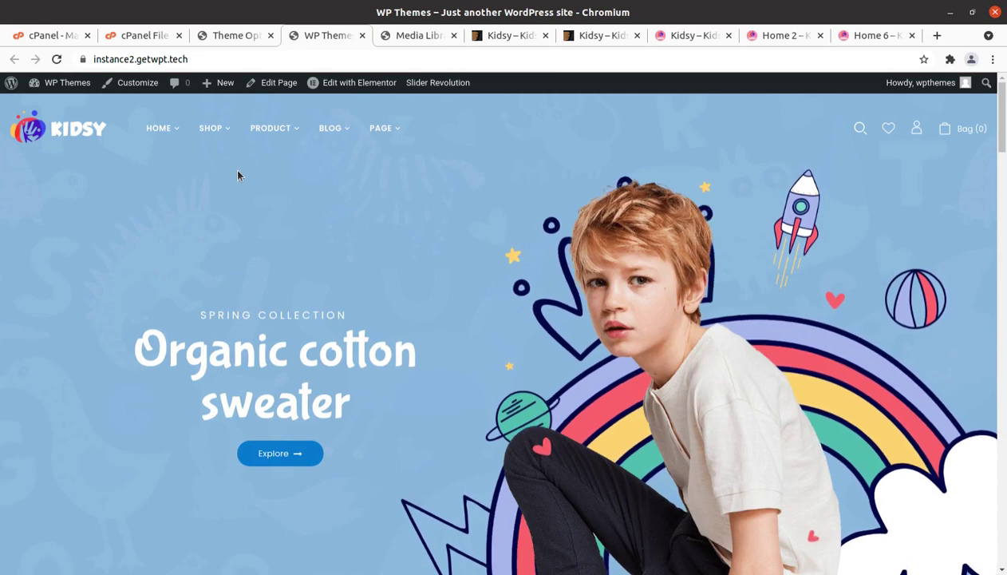
Look through the imported home page from the hero slider down to the footer, including the Features and Trending product sections.
{"action": "scroll", "coordinate": [237, 176], "scroll_direction": "down", "scroll_amount": 3}
{"action": "scroll", "coordinate": [237, 176], "scroll_direction": "down", "scroll_amount": 7}
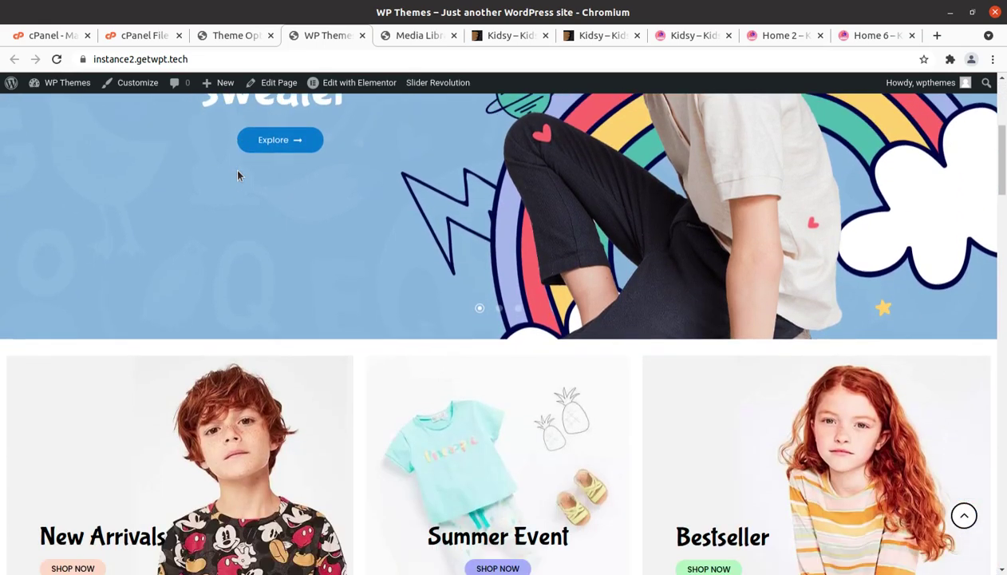
{"action": "scroll", "coordinate": [239, 174], "scroll_direction": "down", "scroll_amount": 1}
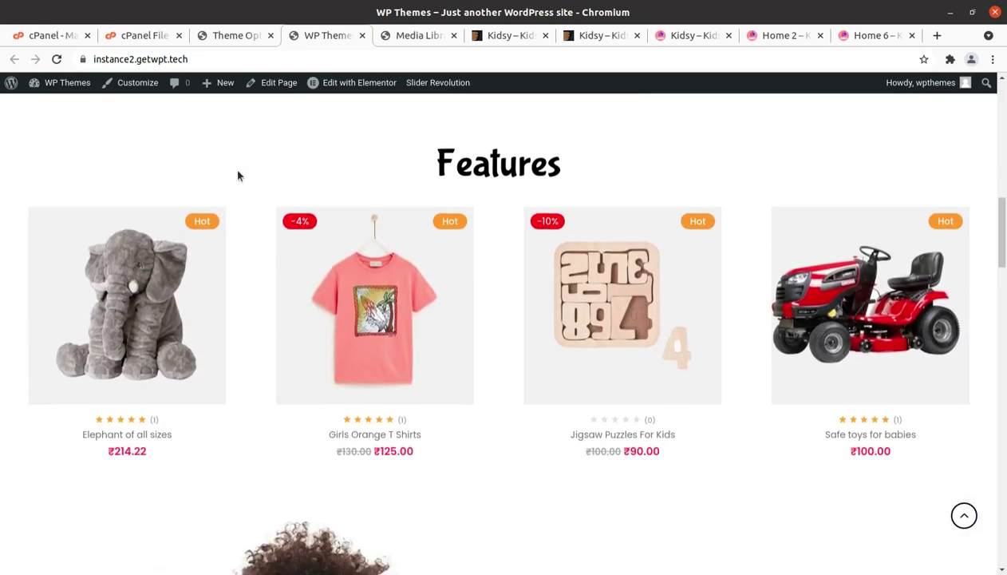
{"action": "scroll", "coordinate": [293, 317], "scroll_direction": "down", "scroll_amount": 1}
{"action": "scroll", "coordinate": [293, 317], "scroll_direction": "down", "scroll_amount": 8}
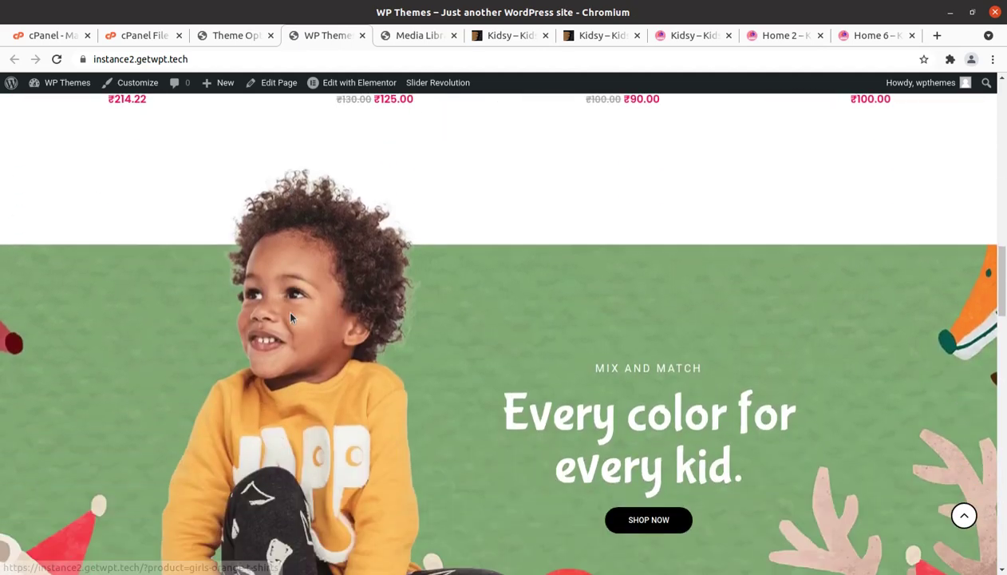
{"action": "scroll", "coordinate": [291, 317], "scroll_direction": "down", "scroll_amount": 9}
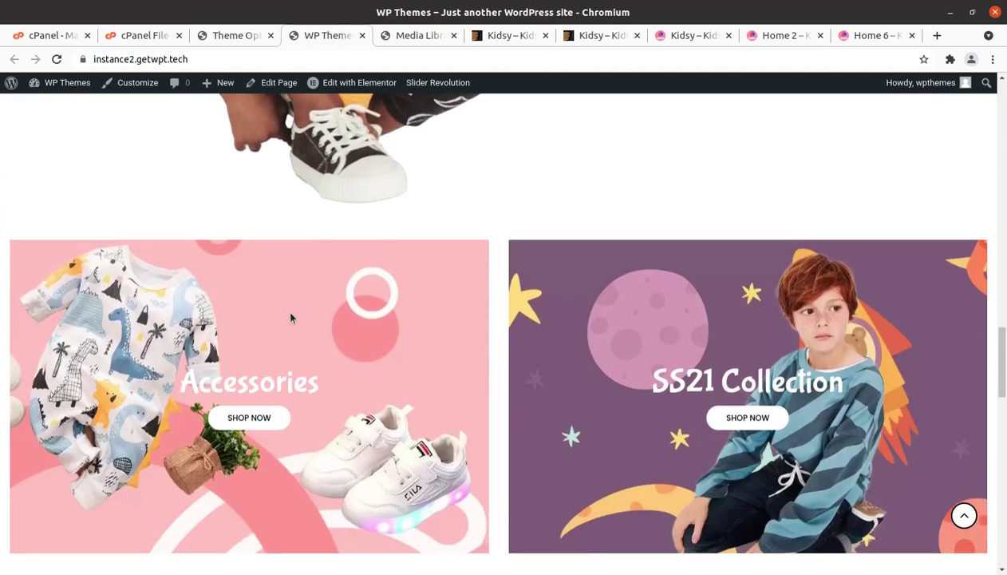
{"action": "scroll", "coordinate": [293, 317], "scroll_direction": "down", "scroll_amount": 8}
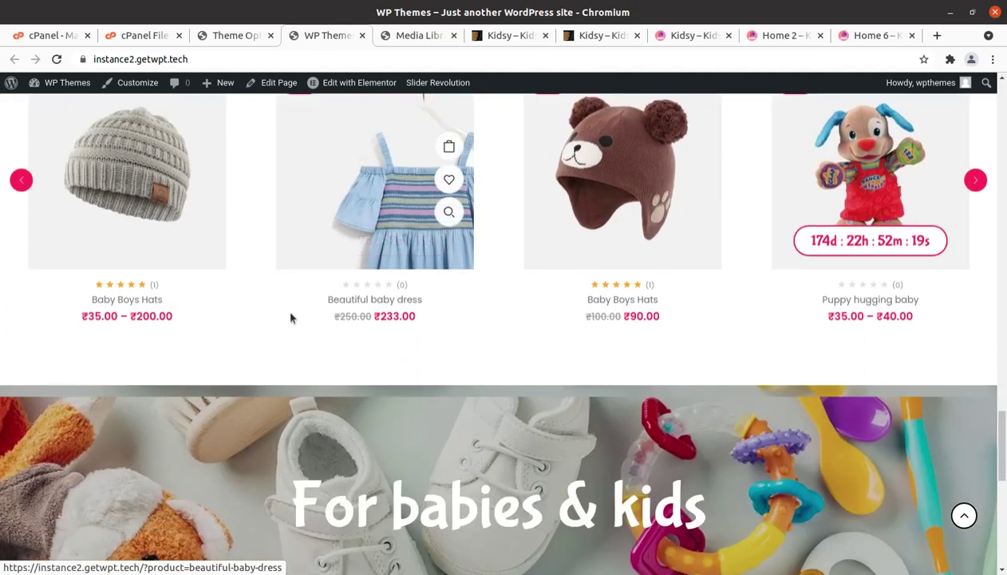
{"action": "scroll", "coordinate": [290, 317], "scroll_direction": "down", "scroll_amount": 3}
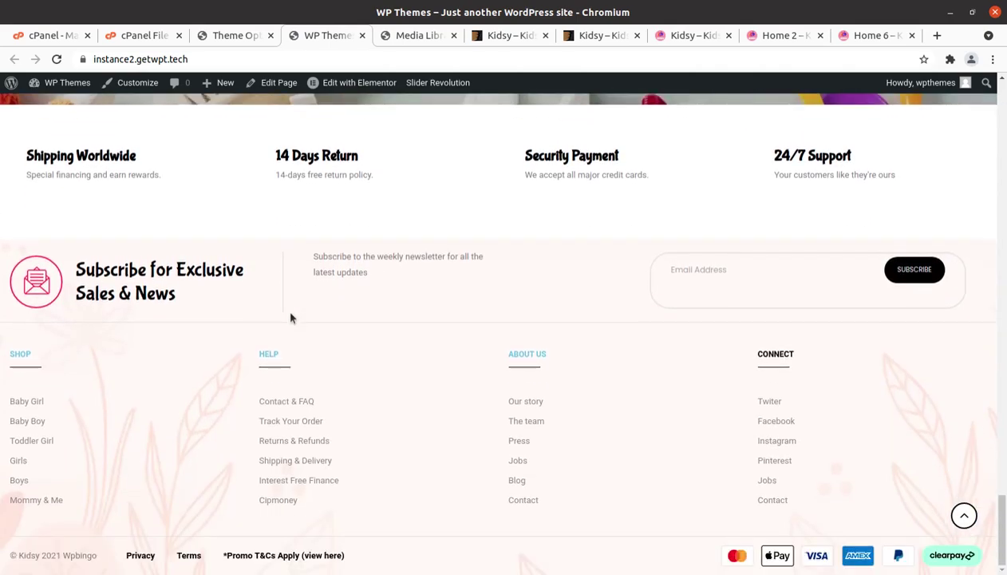
{"action": "scroll", "coordinate": [290, 317], "scroll_direction": "up", "scroll_amount": 10}
{"action": "scroll", "coordinate": [291, 317], "scroll_direction": "up", "scroll_amount": 5}
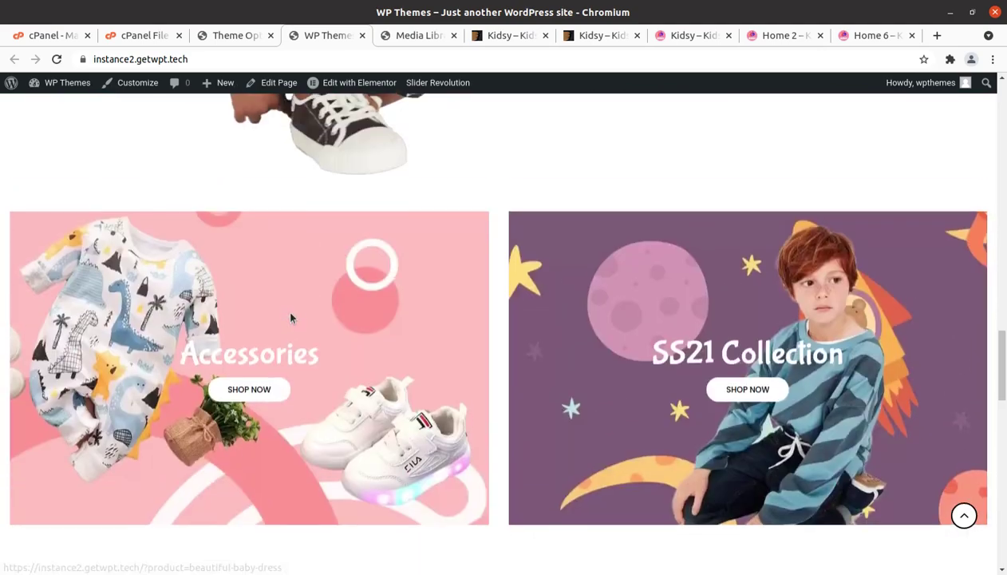
{"action": "scroll", "coordinate": [335, 310], "scroll_direction": "down", "scroll_amount": 6}
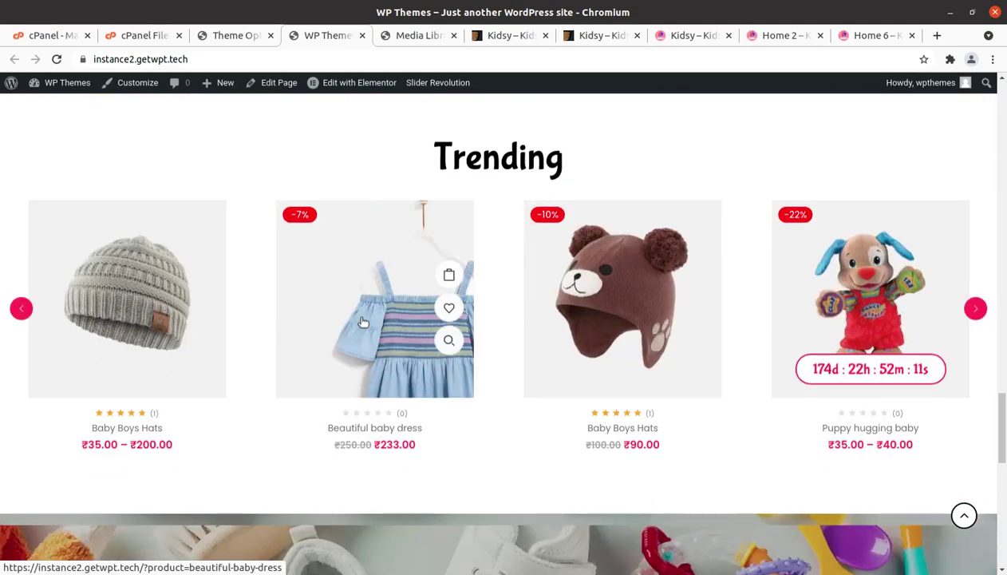
Open the Beautiful baby dress product and examine its details, Frequently Bought Together items, related products and footer.
{"action": "left_click", "coordinate": [359, 319]}
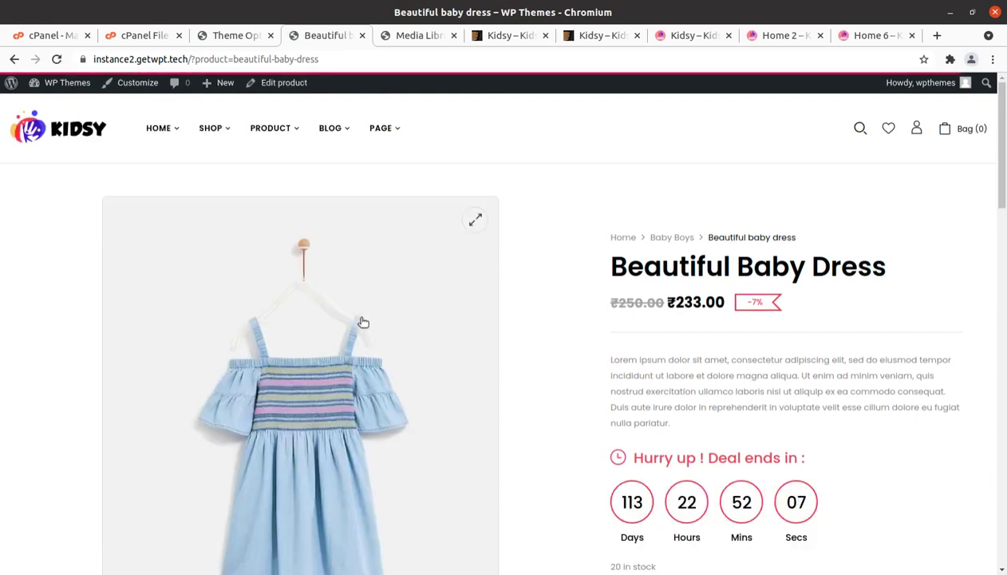
{"action": "scroll", "coordinate": [491, 404], "scroll_direction": "down", "scroll_amount": 3}
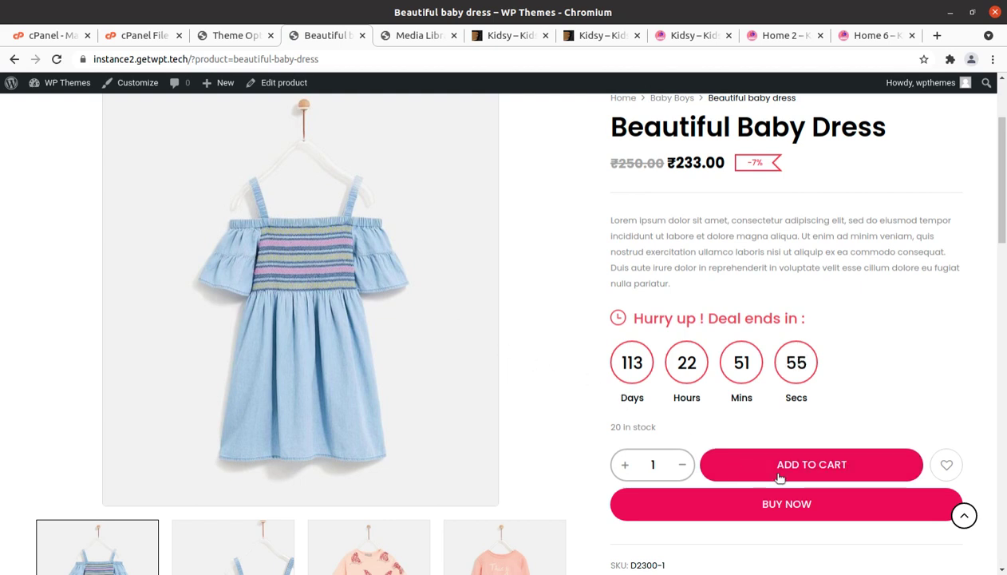
{"action": "scroll", "coordinate": [822, 461], "scroll_direction": "down", "scroll_amount": 2}
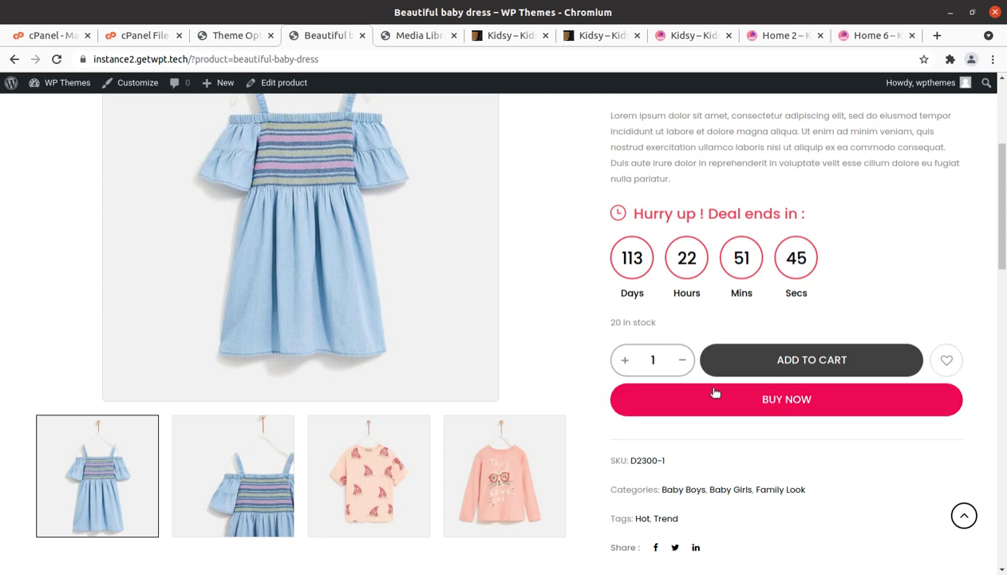
{"action": "scroll", "coordinate": [792, 402], "scroll_direction": "down", "scroll_amount": 1}
{"action": "scroll", "coordinate": [791, 403], "scroll_direction": "down", "scroll_amount": 4}
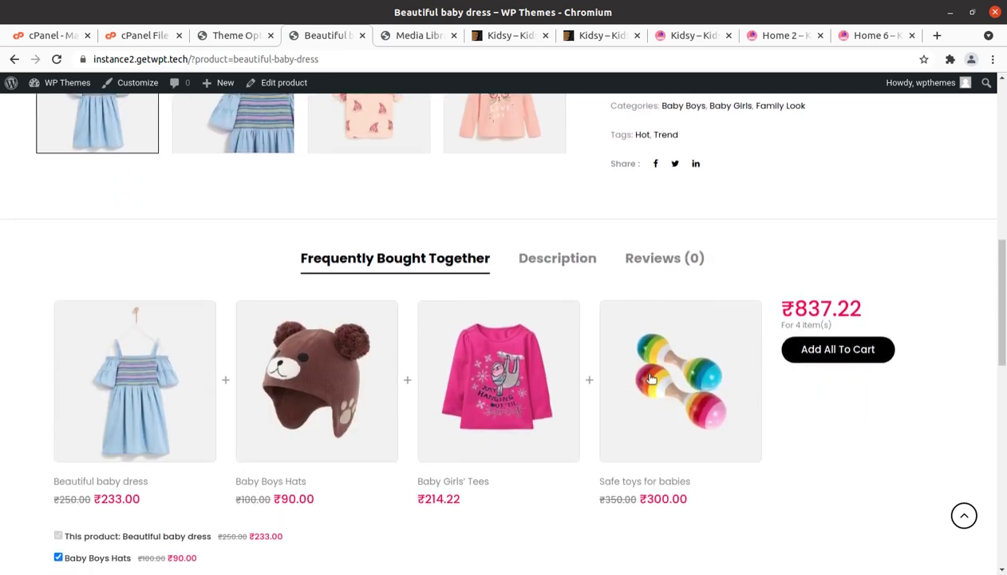
{"action": "scroll", "coordinate": [520, 351], "scroll_direction": "down", "scroll_amount": 5}
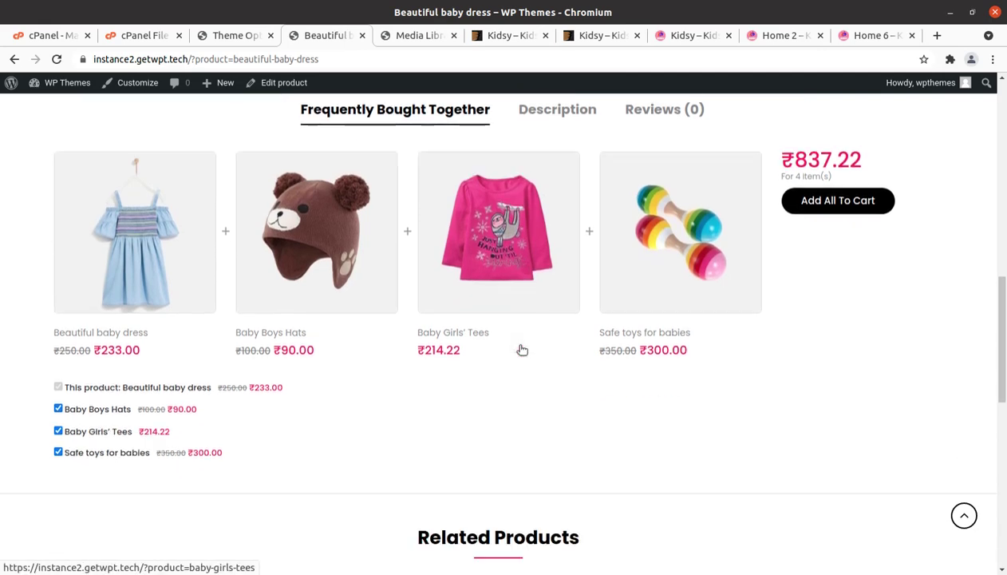
{"action": "scroll", "coordinate": [520, 350], "scroll_direction": "down", "scroll_amount": 2}
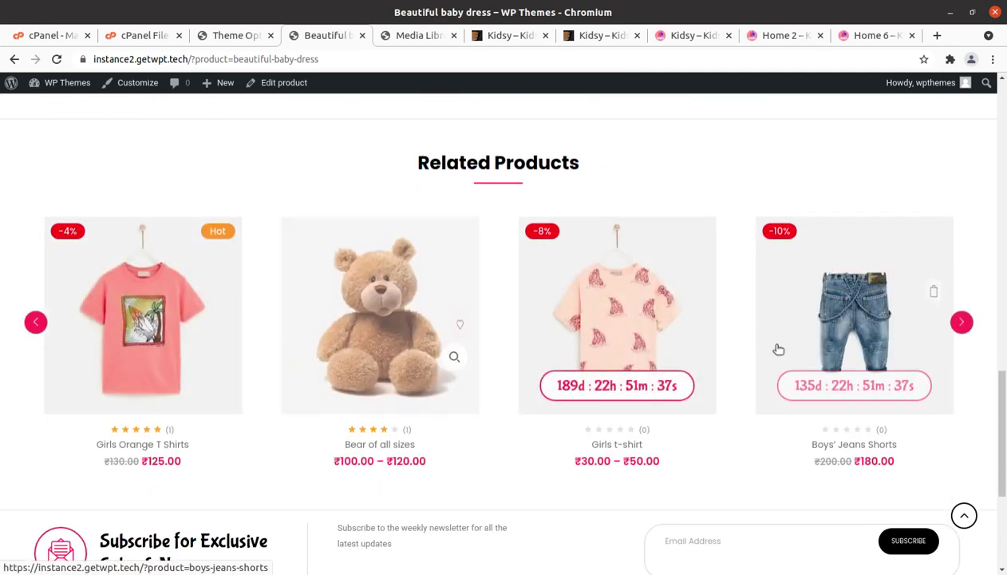
{"action": "scroll", "coordinate": [796, 364], "scroll_direction": "down", "scroll_amount": 2}
{"action": "scroll", "coordinate": [790, 364], "scroll_direction": "down", "scroll_amount": 2}
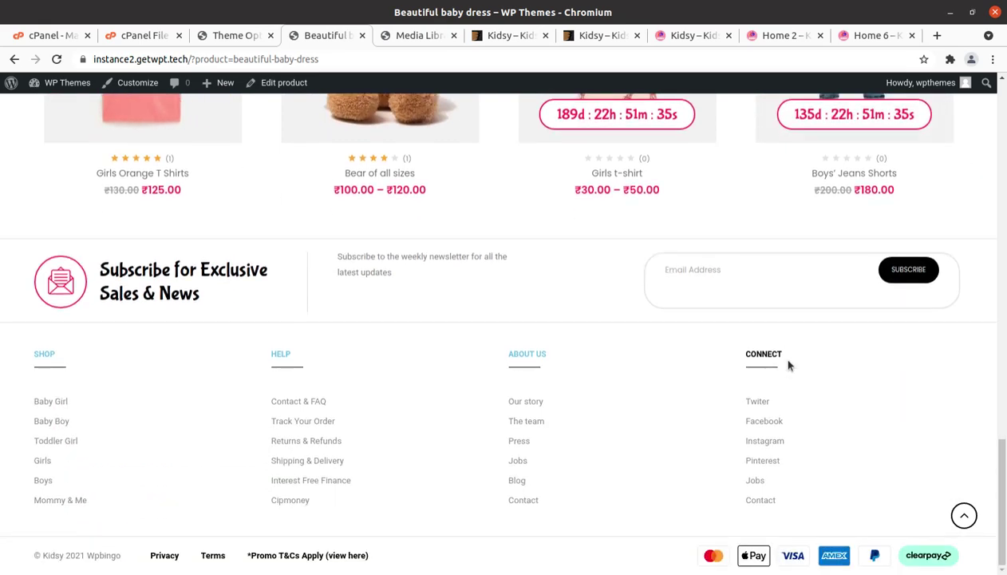
{"action": "scroll", "coordinate": [791, 364], "scroll_direction": "up", "scroll_amount": 8}
{"action": "scroll", "coordinate": [790, 364], "scroll_direction": "up", "scroll_amount": 4}
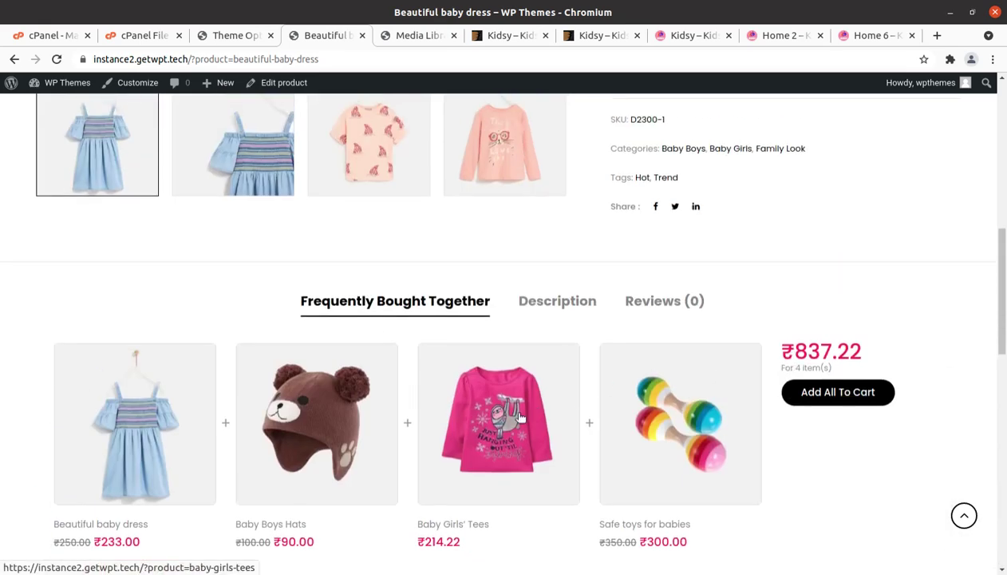
Open the Baby Girls' Tees product from Frequently Bought Together and check its image and product details.
{"action": "left_click", "coordinate": [520, 416]}
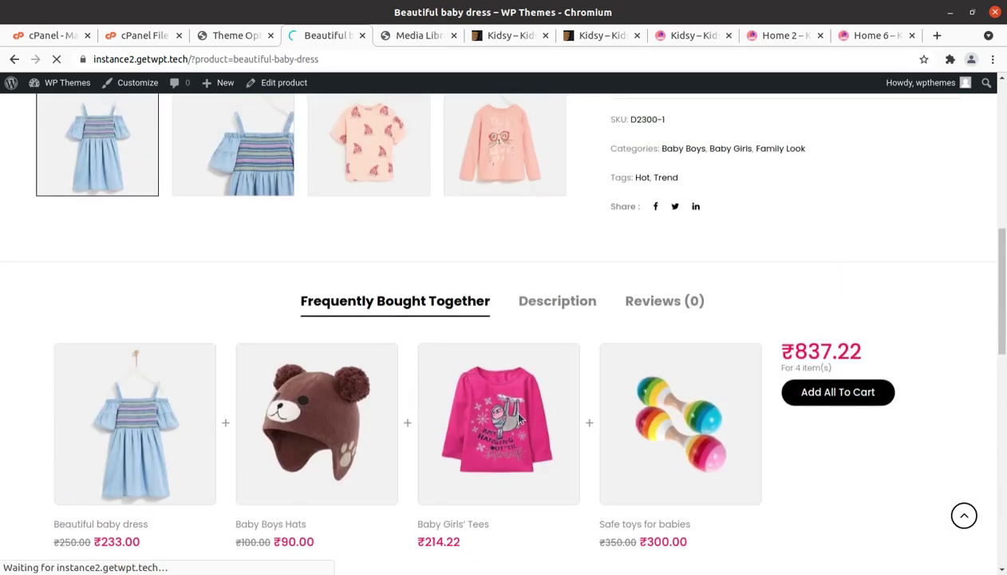
{"action": "scroll", "coordinate": [521, 417], "scroll_direction": "down", "scroll_amount": 2}
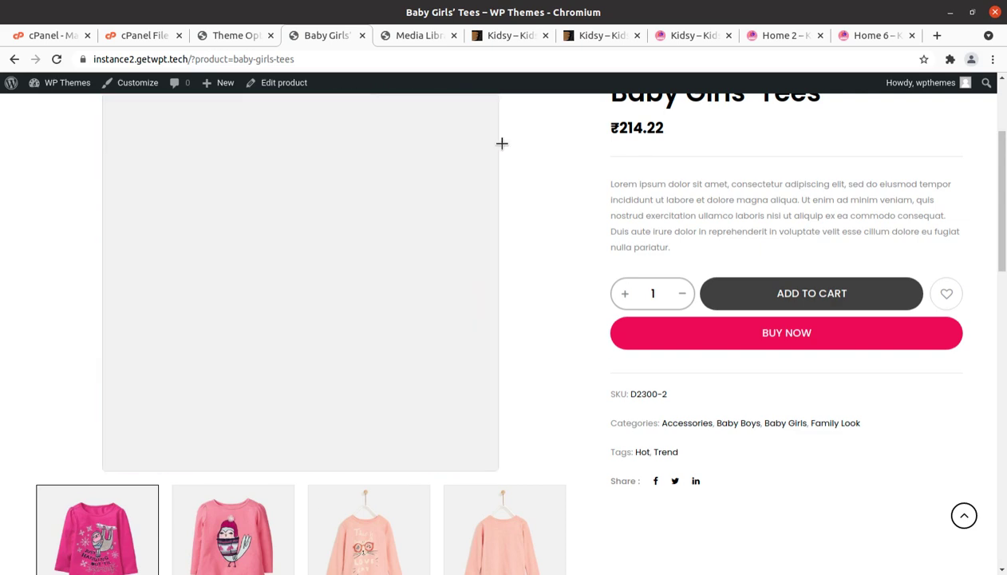
{"action": "scroll", "coordinate": [587, 296], "scroll_direction": "up", "scroll_amount": 2}
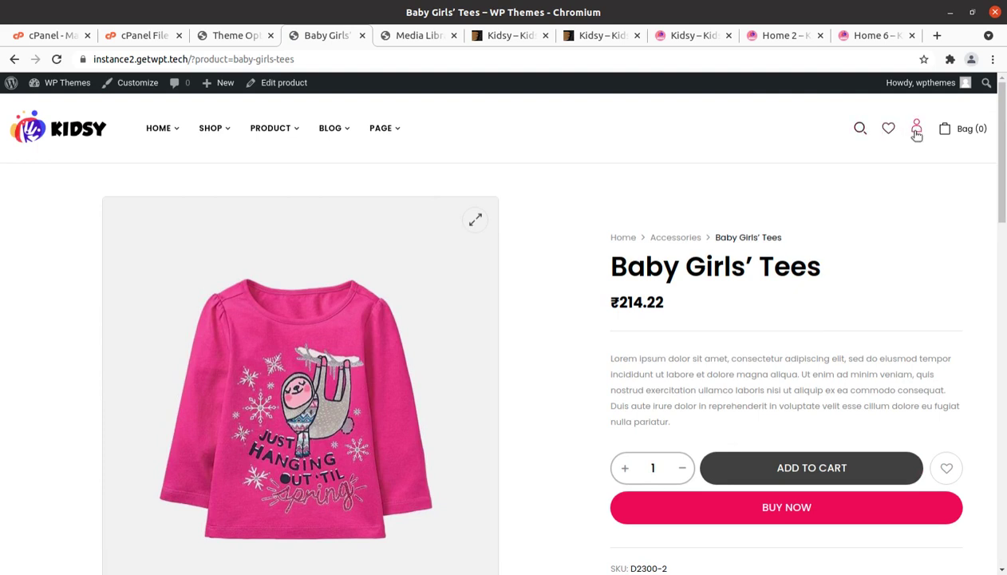
Open the Home 2 layout of the site and look through its banner, shop categories and promotional sections.
{"action": "left_click", "coordinate": [80, 131]}
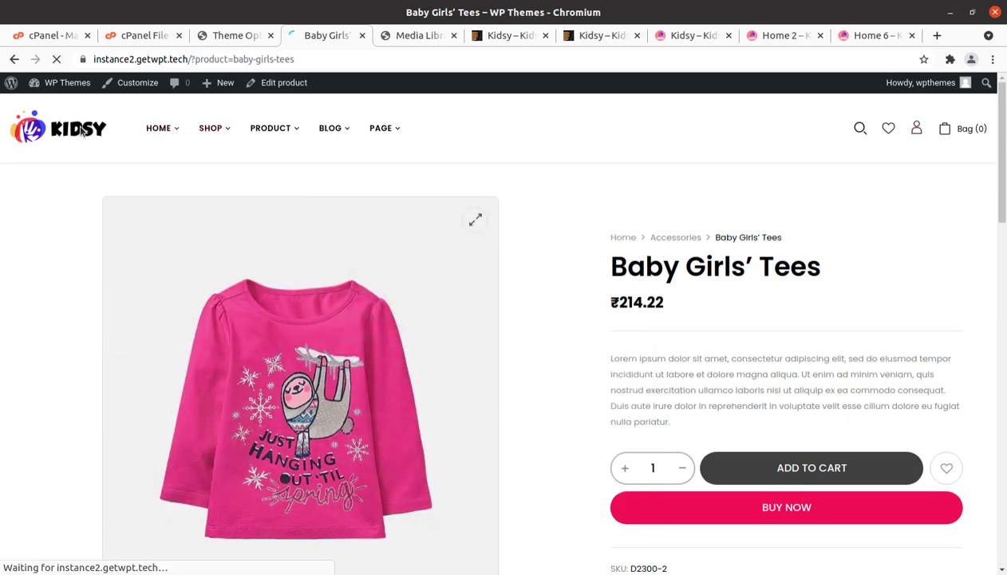
{"action": "mouse_move", "coordinate": [160, 130]}
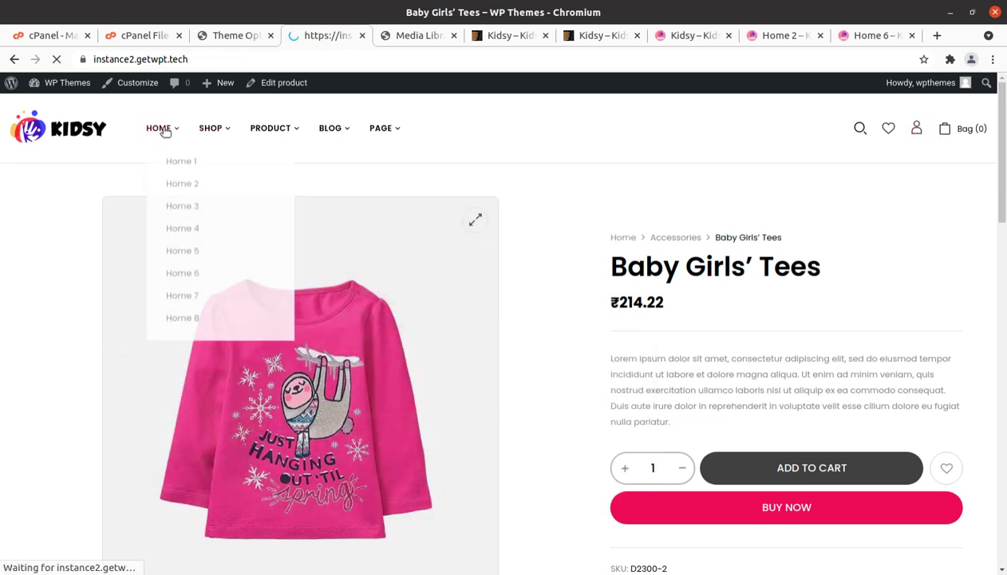
{"action": "left_click", "coordinate": [178, 182]}
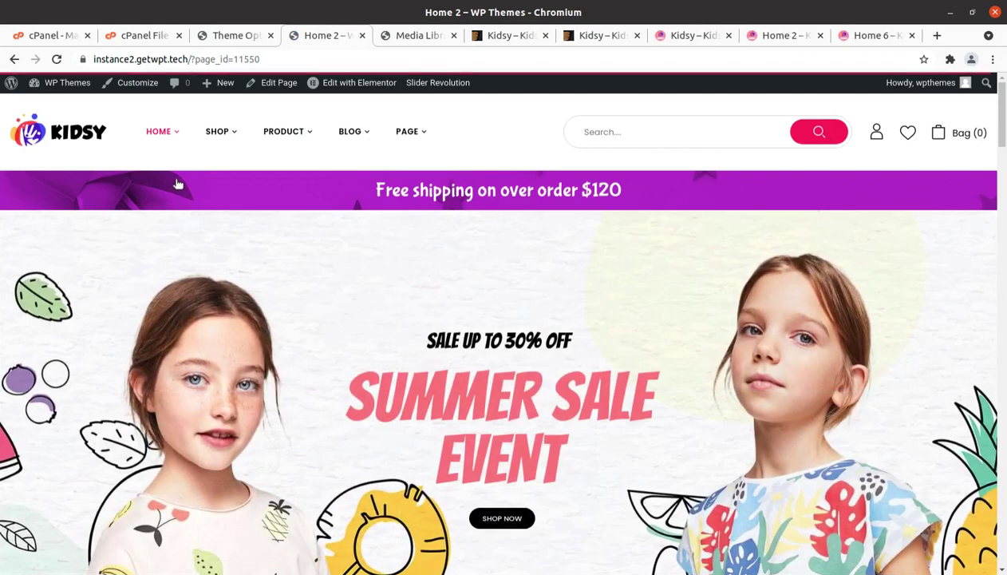
{"action": "scroll", "coordinate": [335, 287], "scroll_direction": "down", "scroll_amount": 9}
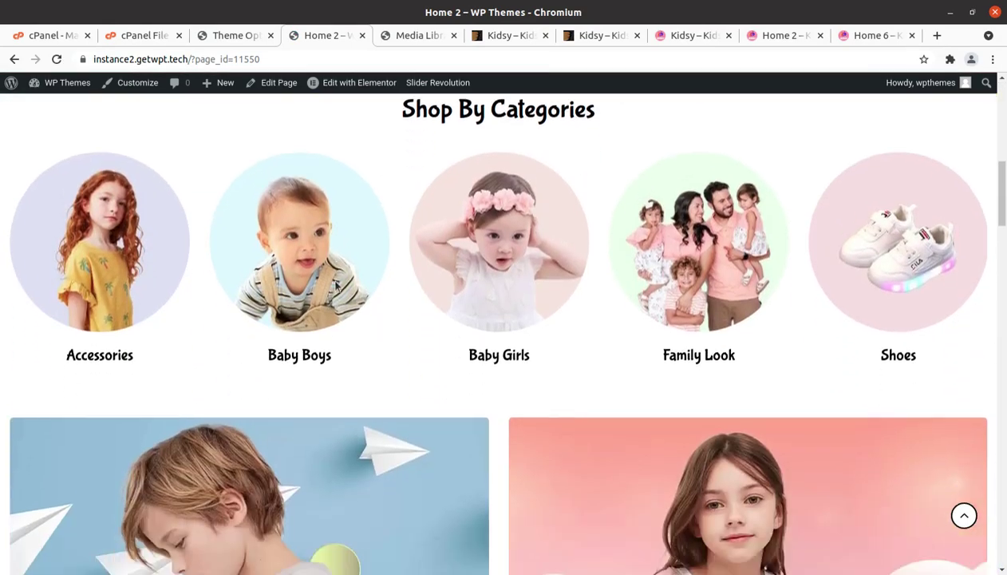
{"action": "scroll", "coordinate": [320, 287], "scroll_direction": "down", "scroll_amount": 3}
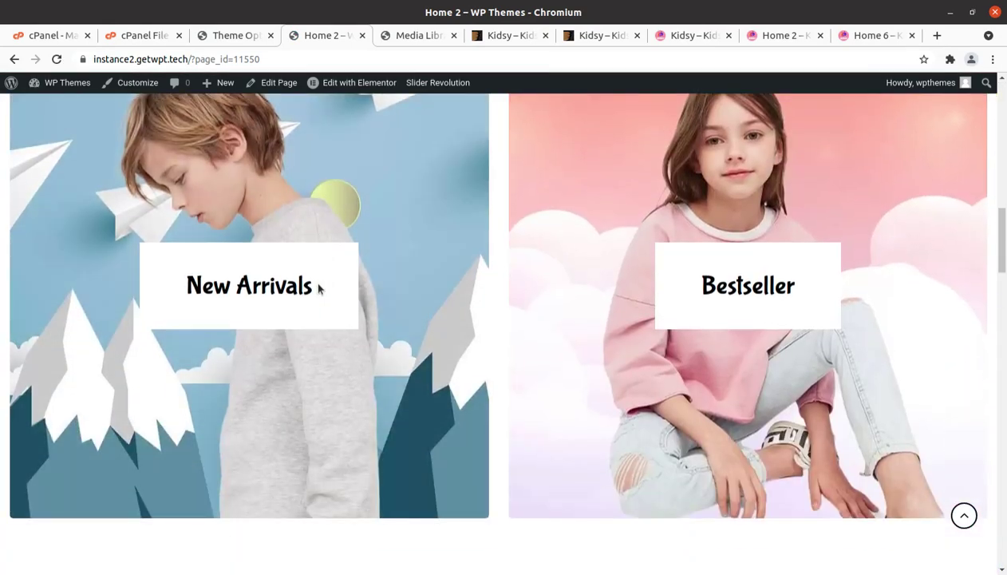
Return to the WordPress admin dashboard and open the Kidsy Theme Options page from there.
{"action": "left_click", "coordinate": [236, 40]}
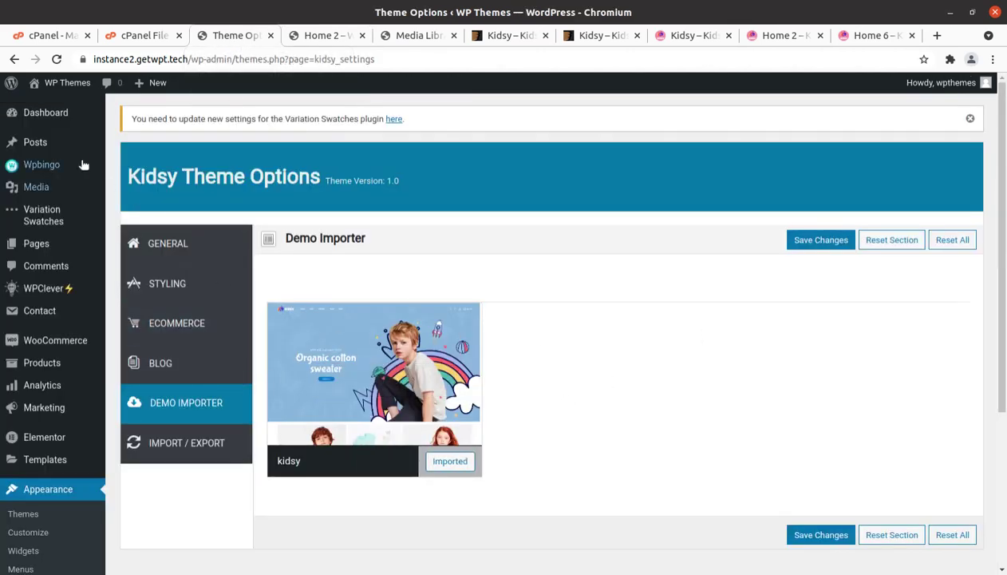
{"action": "left_click", "coordinate": [36, 118]}
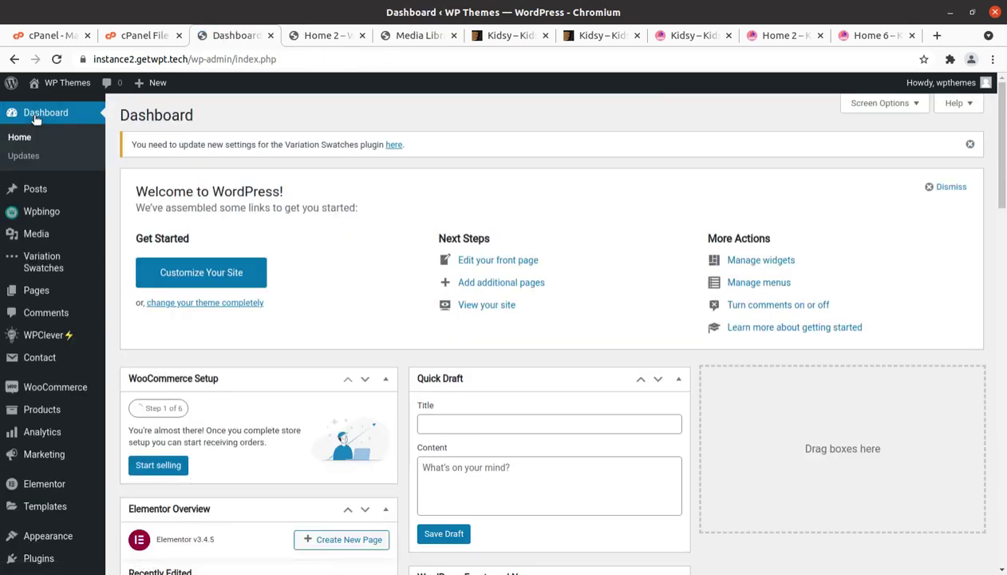
{"action": "mouse_move", "coordinate": [34, 220]}
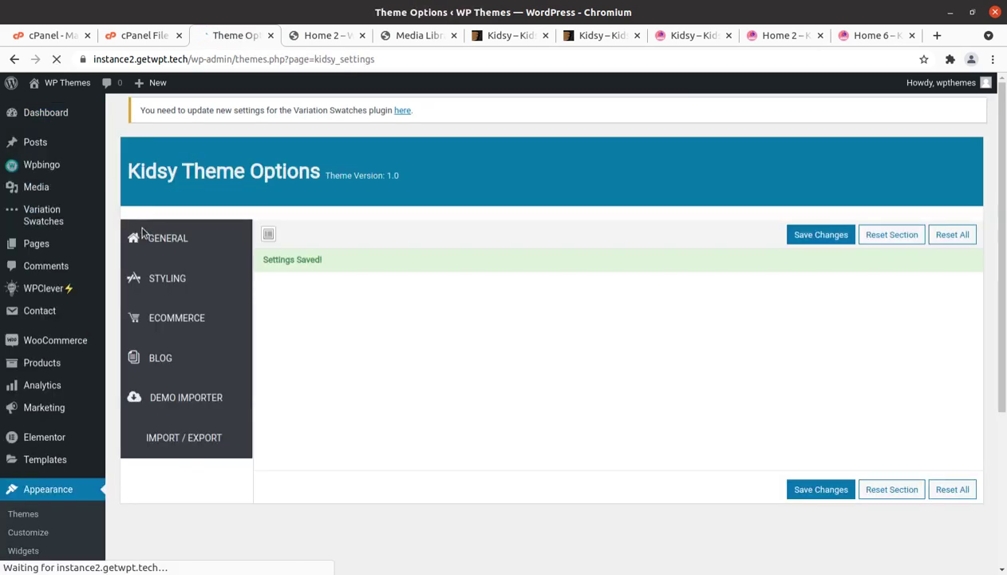
Review the Layout settings in the General section of the theme options and open the Logo & Icons settings.
{"action": "left_click", "coordinate": [183, 252]}
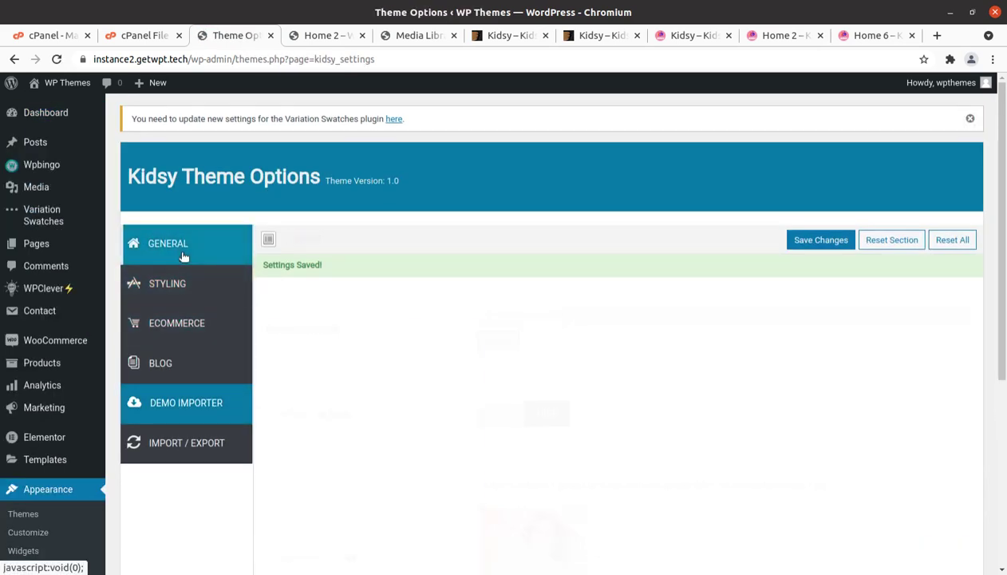
{"action": "scroll", "coordinate": [439, 343], "scroll_direction": "down", "scroll_amount": 1}
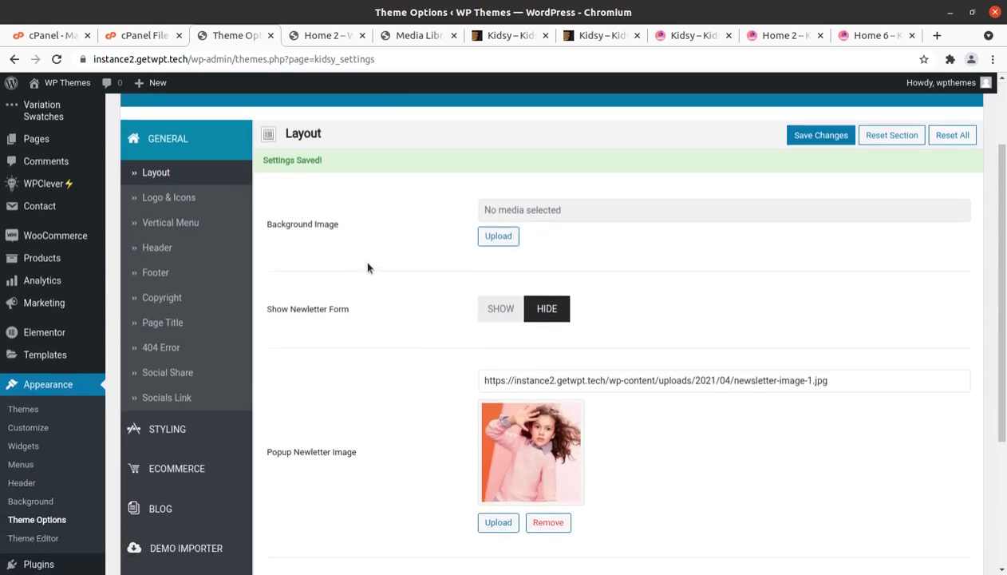
{"action": "scroll", "coordinate": [361, 341], "scroll_direction": "down", "scroll_amount": 2}
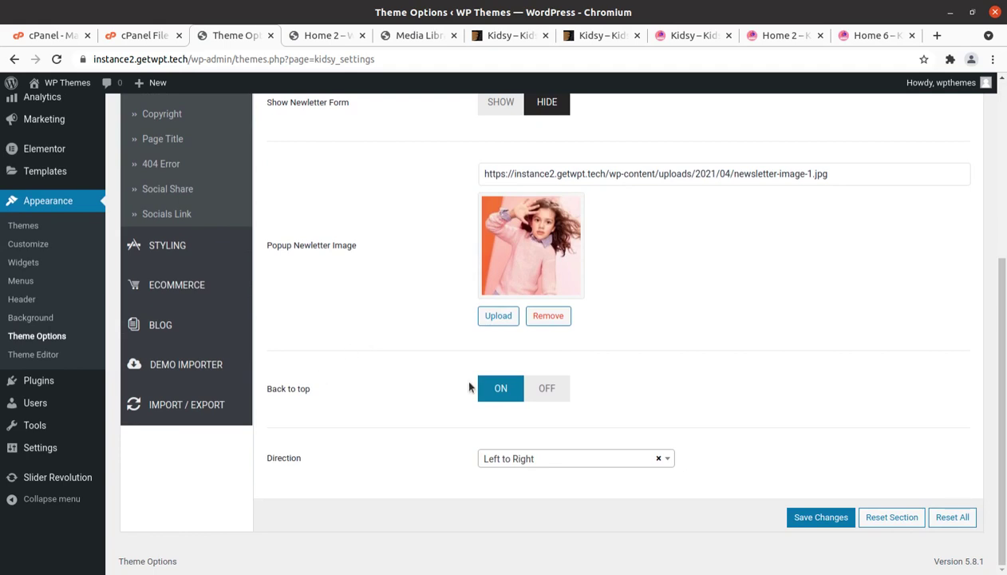
{"action": "scroll", "coordinate": [600, 395], "scroll_direction": "up", "scroll_amount": 2}
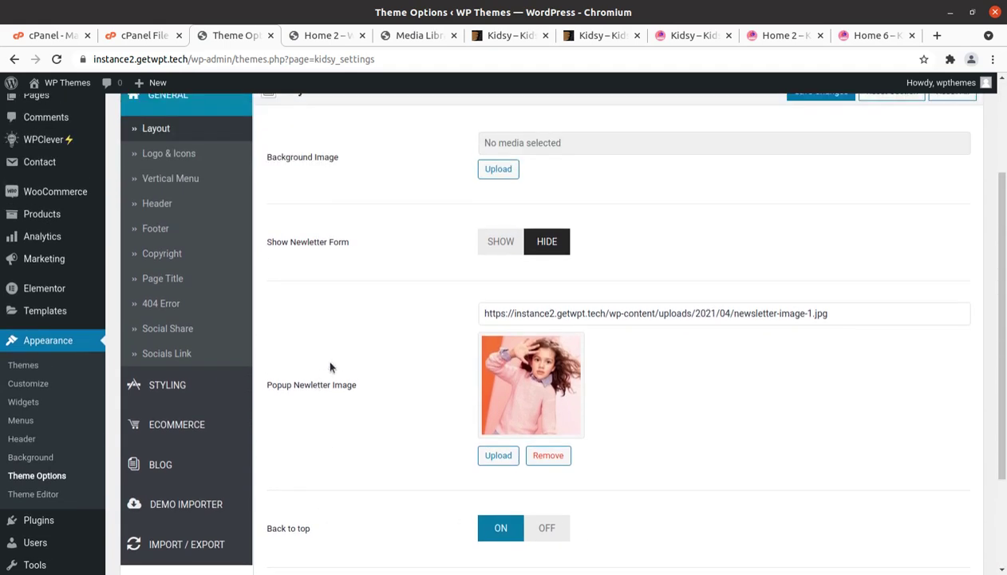
{"action": "scroll", "coordinate": [330, 367], "scroll_direction": "up", "scroll_amount": 2}
{"action": "left_click", "coordinate": [163, 258]}
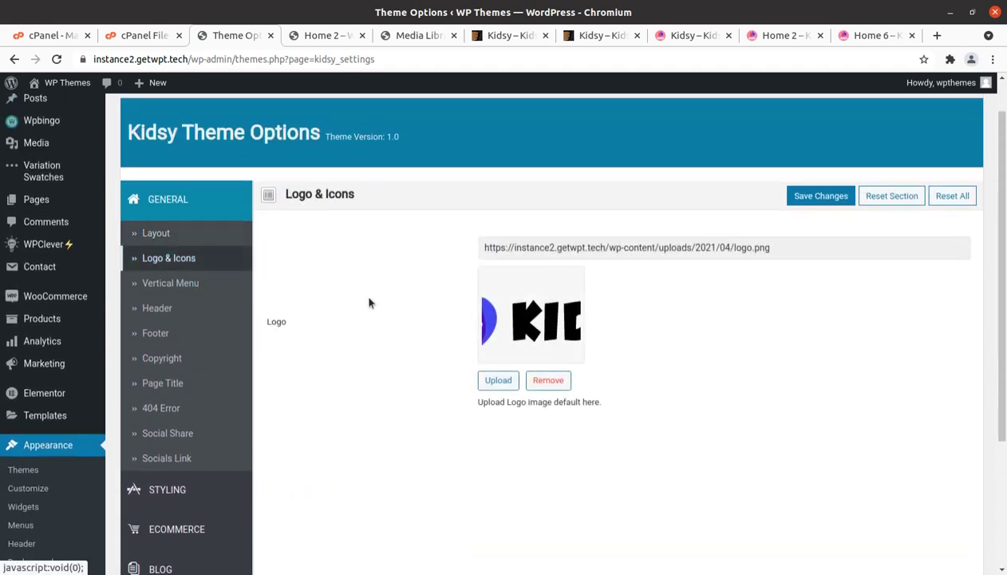
Review the Vertical Menu limits and the Header settings, including the header types, search, wishlist, cart and contact options.
{"action": "left_click", "coordinate": [201, 286]}
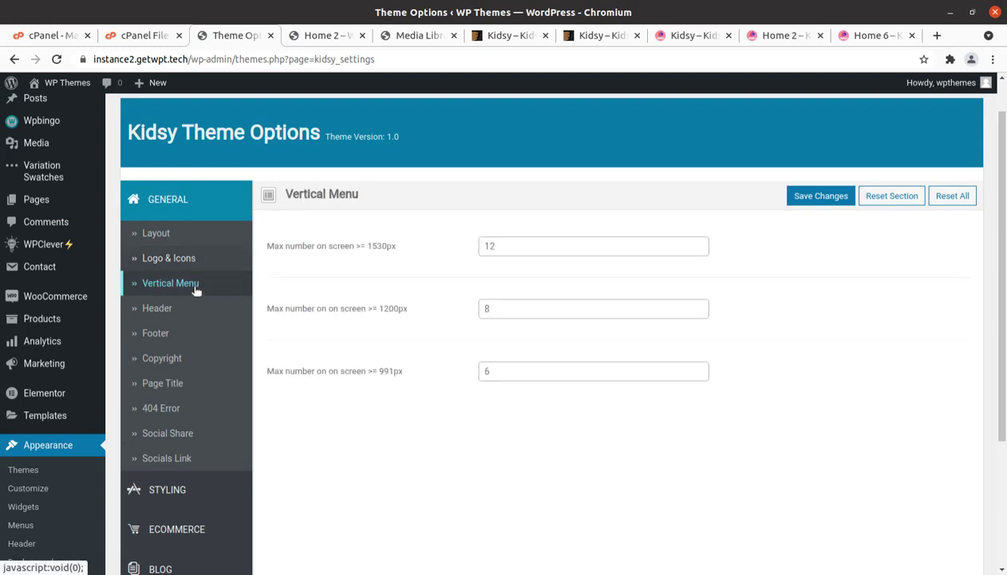
{"action": "left_click", "coordinate": [191, 311]}
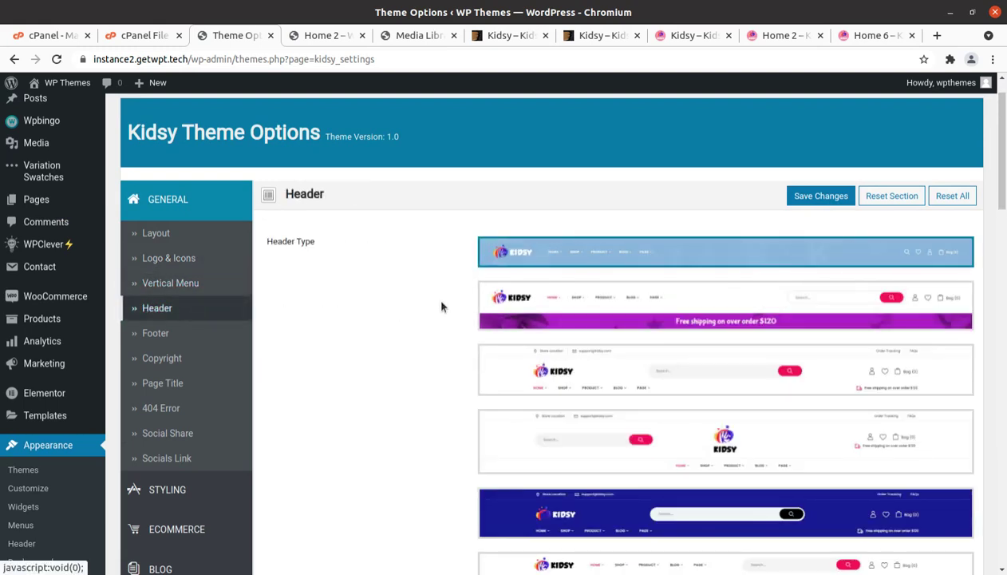
{"action": "scroll", "coordinate": [559, 331], "scroll_direction": "down", "scroll_amount": 3}
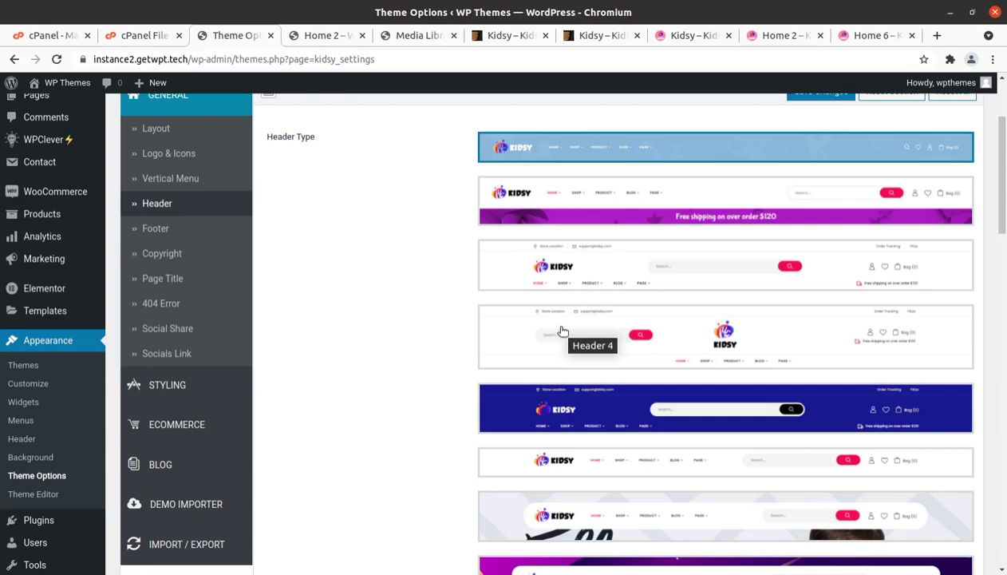
{"action": "scroll", "coordinate": [562, 331], "scroll_direction": "down", "scroll_amount": 5}
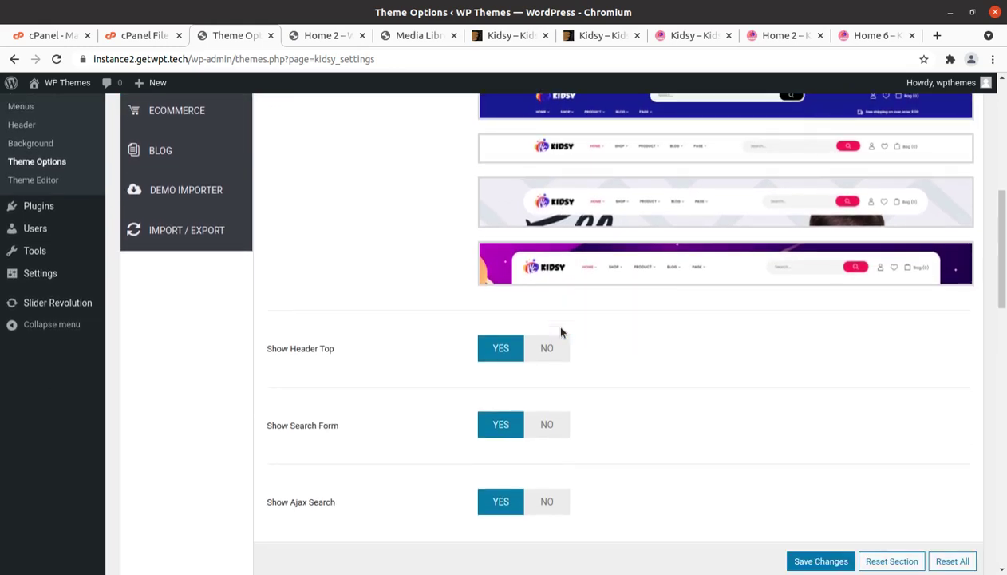
{"action": "scroll", "coordinate": [561, 332], "scroll_direction": "down", "scroll_amount": 5}
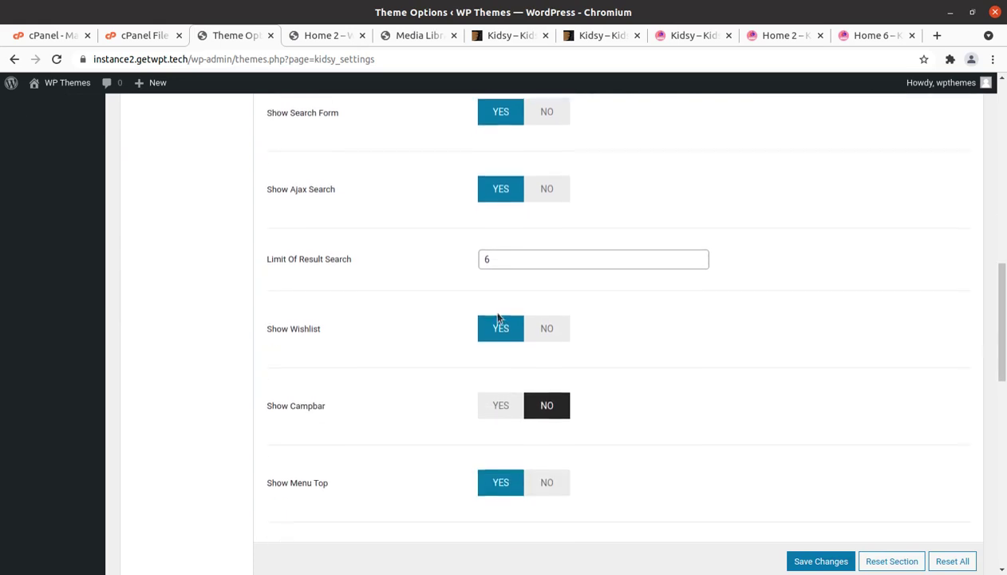
{"action": "scroll", "coordinate": [497, 318], "scroll_direction": "down", "scroll_amount": 9}
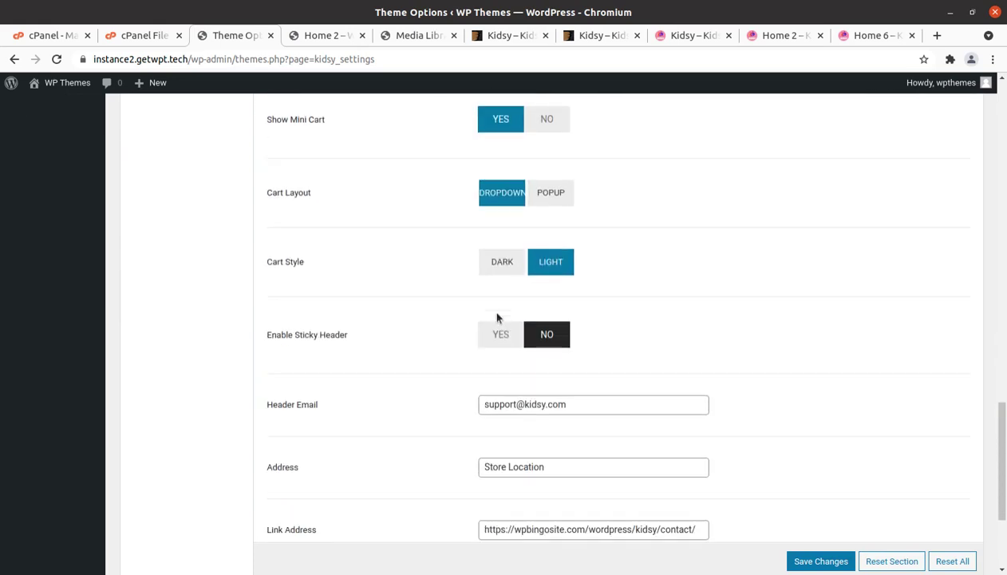
{"action": "scroll", "coordinate": [498, 317], "scroll_direction": "down", "scroll_amount": 3}
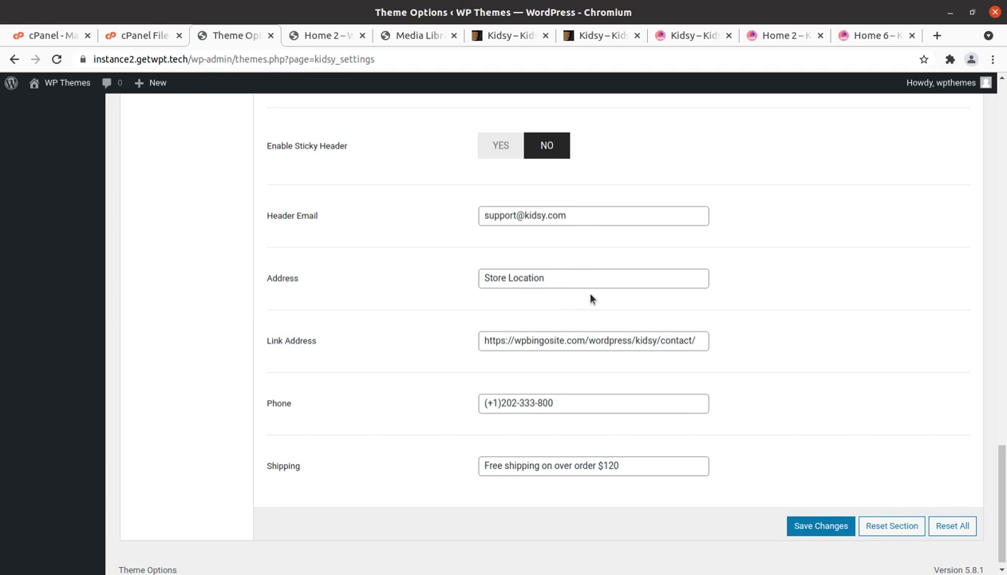
{"action": "scroll", "coordinate": [591, 296], "scroll_direction": "up", "scroll_amount": 9}
{"action": "scroll", "coordinate": [191, 280], "scroll_direction": "up", "scroll_amount": 10}
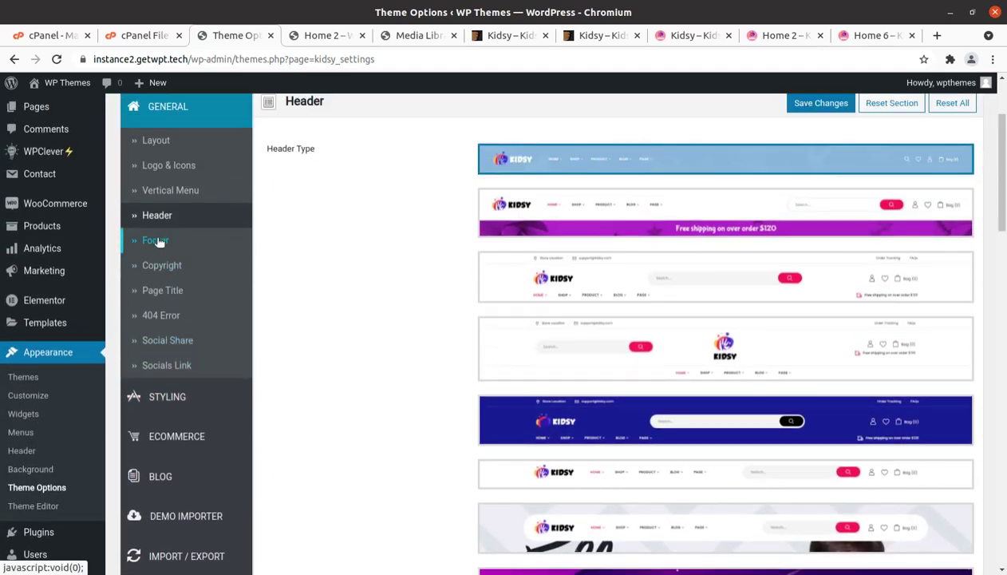
Open the Footer settings in the General section and look through the available footer styles.
{"action": "left_click", "coordinate": [156, 241]}
{"action": "scroll", "coordinate": [589, 296], "scroll_direction": "down", "scroll_amount": 6}
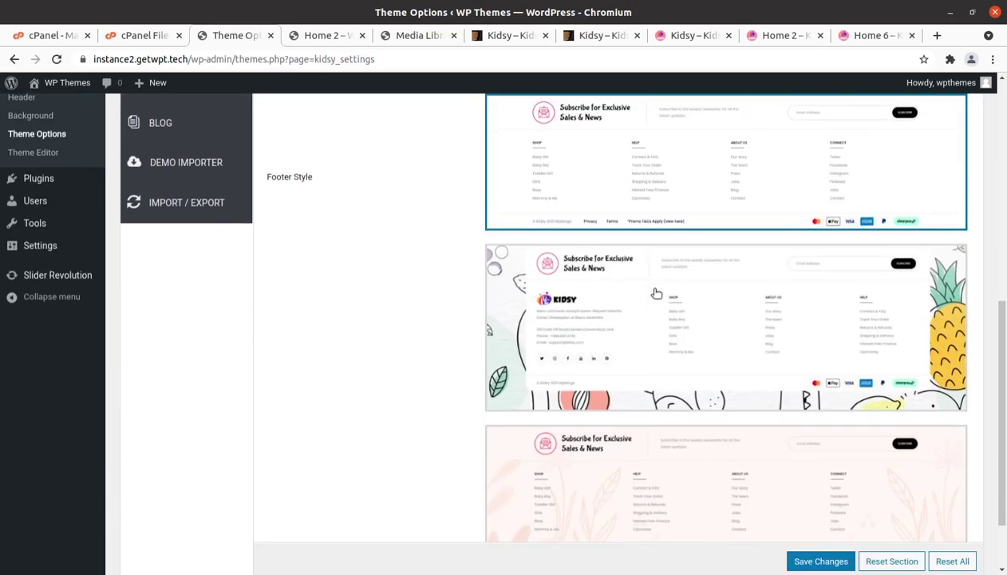
{"action": "scroll", "coordinate": [650, 293], "scroll_direction": "up", "scroll_amount": 3}
{"action": "scroll", "coordinate": [651, 293], "scroll_direction": "up", "scroll_amount": 6}
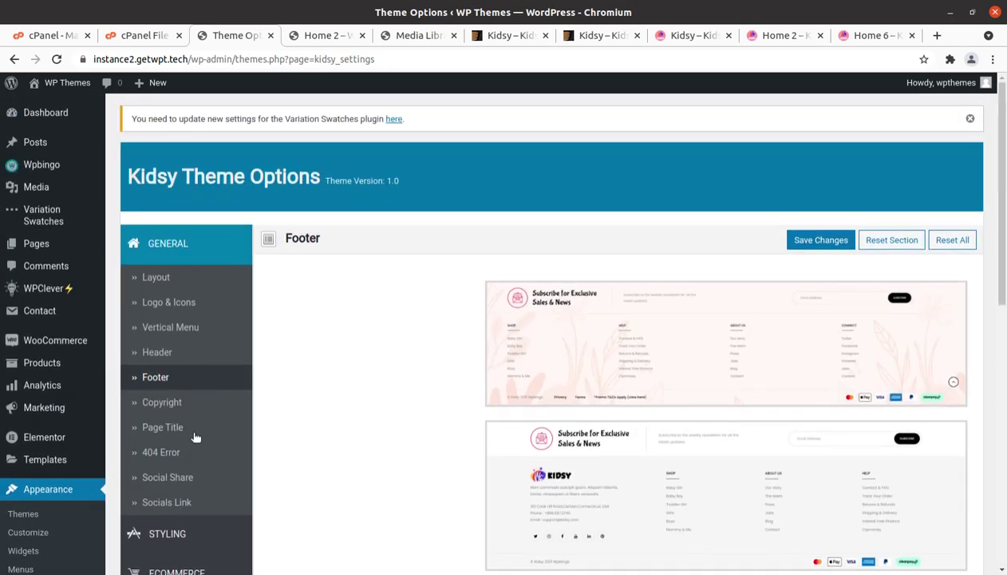
Go through the Copyright, Page Title, 404 Error, Social Share and Socials Link settings of the General section.
{"action": "left_click", "coordinate": [163, 403]}
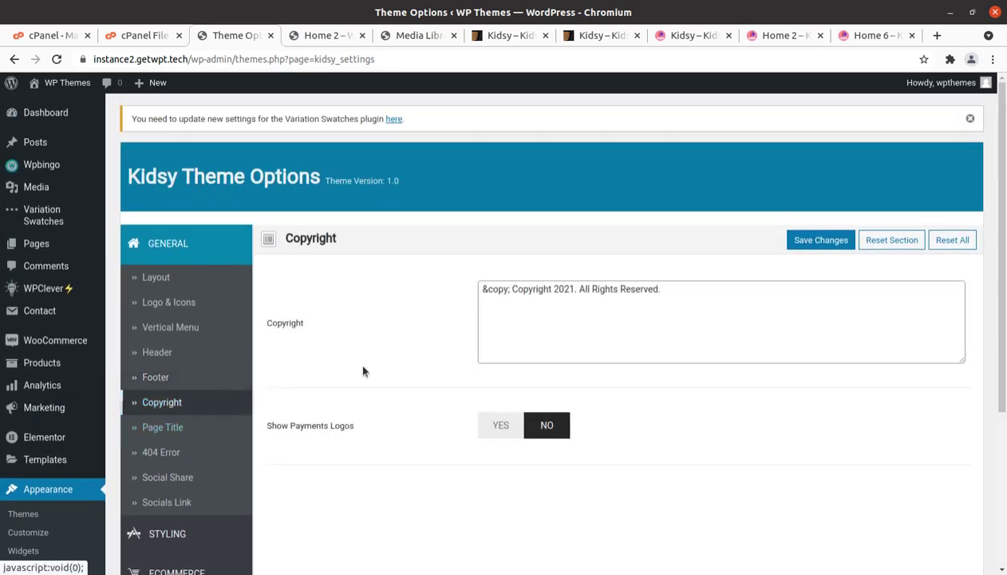
{"action": "left_click", "coordinate": [184, 429]}
{"action": "left_click", "coordinate": [163, 455]}
{"action": "left_click", "coordinate": [166, 477]}
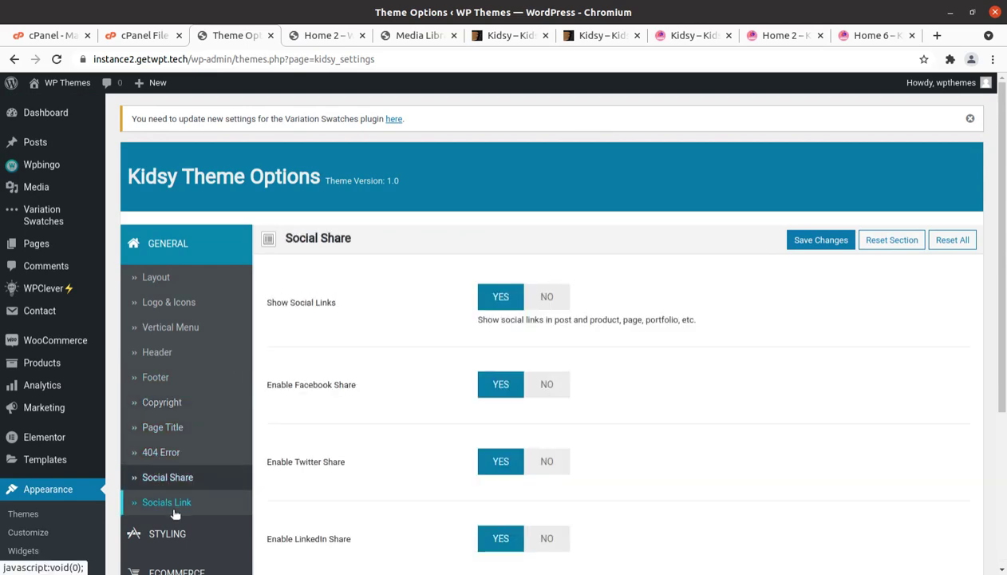
{"action": "left_click", "coordinate": [169, 504]}
Open the Styling section and review its Color & Effect settings, including the loading overlay and banner effects.
{"action": "scroll", "coordinate": [272, 446], "scroll_direction": "down", "scroll_amount": 2}
{"action": "left_click", "coordinate": [184, 428]}
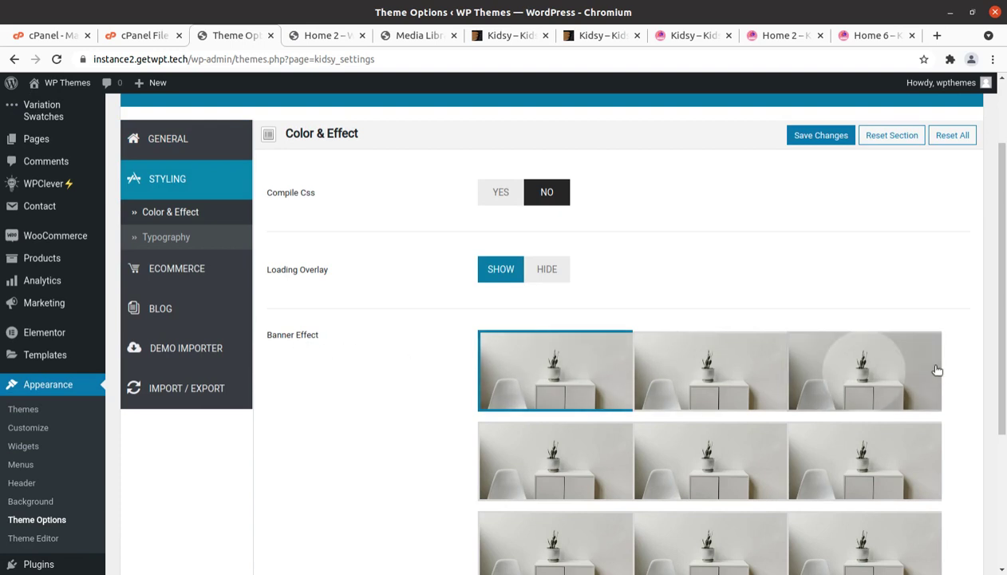
{"action": "scroll", "coordinate": [935, 370], "scroll_direction": "down", "scroll_amount": 1}
{"action": "scroll", "coordinate": [949, 376], "scroll_direction": "down", "scroll_amount": 2}
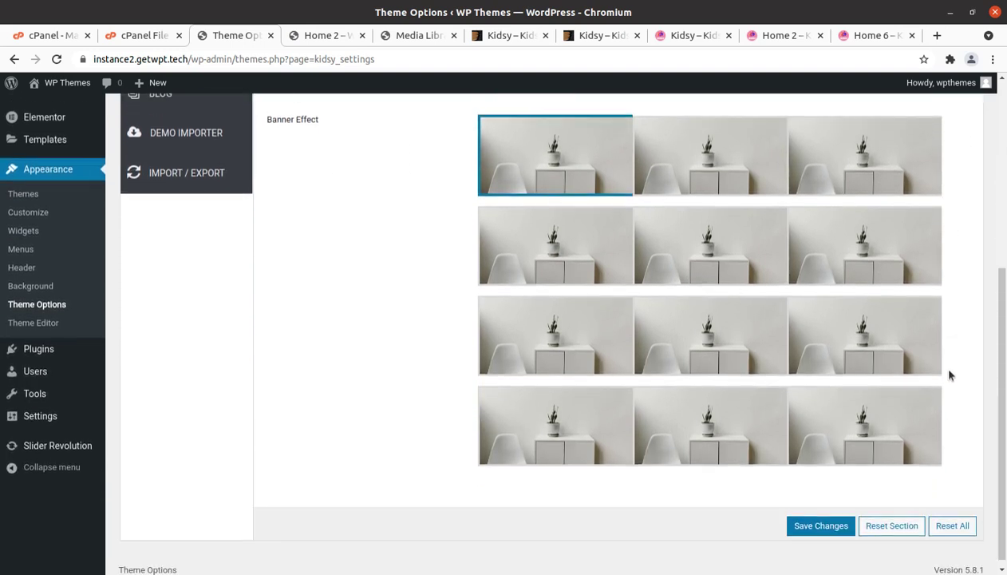
{"action": "scroll", "coordinate": [950, 376], "scroll_direction": "up", "scroll_amount": 3}
{"action": "scroll", "coordinate": [949, 375], "scroll_direction": "up", "scroll_amount": 2}
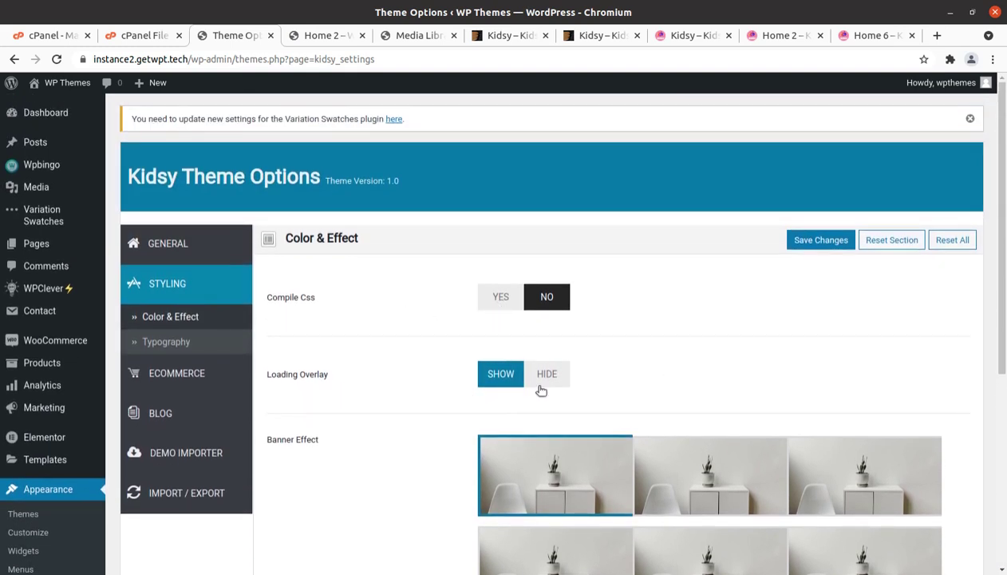
Open the Ecommerce section and review the Product Archives settings for shop layout, columns, view mode and hover effects.
{"action": "left_click", "coordinate": [203, 374]}
{"action": "scroll", "coordinate": [502, 349], "scroll_direction": "down", "scroll_amount": 4}
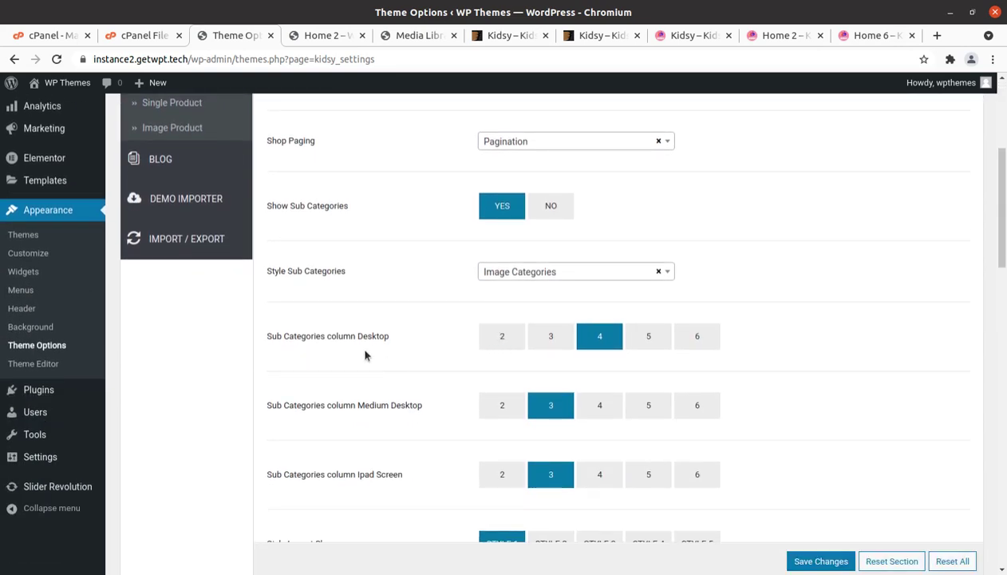
{"action": "scroll", "coordinate": [538, 372], "scroll_direction": "down", "scroll_amount": 3}
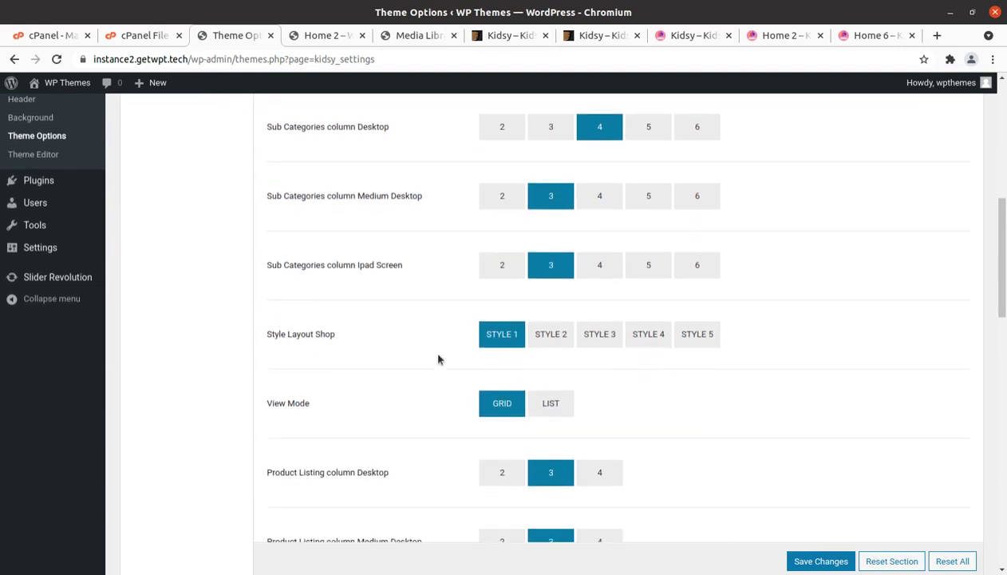
{"action": "scroll", "coordinate": [575, 349], "scroll_direction": "down", "scroll_amount": 5}
{"action": "scroll", "coordinate": [582, 353], "scroll_direction": "down", "scroll_amount": 6}
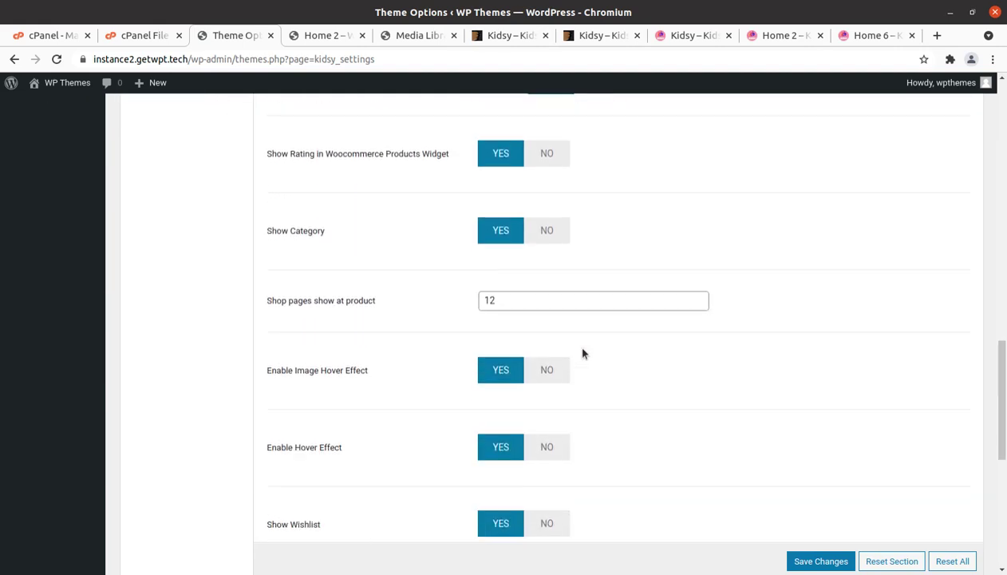
{"action": "scroll", "coordinate": [582, 353], "scroll_direction": "up", "scroll_amount": 15}
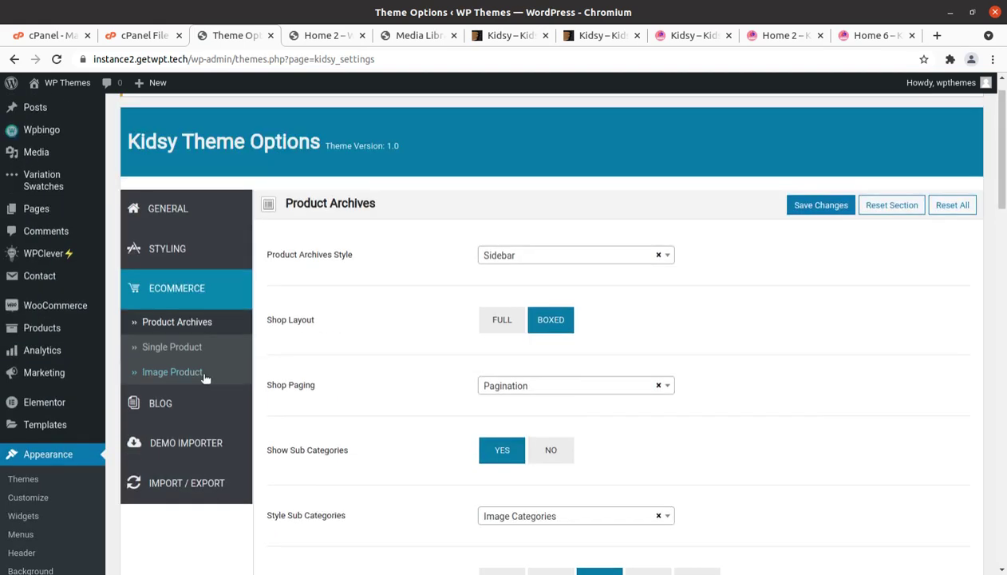
Review the Single Product and Image Product settings, including page layout, thumbnails, zoom type and lens options.
{"action": "left_click", "coordinate": [200, 373]}
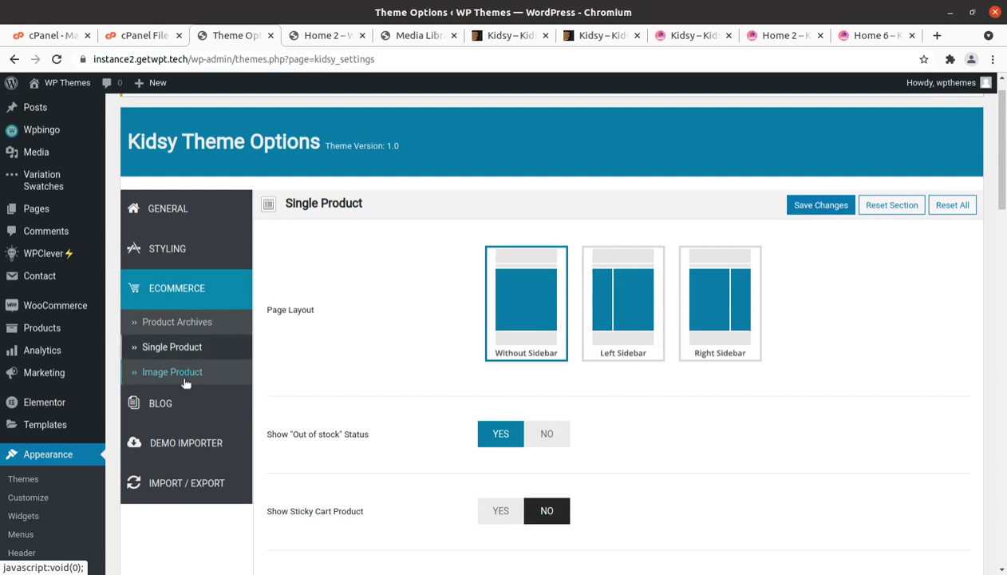
{"action": "left_click", "coordinate": [181, 374]}
{"action": "scroll", "coordinate": [548, 407], "scroll_direction": "down", "scroll_amount": 5}
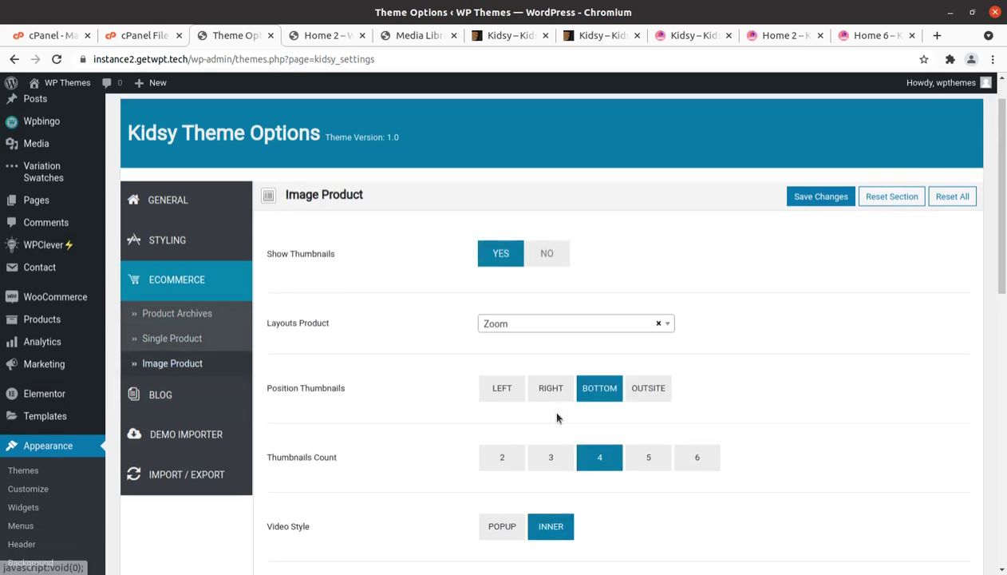
{"action": "scroll", "coordinate": [559, 415], "scroll_direction": "down", "scroll_amount": 2}
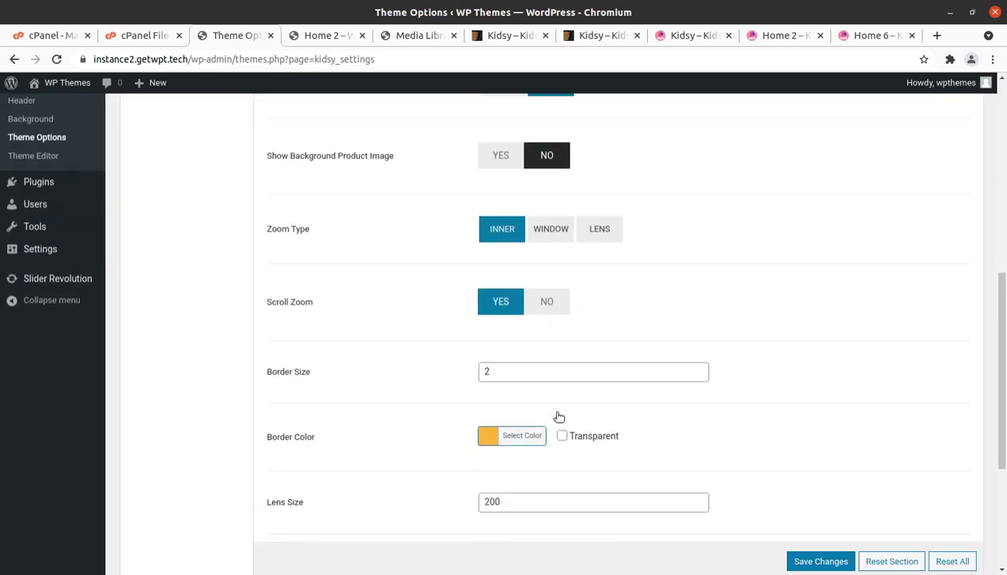
{"action": "scroll", "coordinate": [652, 407], "scroll_direction": "down", "scroll_amount": 2}
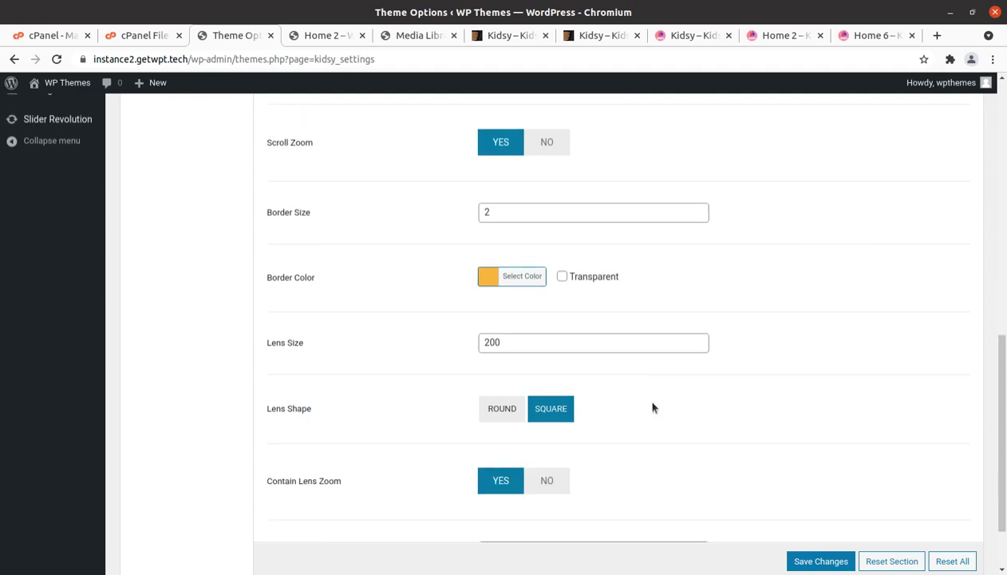
{"action": "scroll", "coordinate": [652, 407], "scroll_direction": "up", "scroll_amount": 6}
{"action": "scroll", "coordinate": [652, 407], "scroll_direction": "up", "scroll_amount": 3}
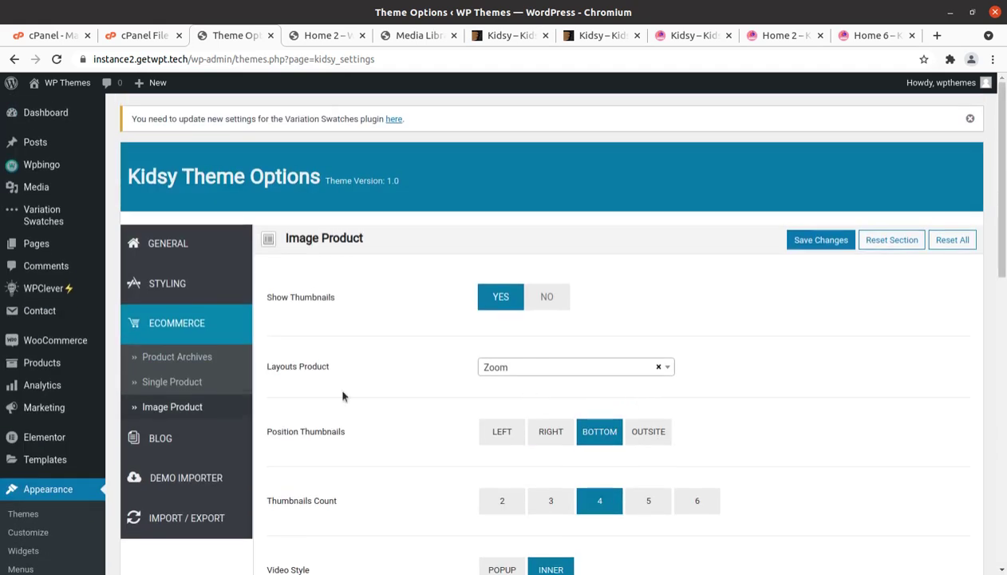
View the Blog, Demo Importer and Import / Export sections of the theme options.
{"action": "left_click", "coordinate": [164, 450]}
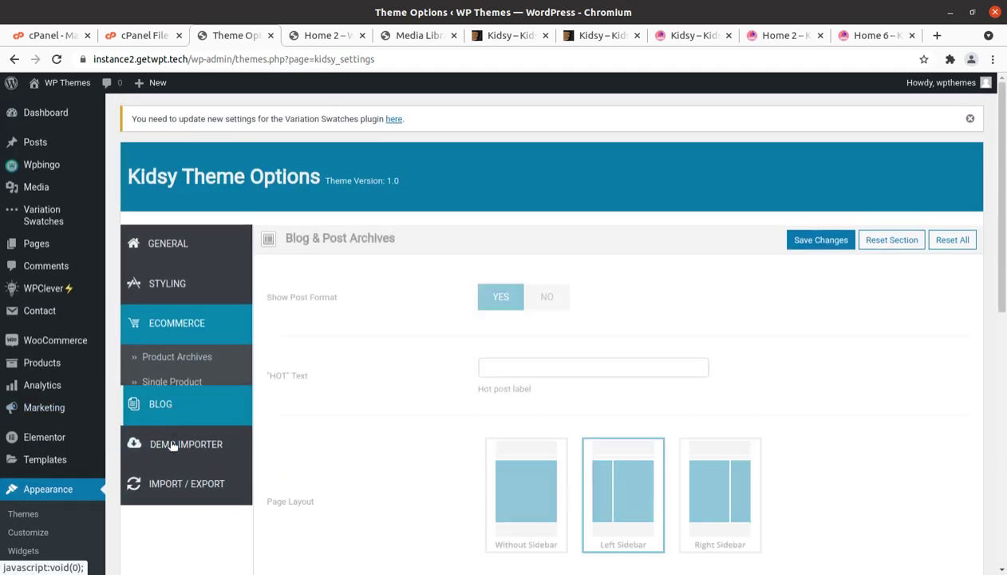
{"action": "left_click", "coordinate": [203, 459]}
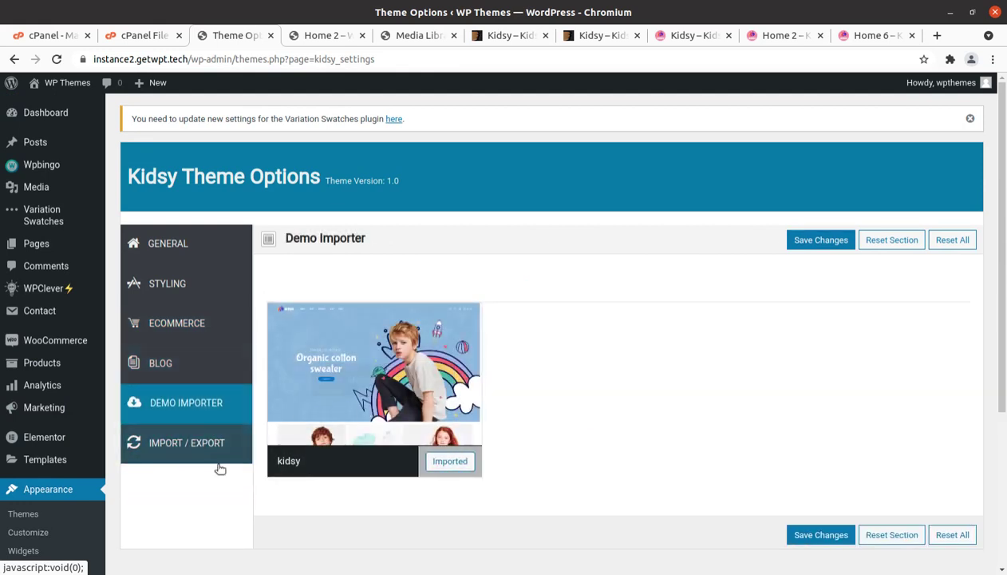
{"action": "left_click", "coordinate": [205, 457]}
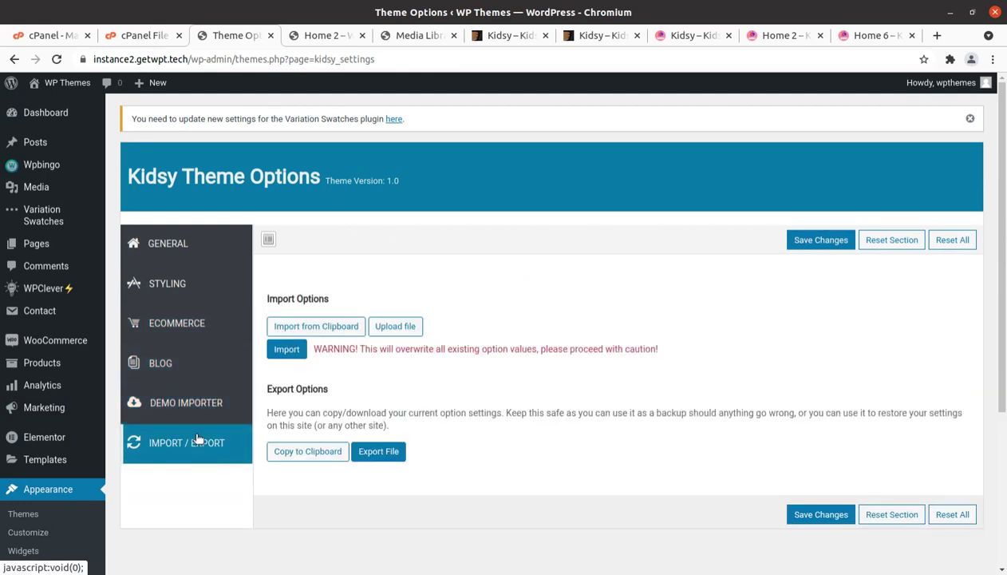
Return to the General Layout settings and check the newsletter, back-to-top and direction options.
{"action": "left_click", "coordinate": [162, 252]}
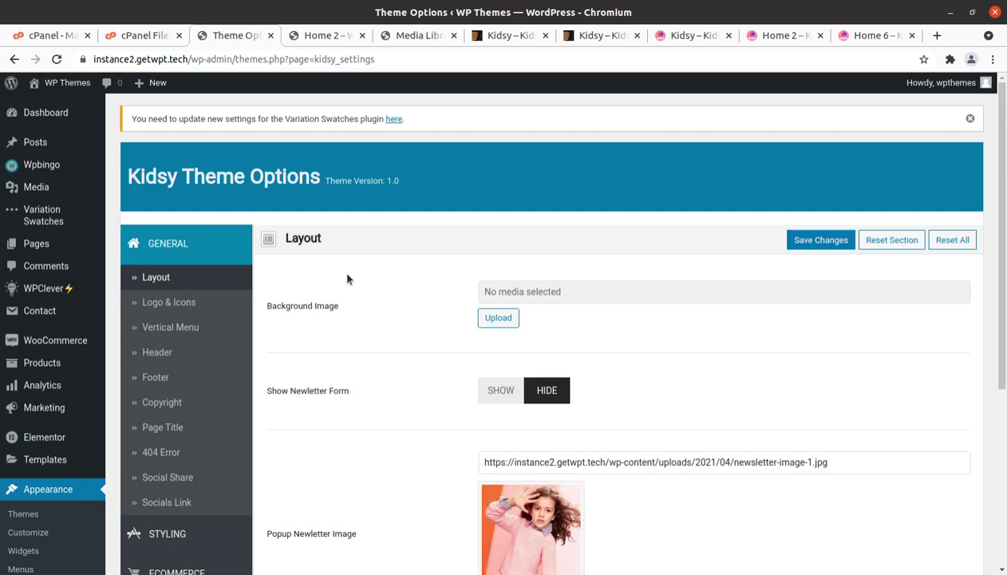
{"action": "scroll", "coordinate": [40, 335], "scroll_direction": "down", "scroll_amount": 5}
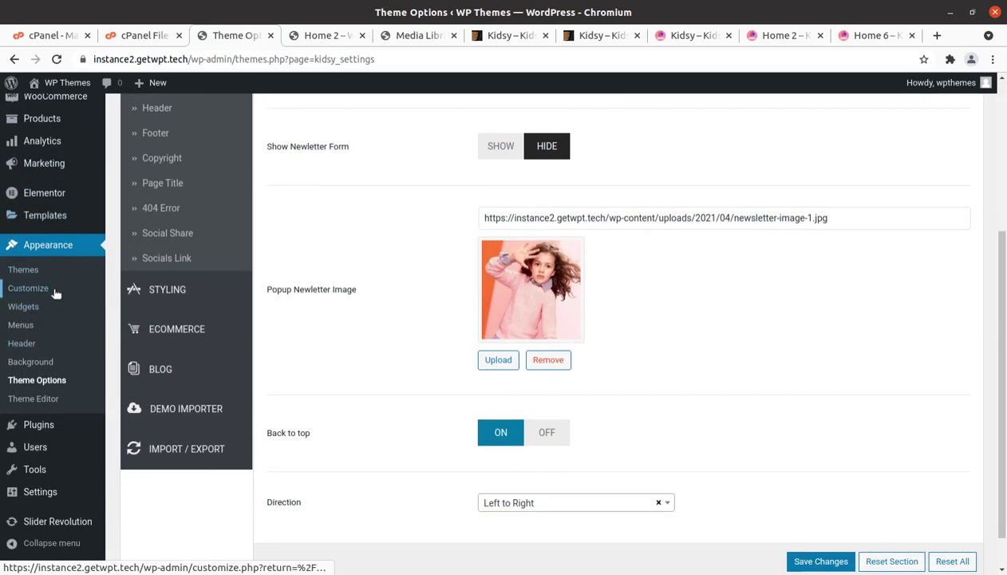
{"action": "scroll", "coordinate": [56, 293], "scroll_direction": "up", "scroll_amount": 4}
Open the WPClever About page and look through its list of WooCommerce plugins.
{"action": "left_click", "coordinate": [62, 220]}
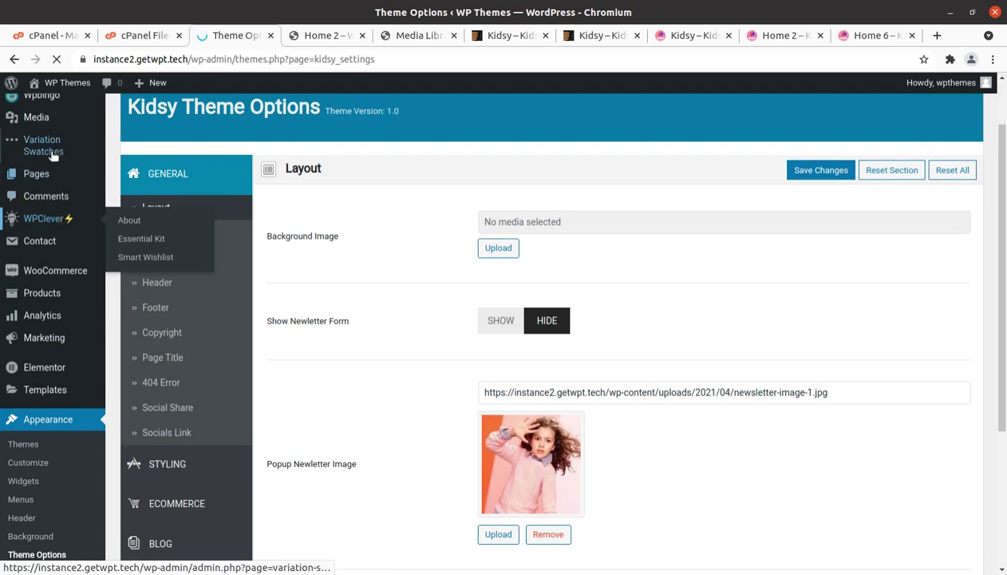
{"action": "mouse_move", "coordinate": [61, 139]}
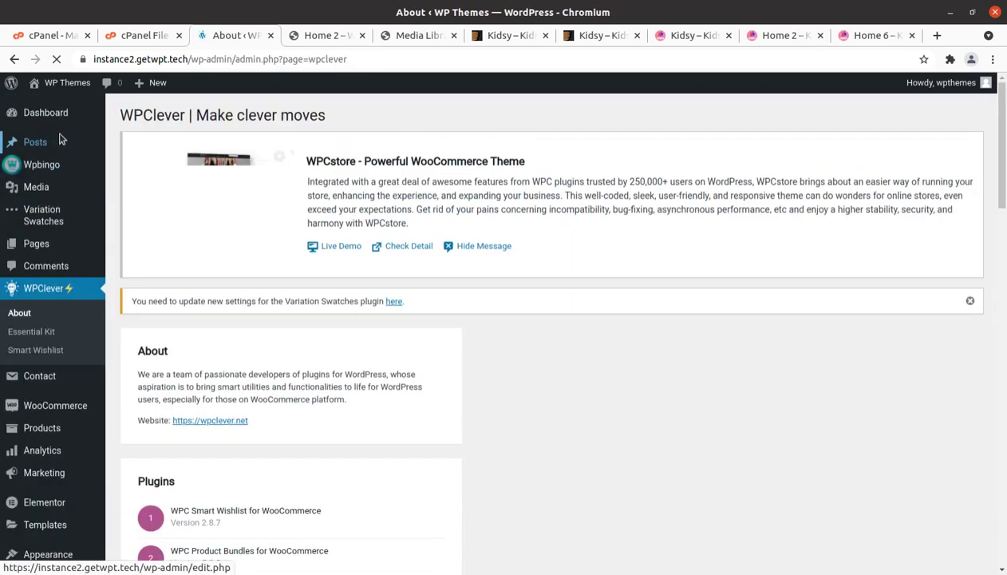
{"action": "scroll", "coordinate": [353, 317], "scroll_direction": "down", "scroll_amount": 5}
{"action": "scroll", "coordinate": [354, 317], "scroll_direction": "down", "scroll_amount": 2}
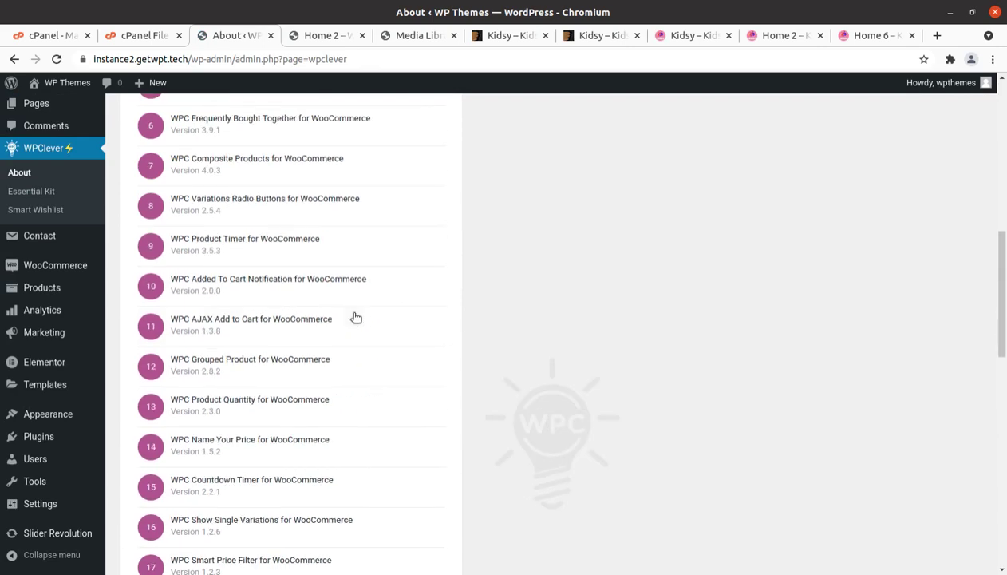
{"action": "scroll", "coordinate": [353, 319], "scroll_direction": "up", "scroll_amount": 8}
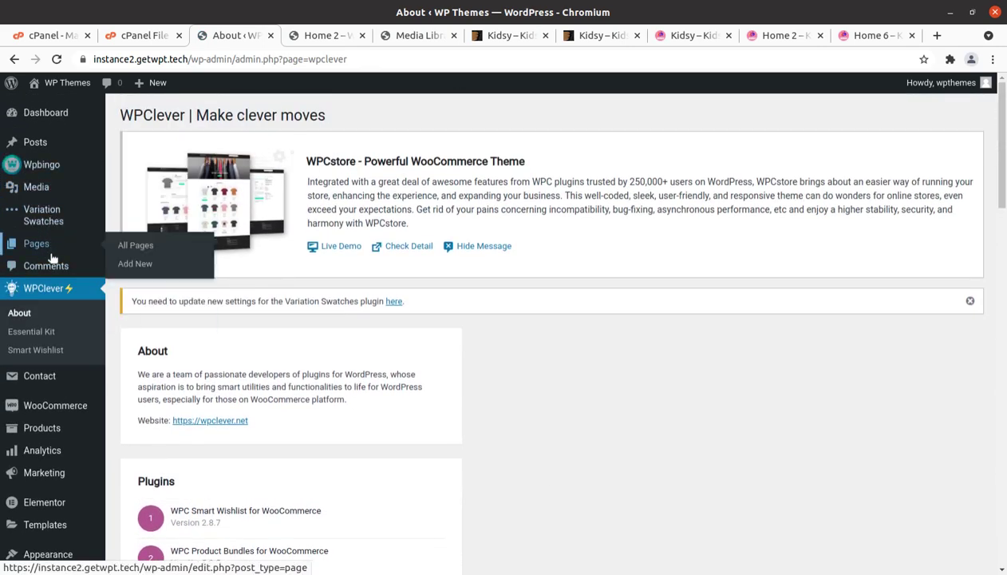
Open the Variation Swatches settings and dismiss the version 2.1.0 announcement.
{"action": "left_click", "coordinate": [29, 221]}
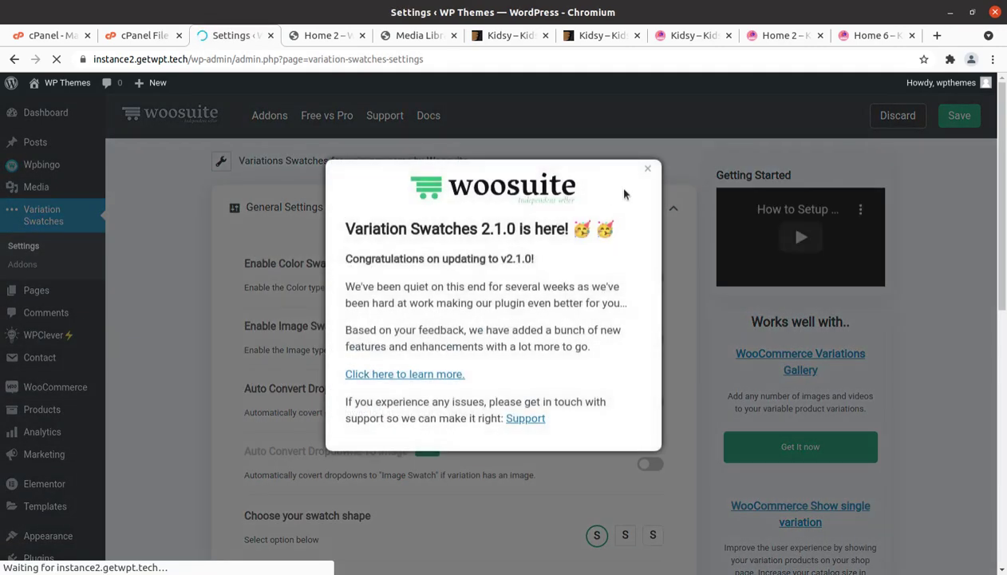
{"action": "left_click", "coordinate": [646, 168]}
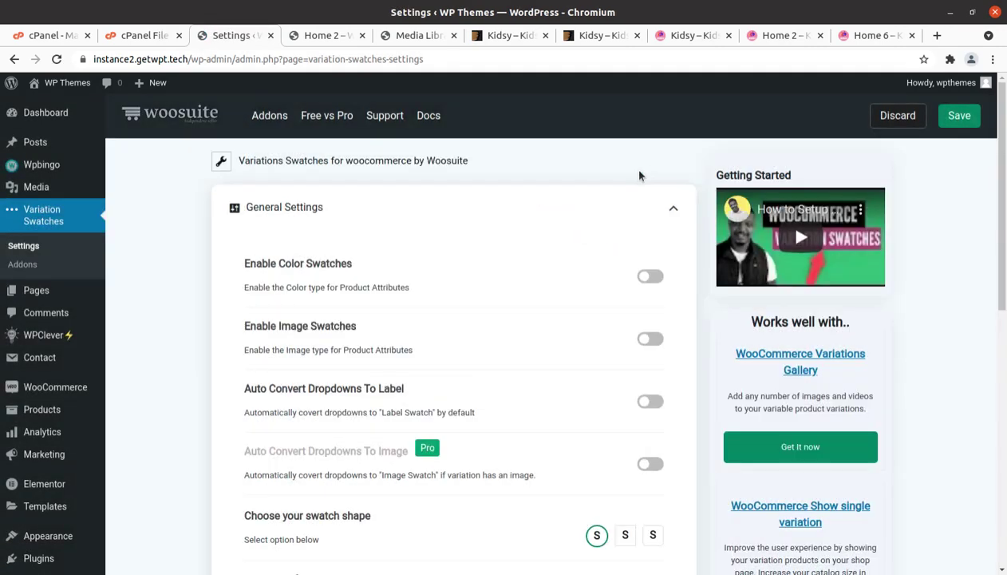
Look through the Variation Swatches general settings down to the Design and Archive / Shop sections.
{"action": "scroll", "coordinate": [479, 247], "scroll_direction": "down", "scroll_amount": 3}
{"action": "scroll", "coordinate": [482, 253], "scroll_direction": "down", "scroll_amount": 5}
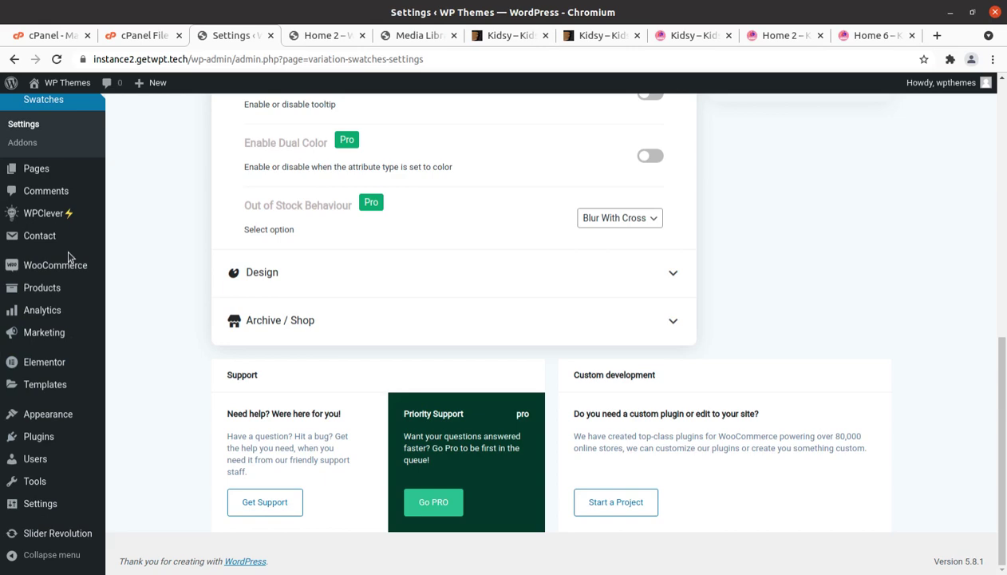
{"action": "scroll", "coordinate": [68, 256], "scroll_direction": "up", "scroll_amount": 6}
Open the site's front page in a separate tab and close the old Home 2 tab.
{"action": "mouse_move", "coordinate": [50, 88]}
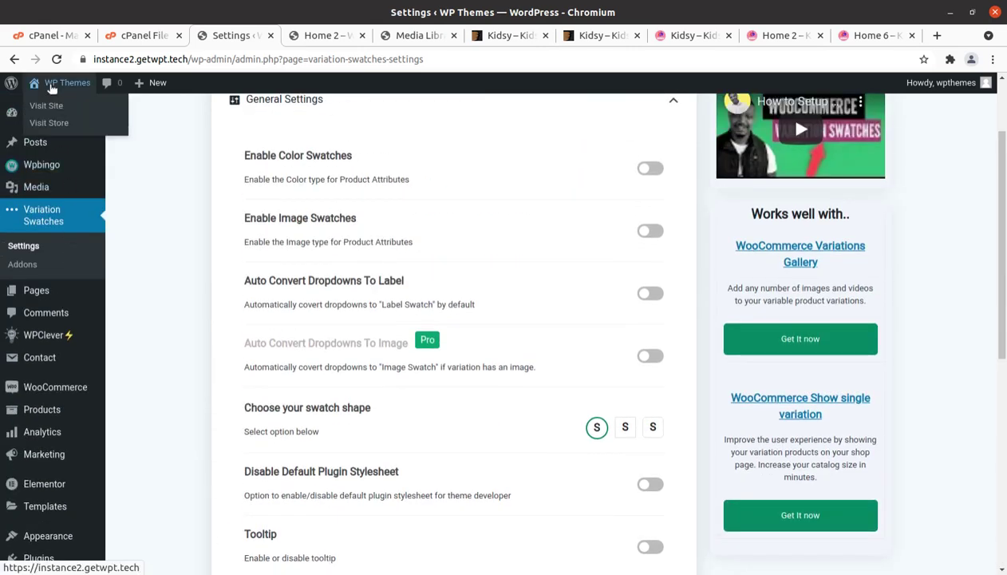
{"action": "middle_click", "coordinate": [45, 107]}
{"action": "left_click", "coordinate": [318, 35]}
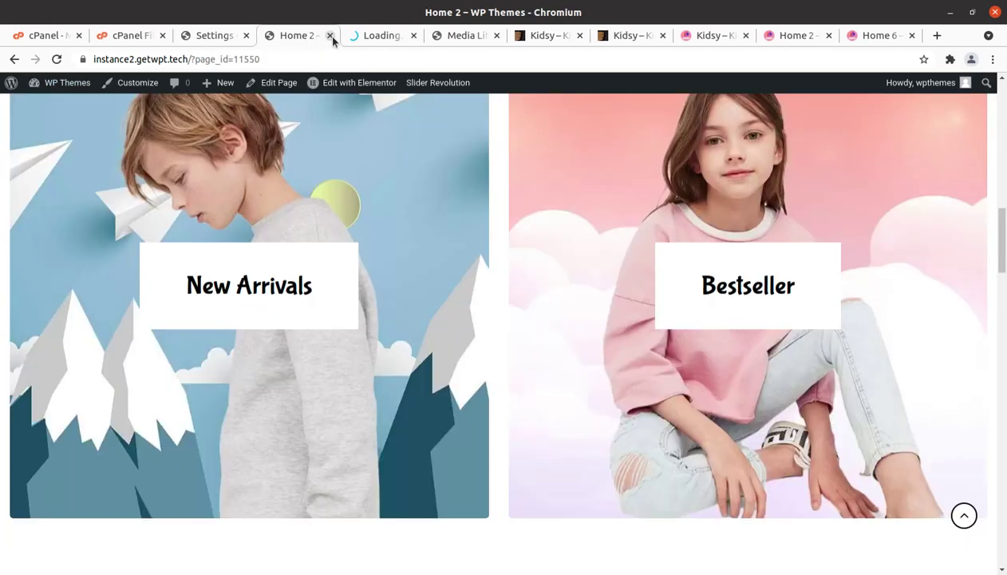
{"action": "left_click", "coordinate": [332, 35]}
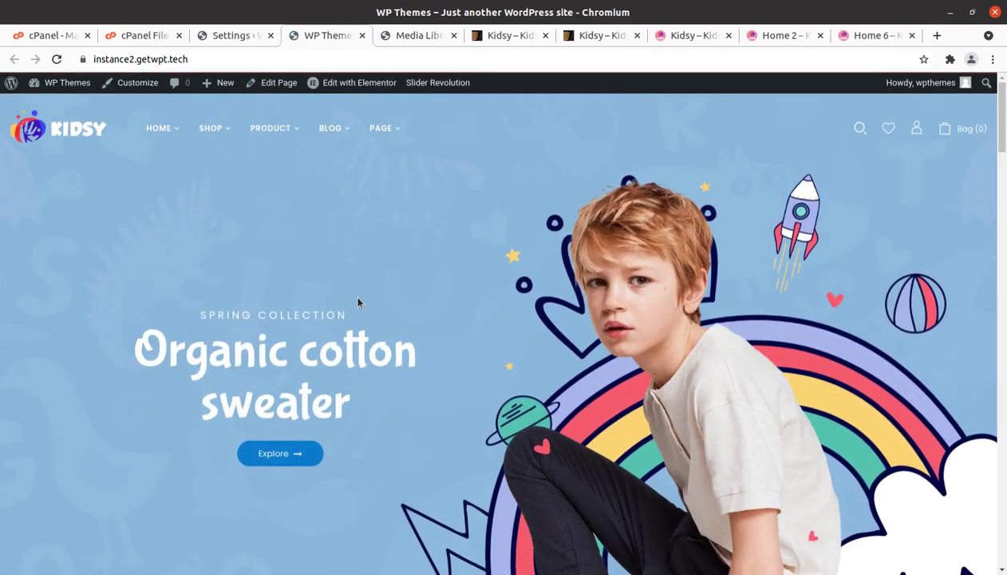
Open the front page for editing with Elementor and select its hero slider to show the Slider Revolution 6 settings.
{"action": "mouse_move", "coordinate": [349, 88]}
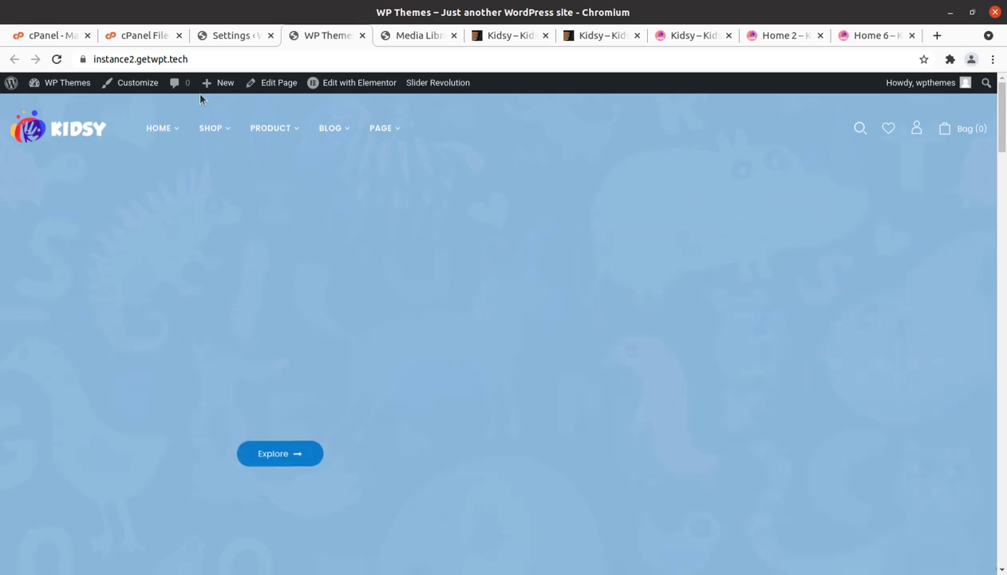
{"action": "mouse_move", "coordinate": [197, 90]}
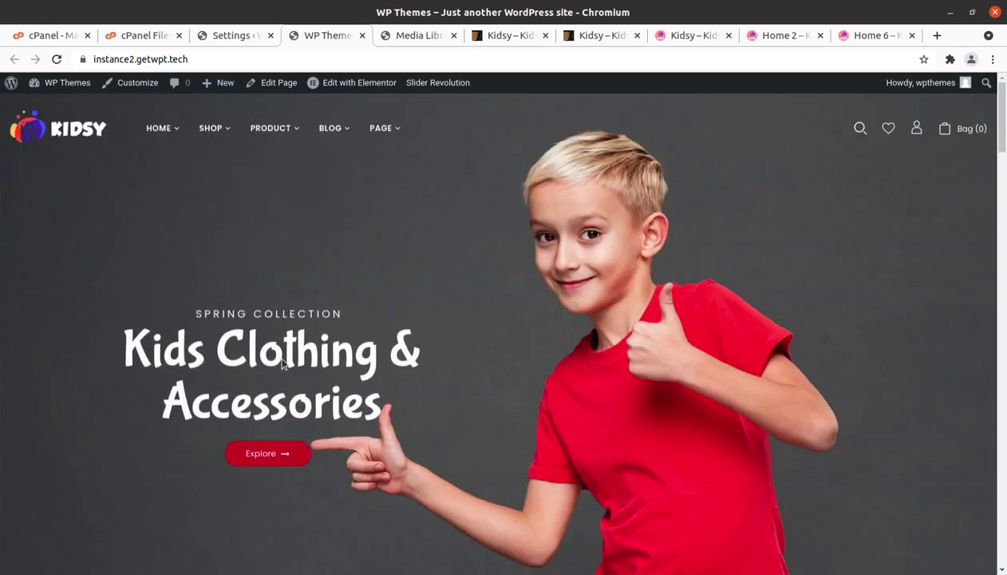
{"action": "scroll", "coordinate": [281, 361], "scroll_direction": "down", "scroll_amount": 6}
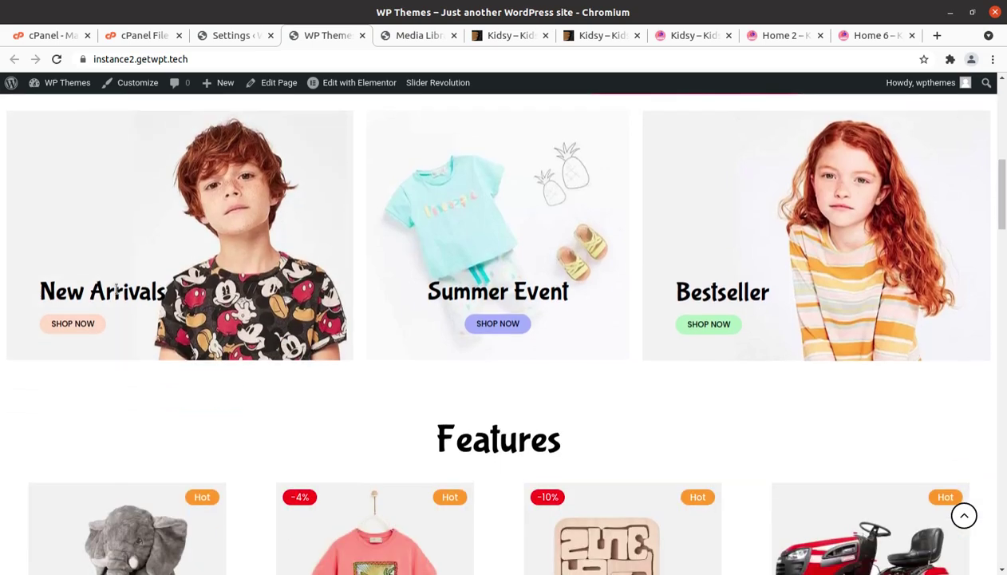
{"action": "scroll", "coordinate": [541, 383], "scroll_direction": "down", "scroll_amount": 3}
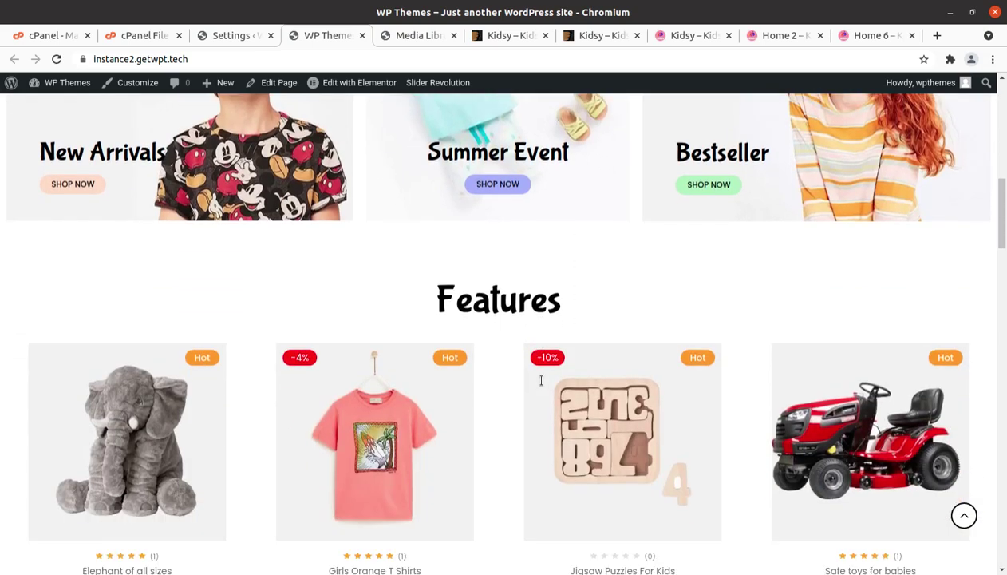
{"action": "scroll", "coordinate": [542, 382], "scroll_direction": "up", "scroll_amount": 5}
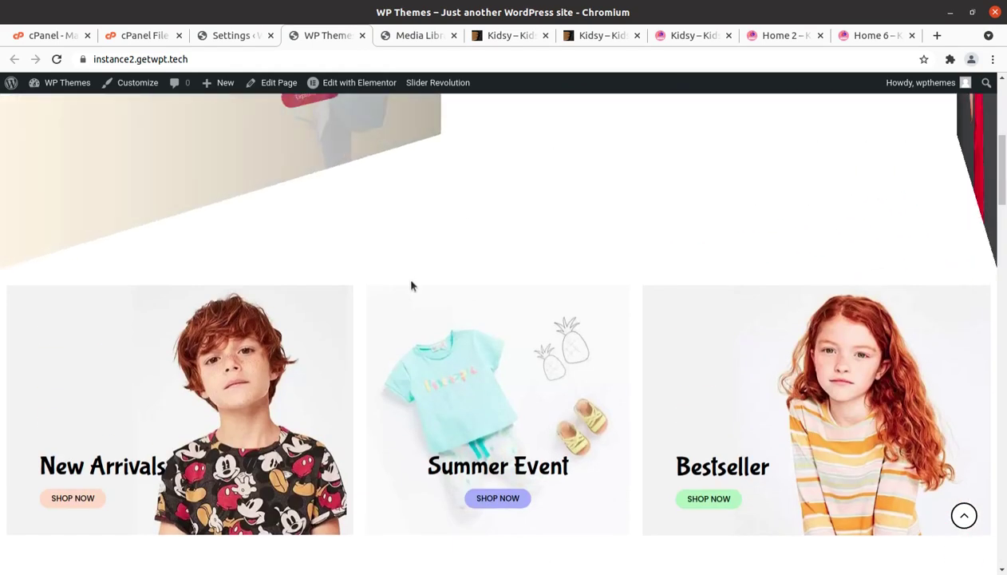
{"action": "scroll", "coordinate": [411, 319], "scroll_direction": "up", "scroll_amount": 3}
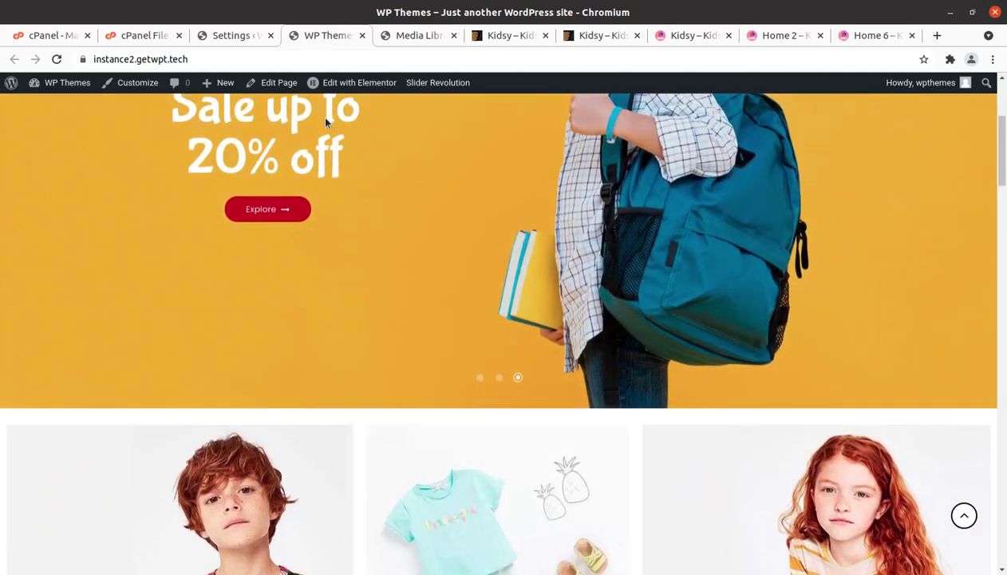
{"action": "left_click", "coordinate": [366, 88]}
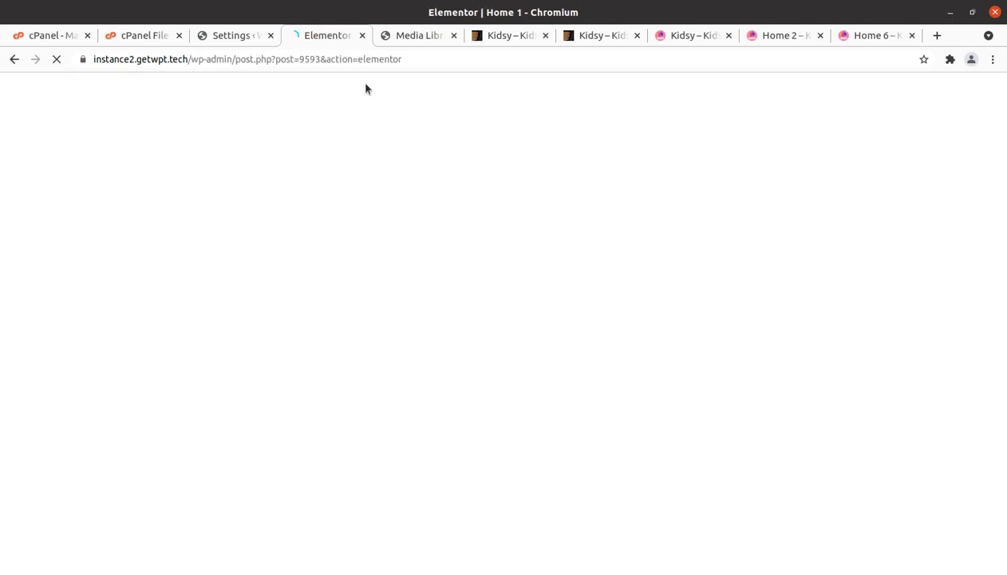
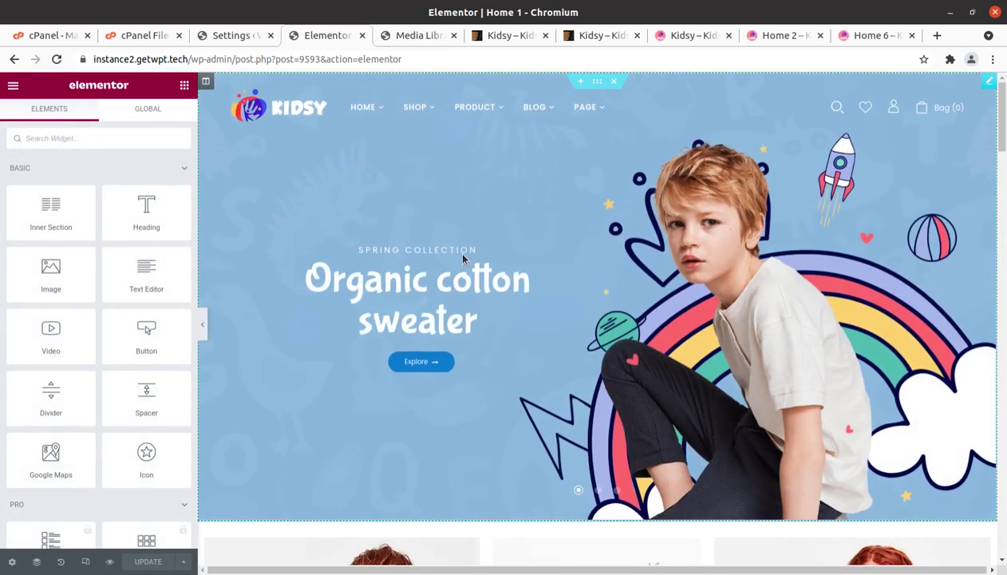
{"action": "left_click", "coordinate": [462, 254]}
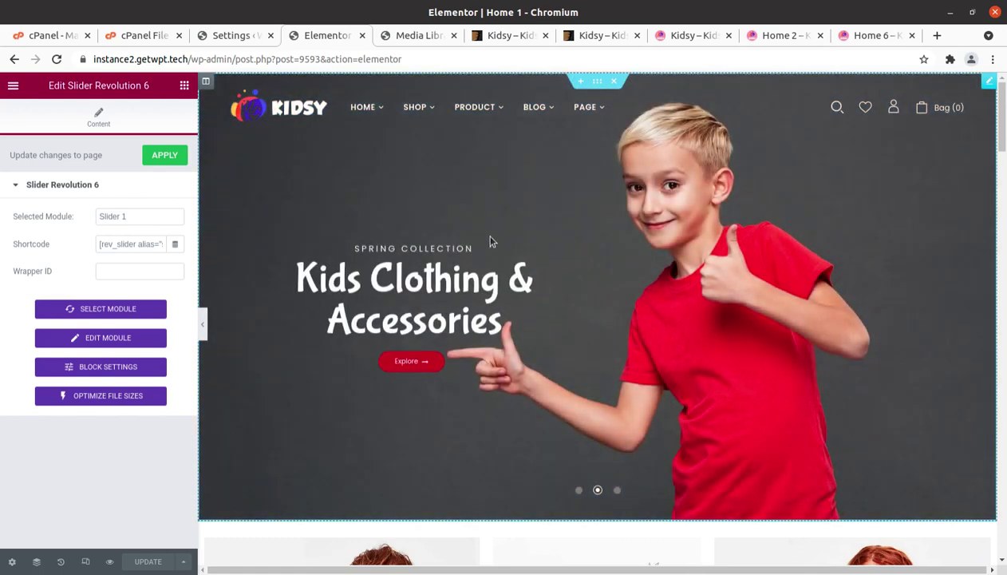
Go to Slider Revolution in the WordPress dashboard and open Slider 1 from the second page of modules for editing.
{"action": "left_click", "coordinate": [236, 35]}
{"action": "scroll", "coordinate": [49, 497], "scroll_direction": "down", "scroll_amount": 4}
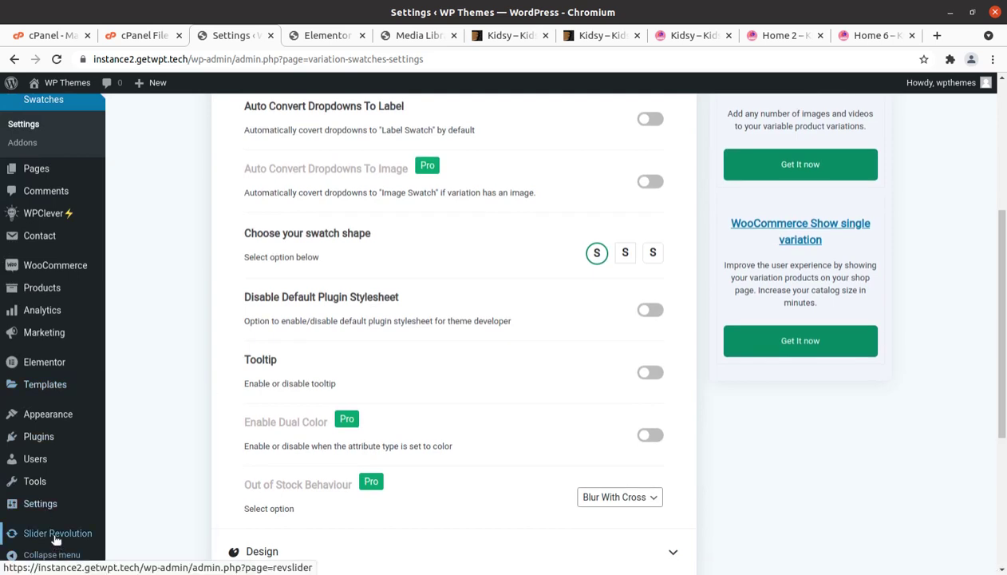
{"action": "left_click", "coordinate": [55, 535]}
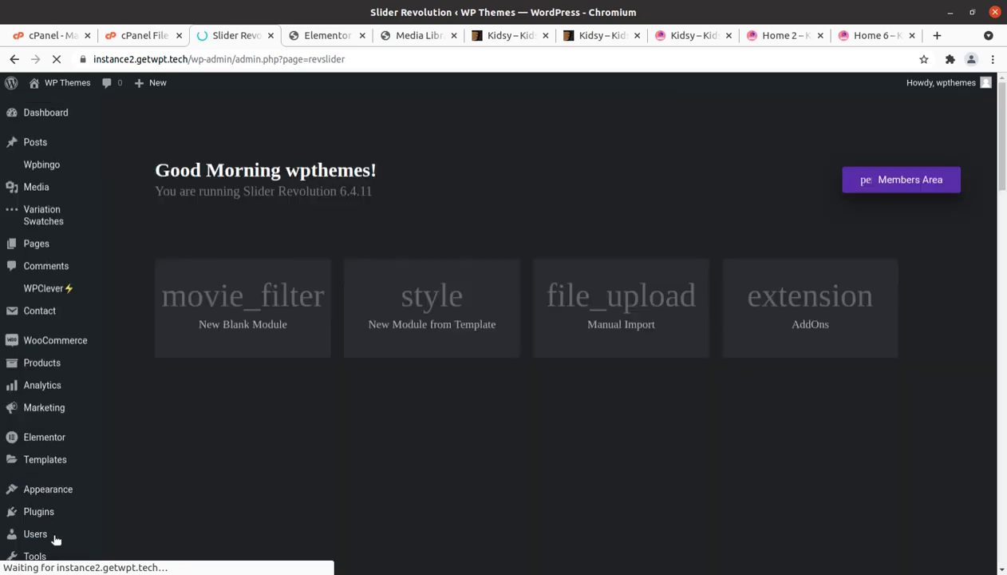
{"action": "scroll", "coordinate": [607, 459], "scroll_direction": "down", "scroll_amount": 5}
{"action": "scroll", "coordinate": [607, 459], "scroll_direction": "down", "scroll_amount": 2}
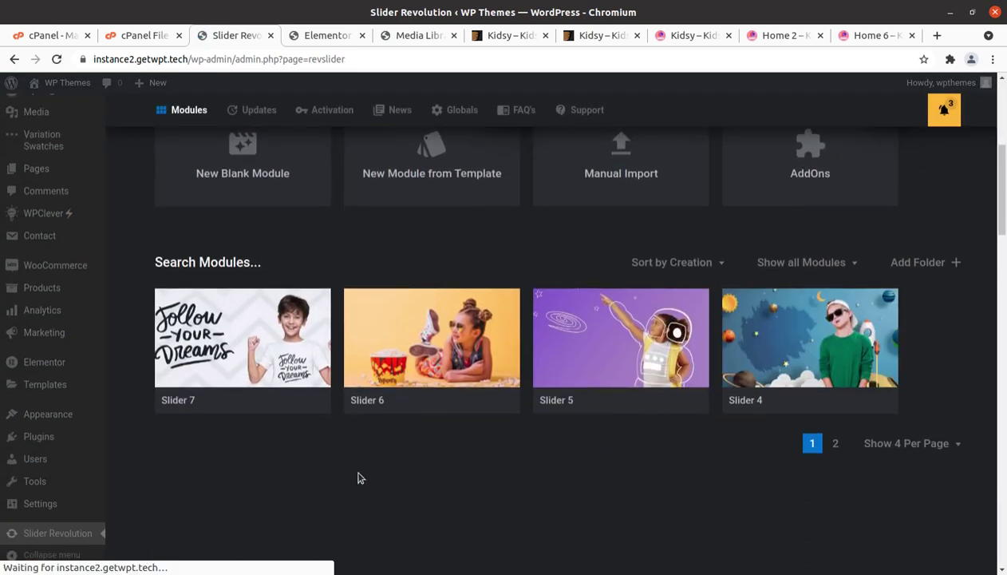
{"action": "left_click", "coordinate": [836, 444]}
{"action": "mouse_move", "coordinate": [616, 381]}
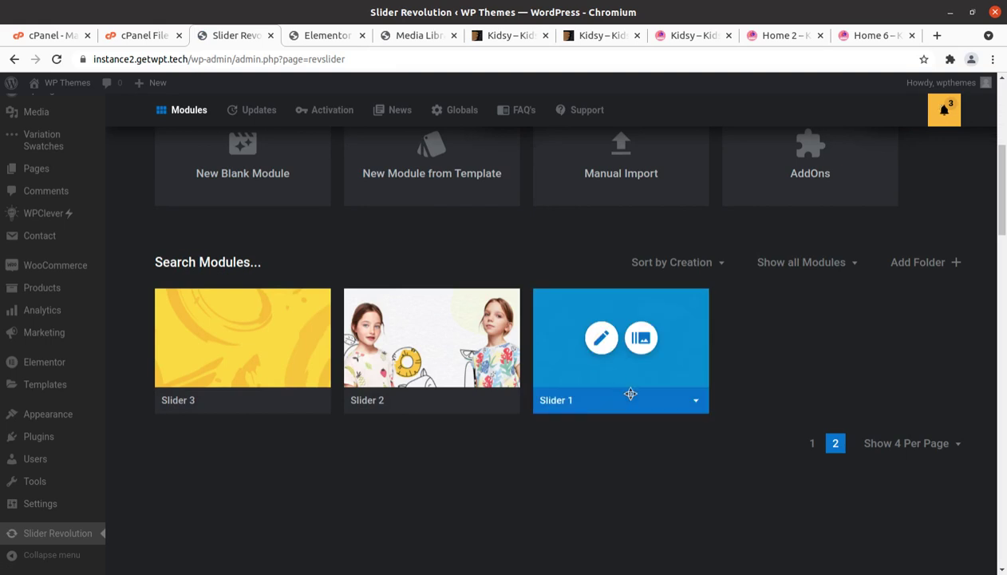
{"action": "left_click", "coordinate": [601, 339]}
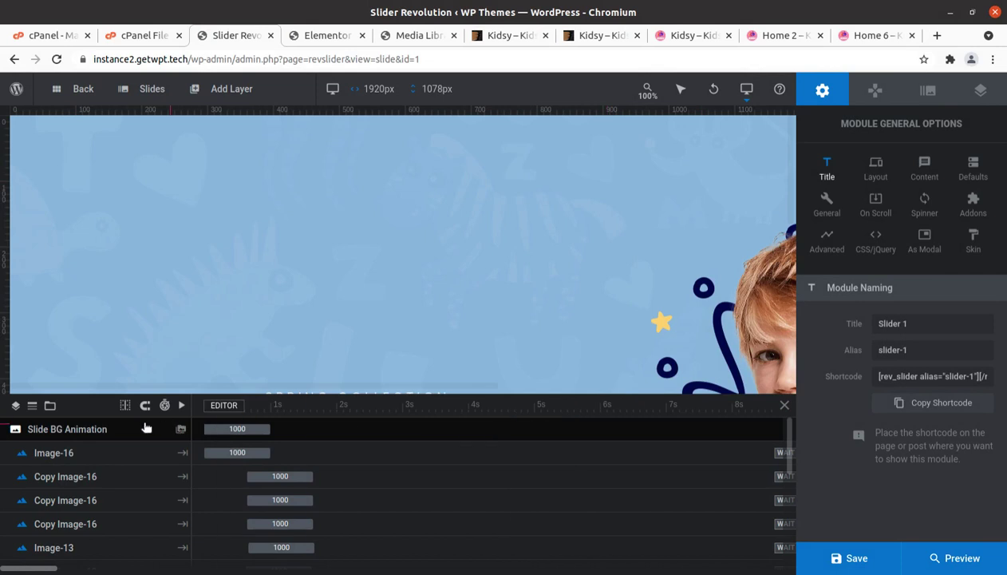
Inspect Slider 1's layers and the text content of its "Organic cotton sweater" heading, and close the slider editor.
{"action": "scroll", "coordinate": [119, 479], "scroll_direction": "down", "scroll_amount": 3}
{"action": "left_click_drag", "start_coordinate": [32, 569], "coordinate": [141, 569]}
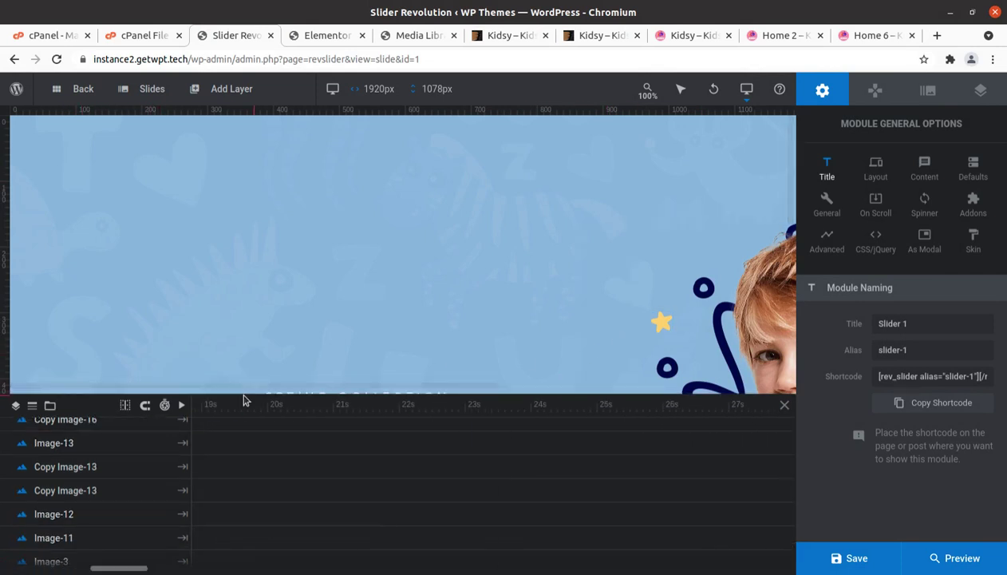
{"action": "left_click_drag", "start_coordinate": [243, 389], "coordinate": [488, 344]}
{"action": "left_click", "coordinate": [77, 268]}
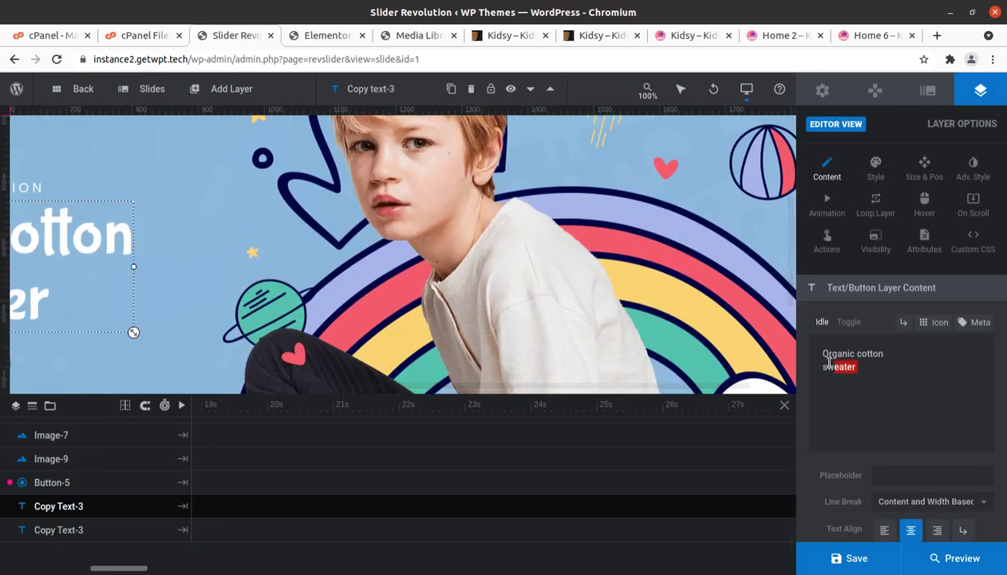
{"action": "left_click_drag", "start_coordinate": [828, 364], "coordinate": [817, 355]}
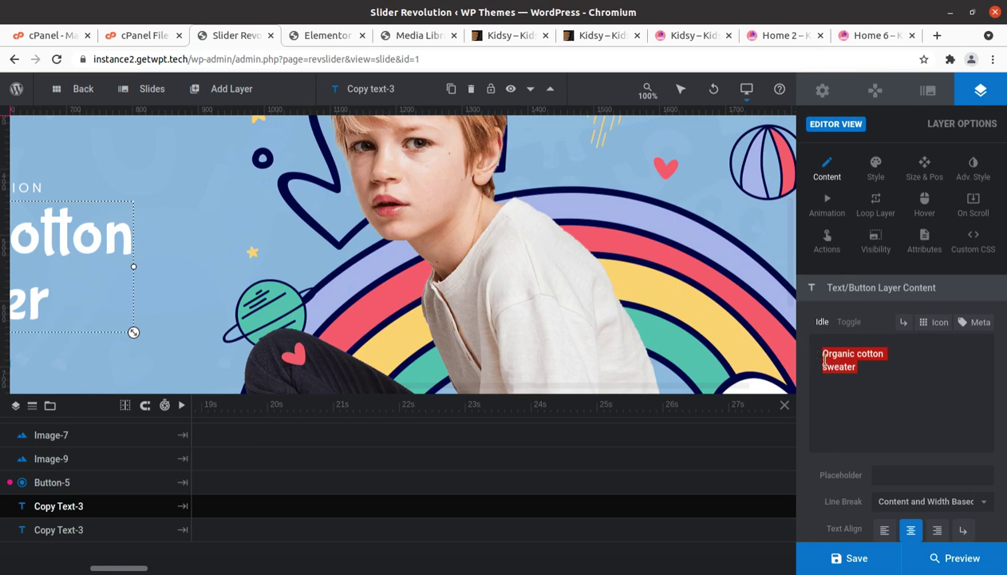
{"action": "left_click", "coordinate": [271, 36]}
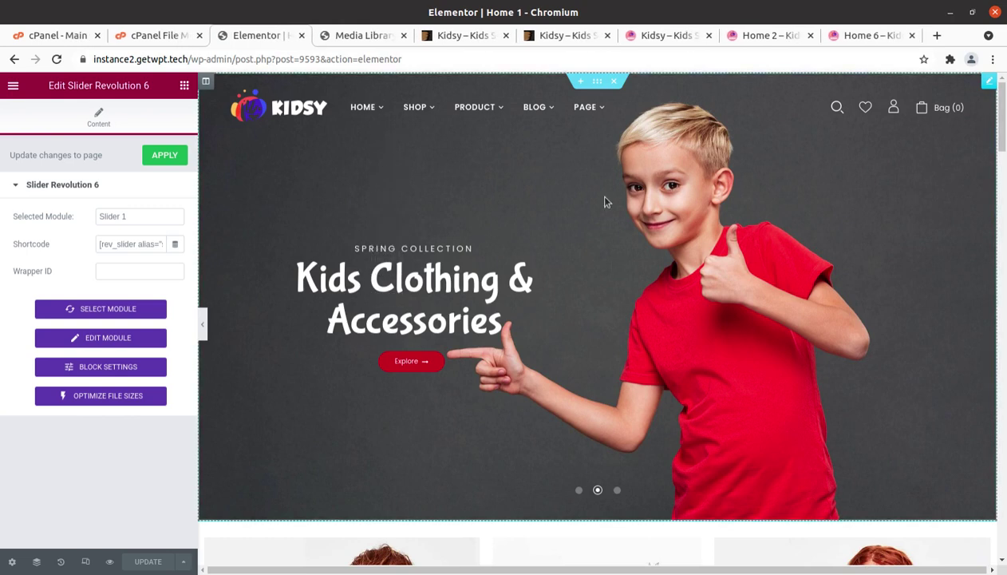
View the Elementor settings of the New Arrivals, Summer Event and Bestseller banners and the Features product list.
{"action": "scroll", "coordinate": [502, 455], "scroll_direction": "down", "scroll_amount": 4}
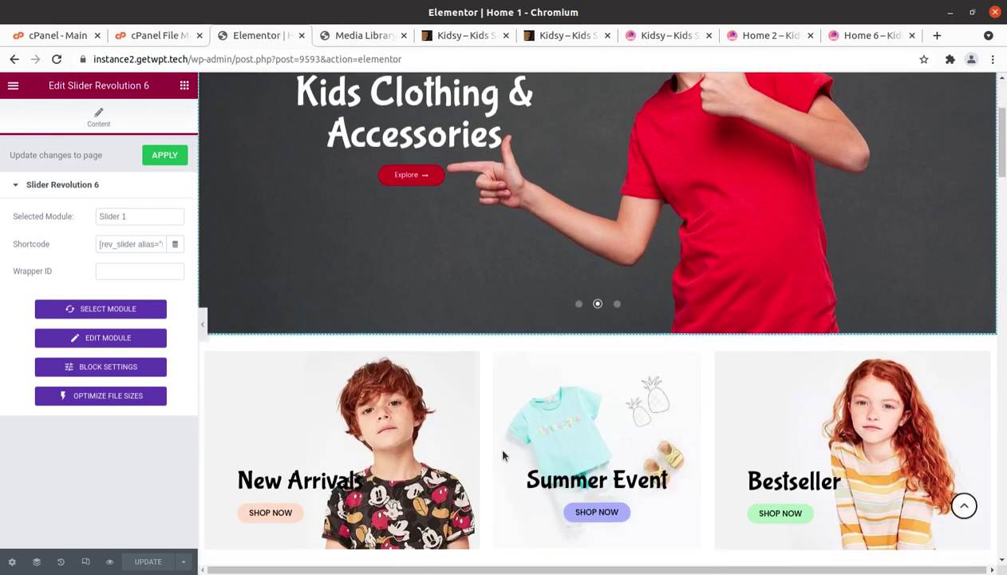
{"action": "left_click", "coordinate": [403, 389]}
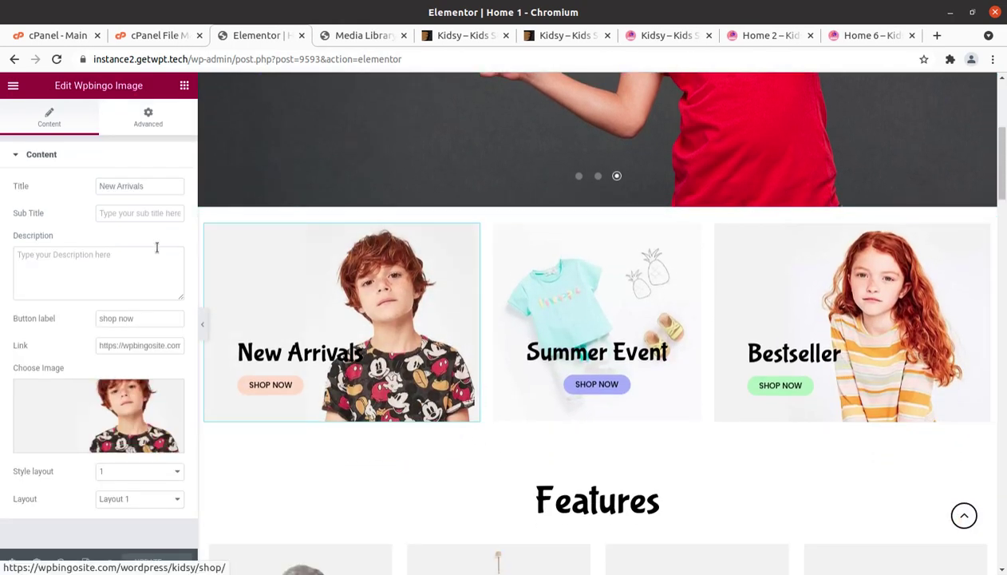
{"action": "left_click", "coordinate": [580, 361]}
{"action": "left_click", "coordinate": [918, 357]}
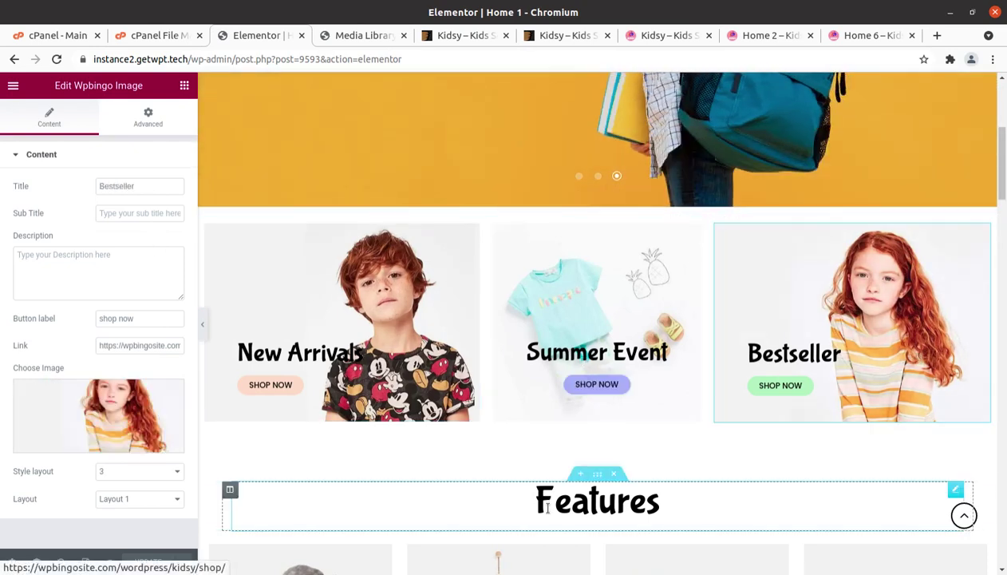
{"action": "scroll", "coordinate": [551, 508], "scroll_direction": "down", "scroll_amount": 3}
{"action": "left_click", "coordinate": [335, 388]}
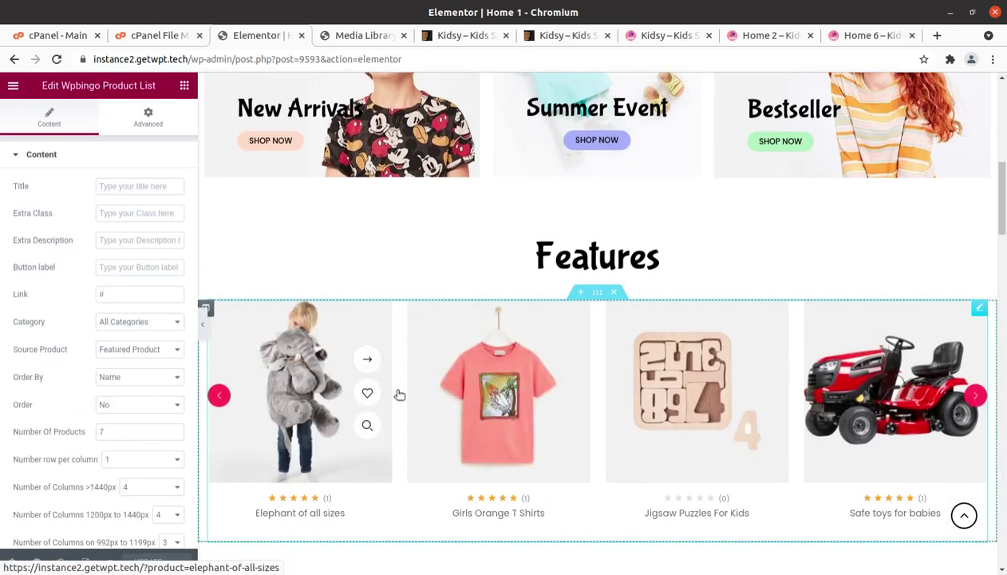
Look over the "Every color for every kid." section and view the settings of the Accessories and SS21 Collection banners.
{"action": "scroll", "coordinate": [675, 389], "scroll_direction": "down", "scroll_amount": 2}
{"action": "scroll", "coordinate": [675, 389], "scroll_direction": "down", "scroll_amount": 3}
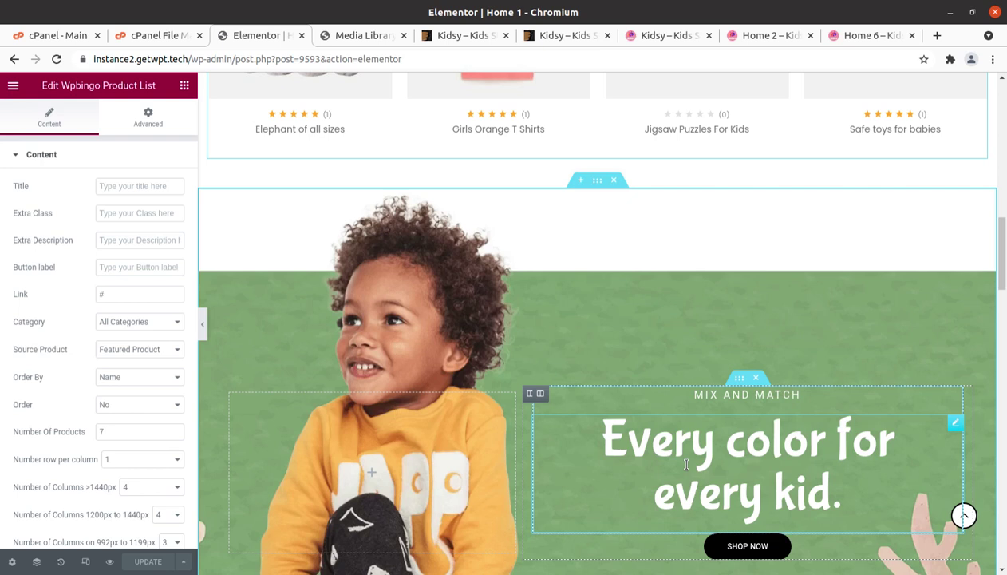
{"action": "scroll", "coordinate": [686, 464], "scroll_direction": "down", "scroll_amount": 2}
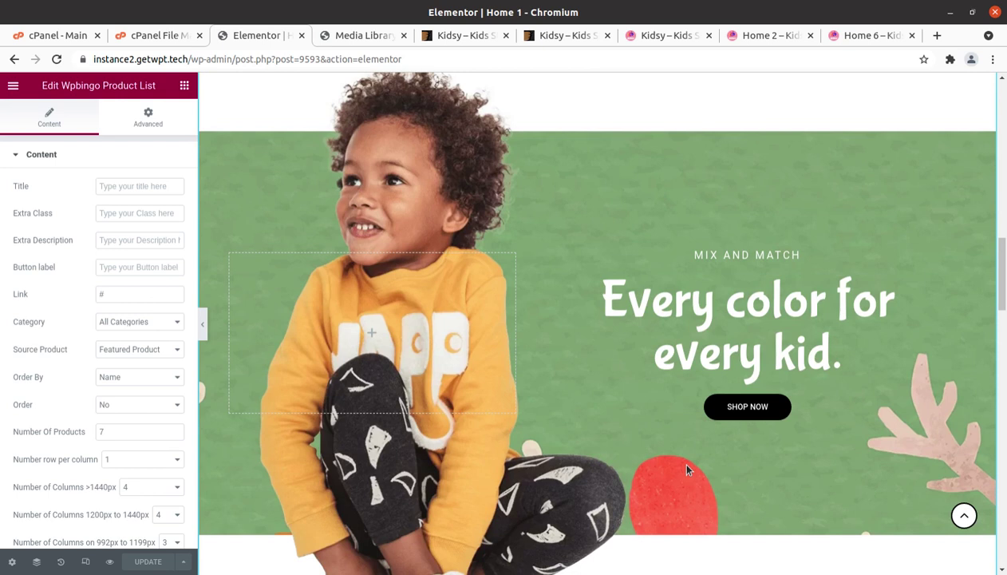
{"action": "scroll", "coordinate": [686, 469], "scroll_direction": "down", "scroll_amount": 2}
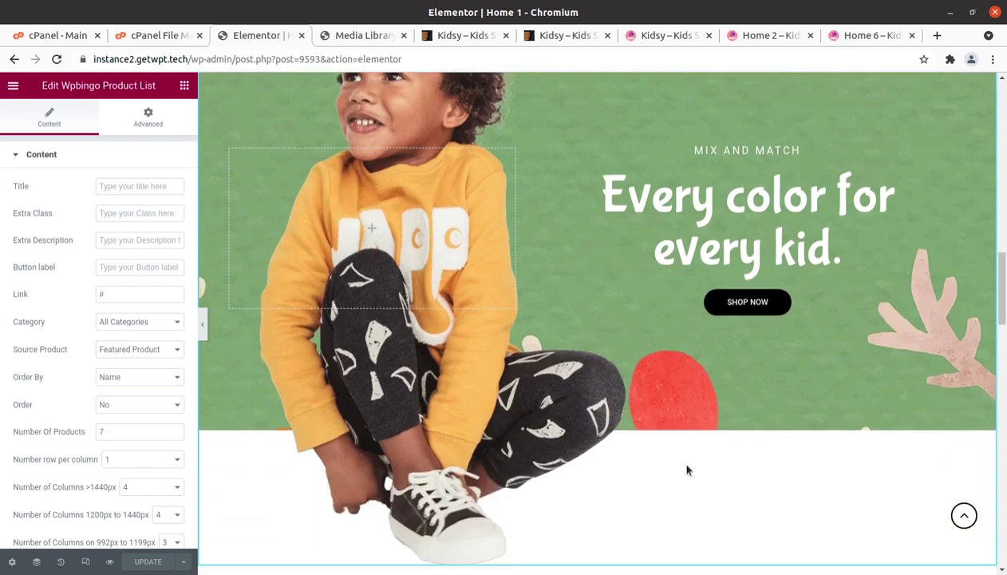
{"action": "scroll", "coordinate": [686, 470], "scroll_direction": "down", "scroll_amount": 2}
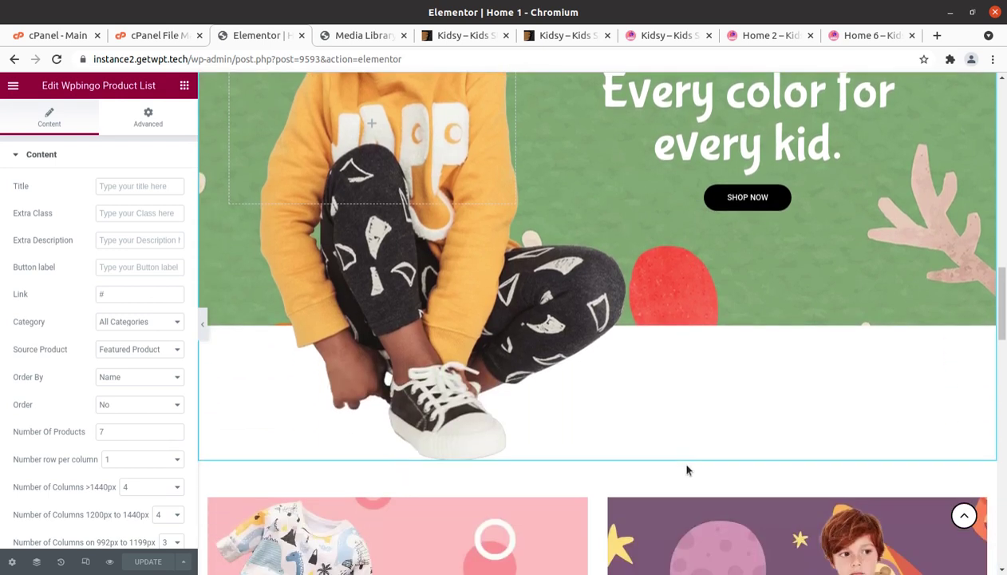
{"action": "scroll", "coordinate": [680, 461], "scroll_direction": "down", "scroll_amount": 2}
{"action": "left_click", "coordinate": [402, 432]}
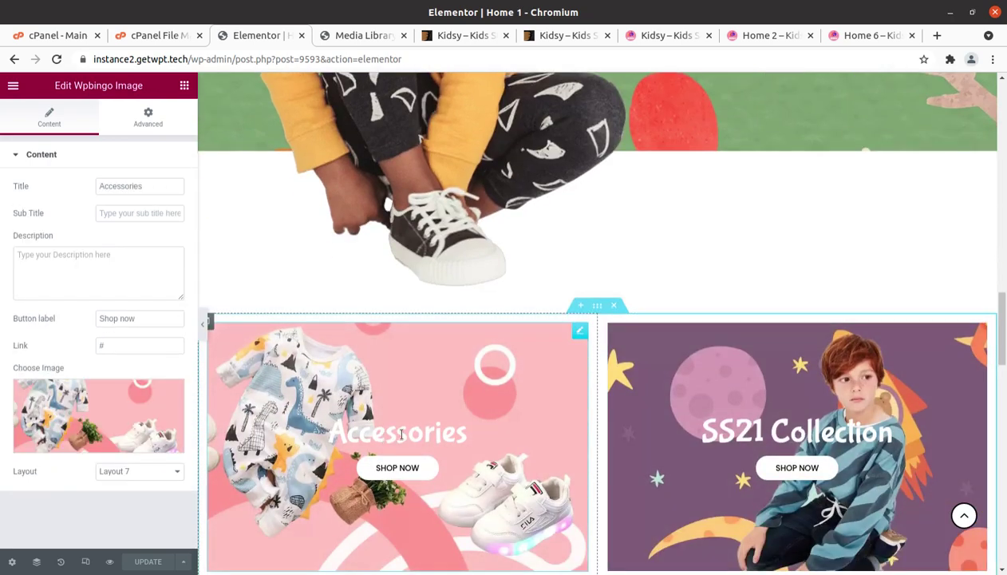
{"action": "left_click", "coordinate": [688, 436]}
Return to the top of the Home 1 page and exit the Elementor editor to the dashboard's Pages list.
{"action": "scroll", "coordinate": [443, 412], "scroll_direction": "up", "scroll_amount": 10}
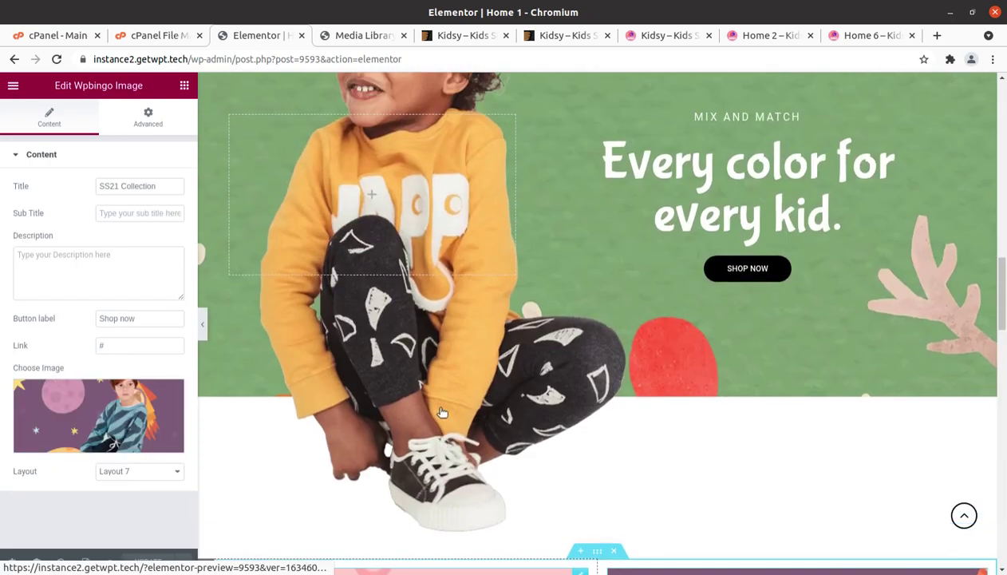
{"action": "scroll", "coordinate": [442, 412], "scroll_direction": "up", "scroll_amount": 6}
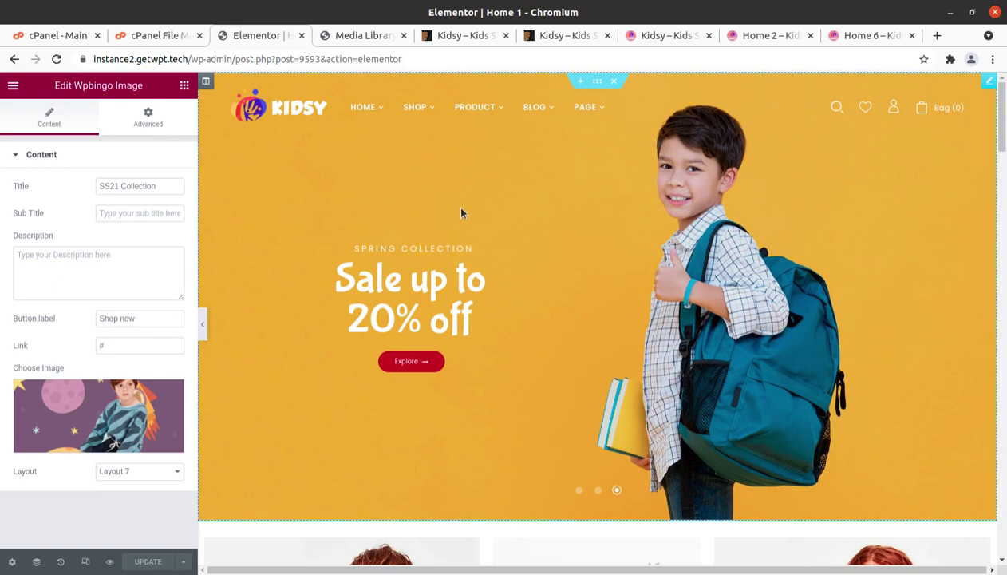
{"action": "left_click", "coordinate": [14, 86]}
{"action": "left_click", "coordinate": [67, 315]}
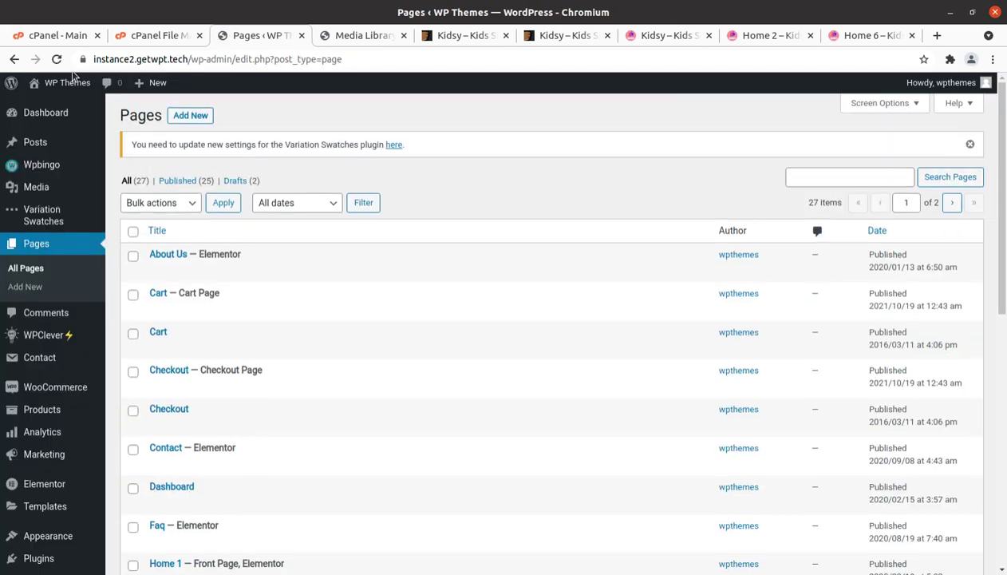
Visit the live site from the dashboard and look over the home page's slider and banner row.
{"action": "mouse_move", "coordinate": [62, 82]}
{"action": "left_click", "coordinate": [56, 106]}
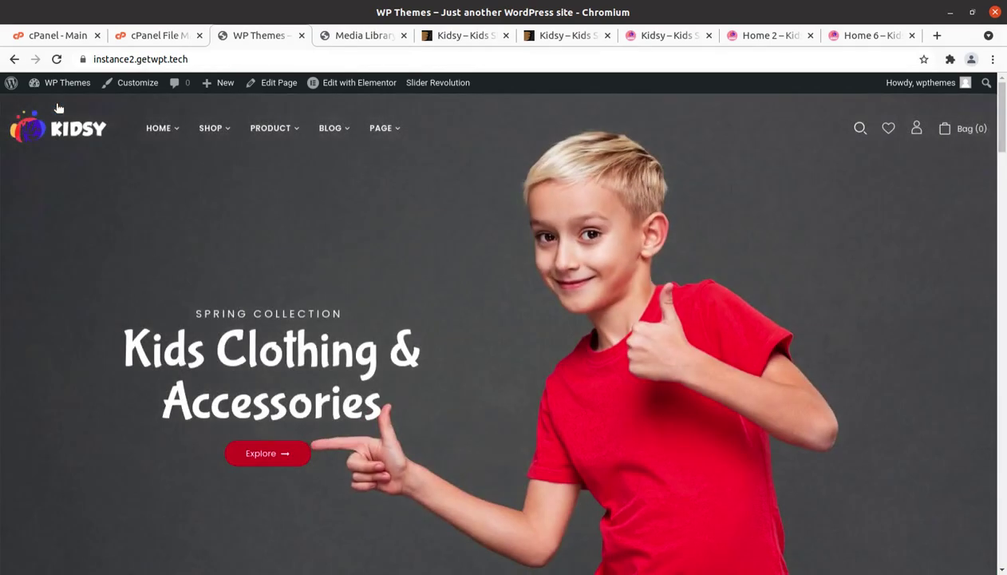
{"action": "scroll", "coordinate": [87, 120], "scroll_direction": "down", "scroll_amount": 3}
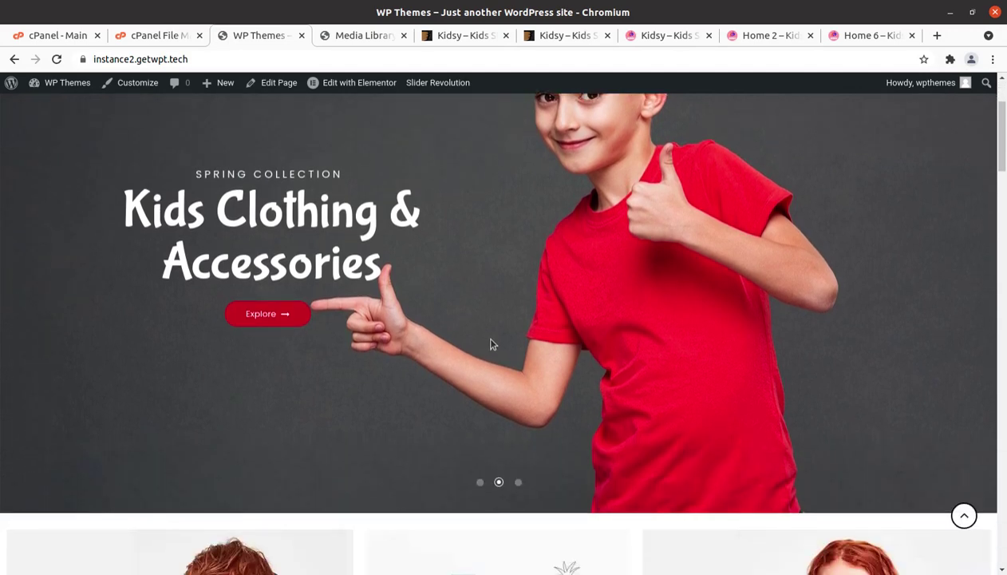
{"action": "scroll", "coordinate": [489, 343], "scroll_direction": "down", "scroll_amount": 3}
{"action": "scroll", "coordinate": [486, 342], "scroll_direction": "down", "scroll_amount": 2}
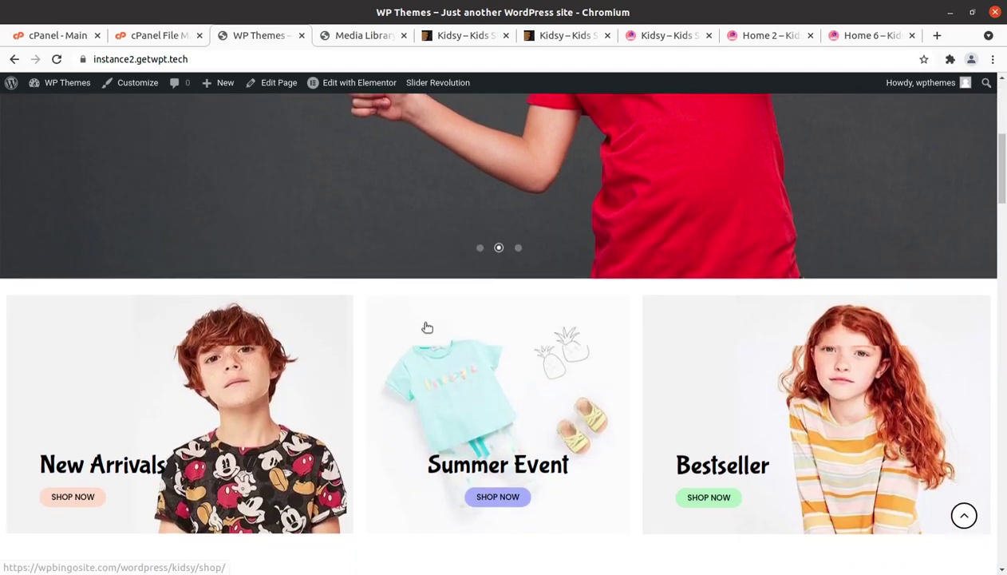